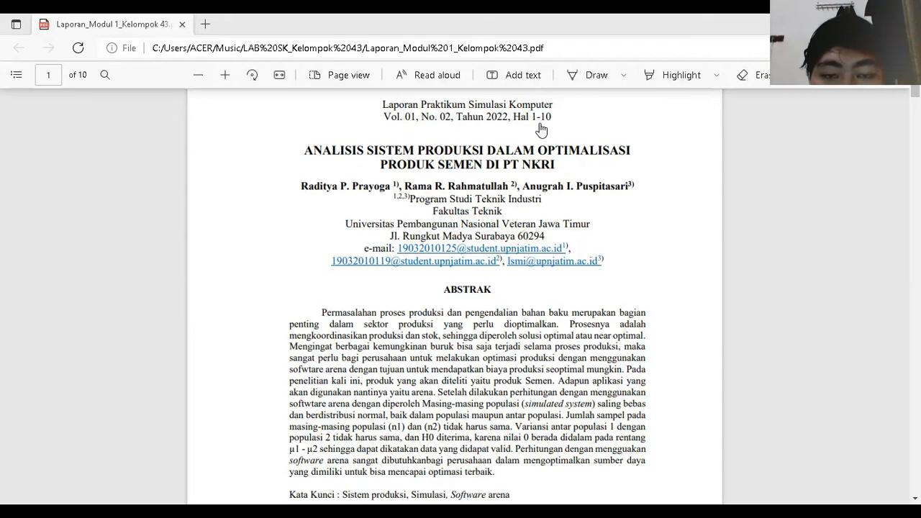
# Read the PDF report from the title and abstracts through the introduction to the Metode Penelitian section
pyautogui.scroll(-2, 541, 130)
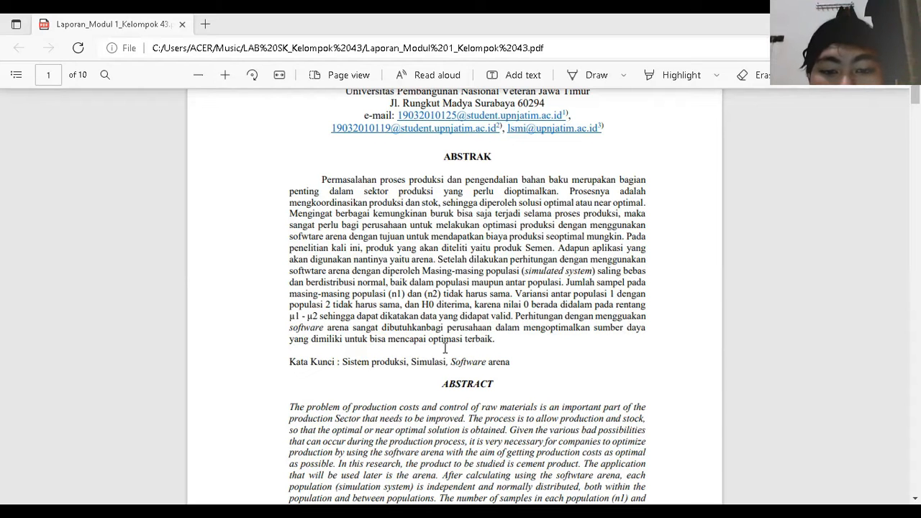
pyautogui.scroll(-1, 454, 348)
pyautogui.scroll(-2, 454, 348)
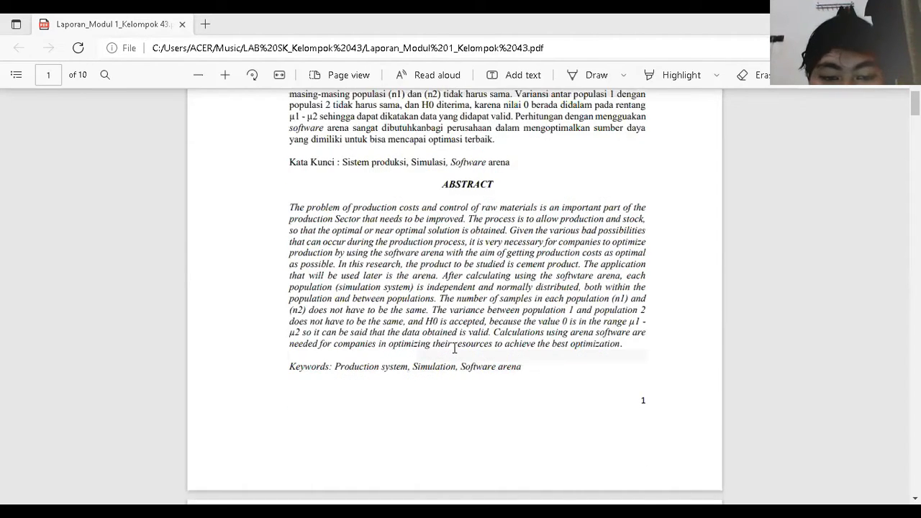
pyautogui.scroll(-20, 432, 302)
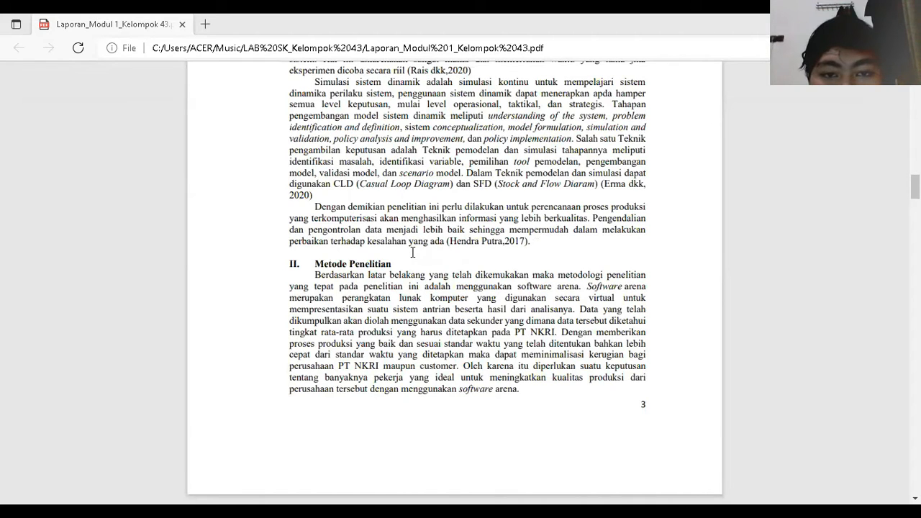
pyautogui.scroll(-1, 412, 253)
pyautogui.scroll(1, 413, 252)
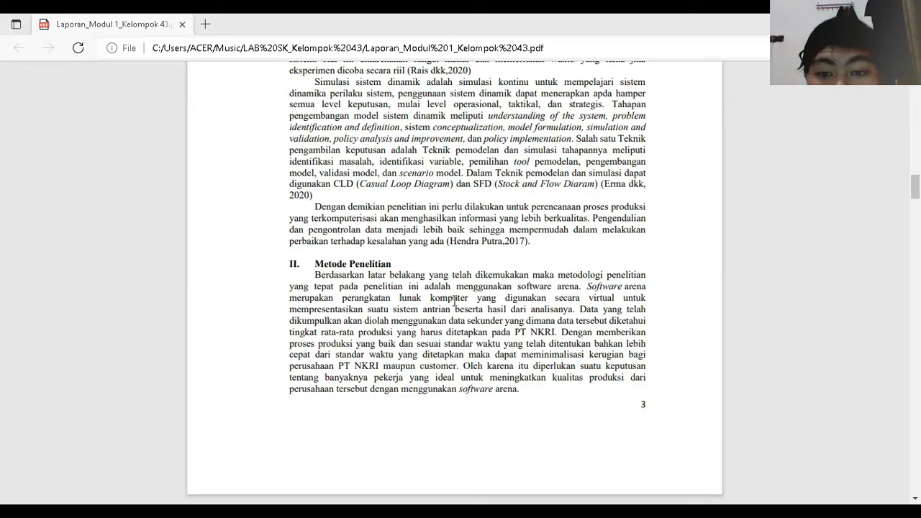
# Examine the data collection stage, the cement production activity table and the Activity Cycle Diagram in the report
pyautogui.scroll(-5, 440, 374)
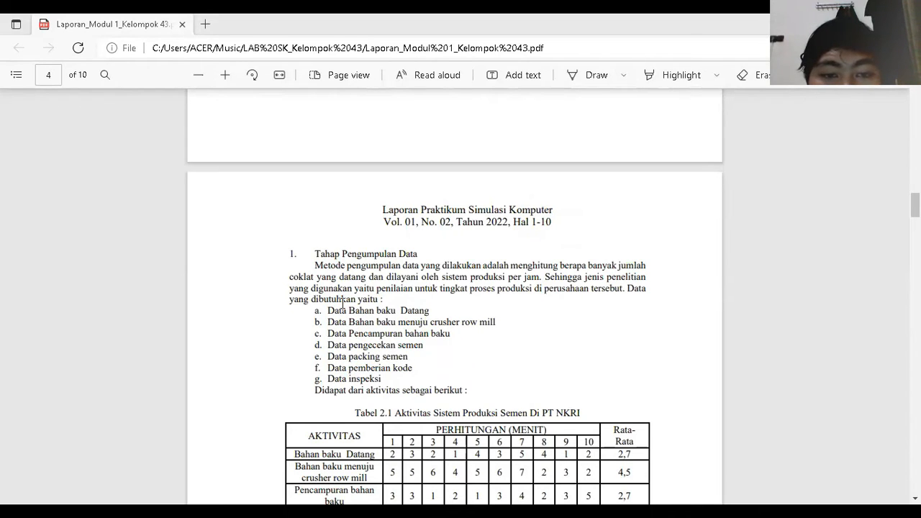
pyautogui.scroll(-1, 344, 303)
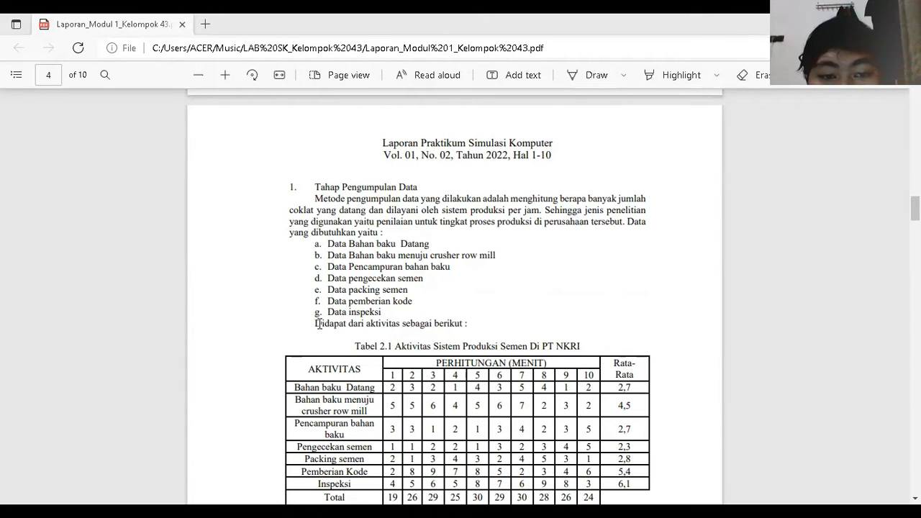
pyautogui.scroll(-1, 425, 302)
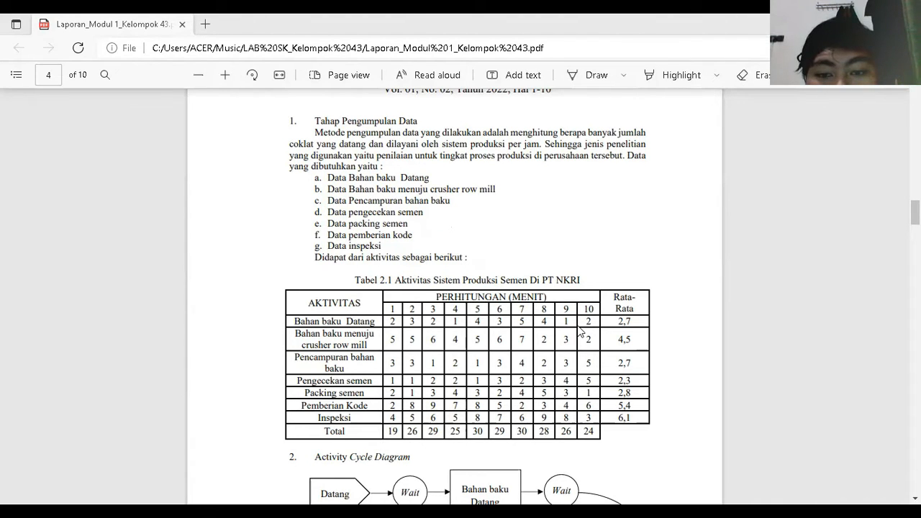
pyautogui.scroll(-1, 580, 330)
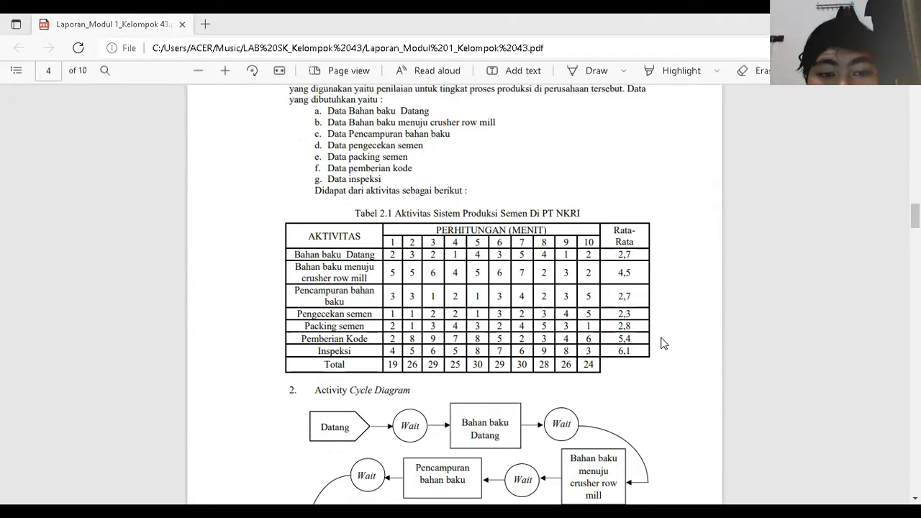
pyautogui.scroll(-2, 664, 344)
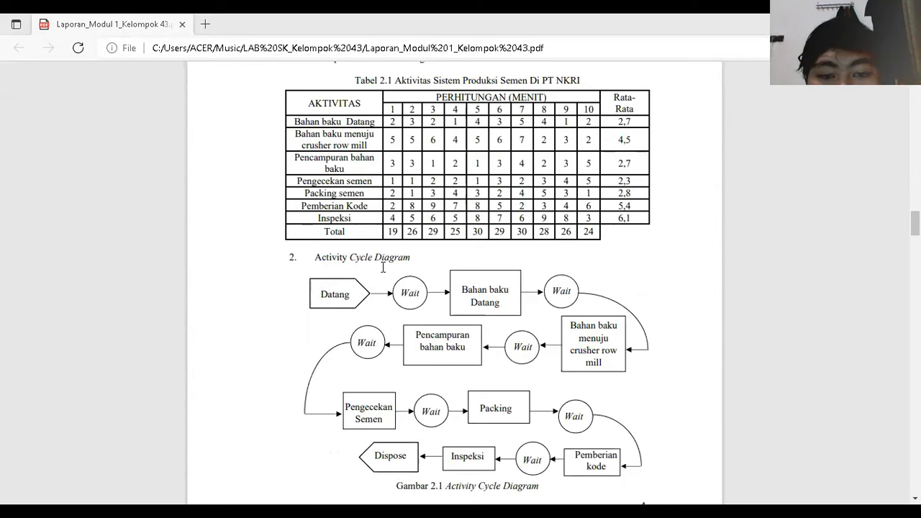
pyautogui.scroll(-1, 431, 414)
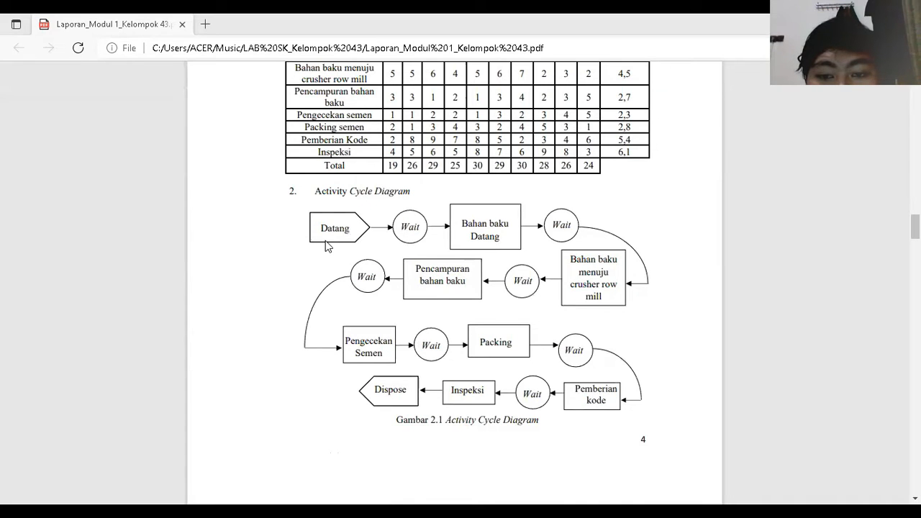
# Review the Tahap Pengelolaan Data flowchart in the report from Mulai to Selesai
pyautogui.scroll(-5, 413, 373)
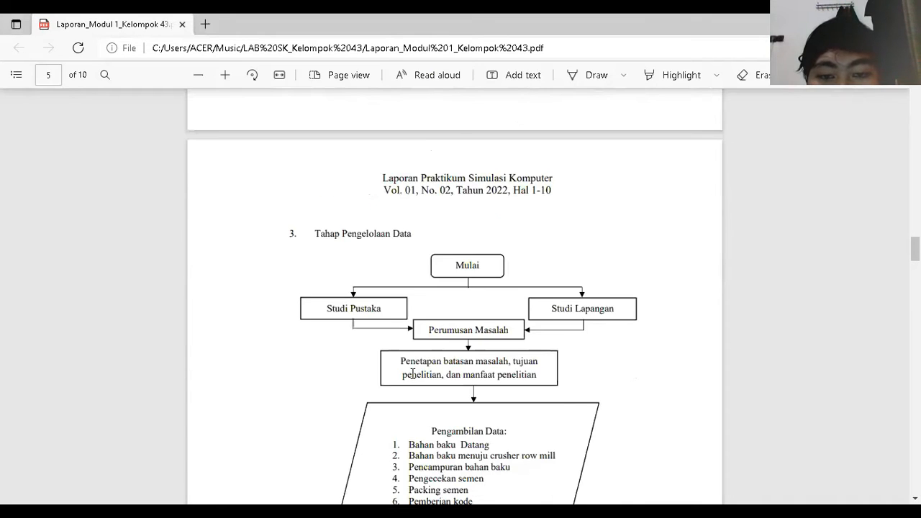
pyautogui.scroll(-2, 413, 373)
pyautogui.scroll(-1, 423, 312)
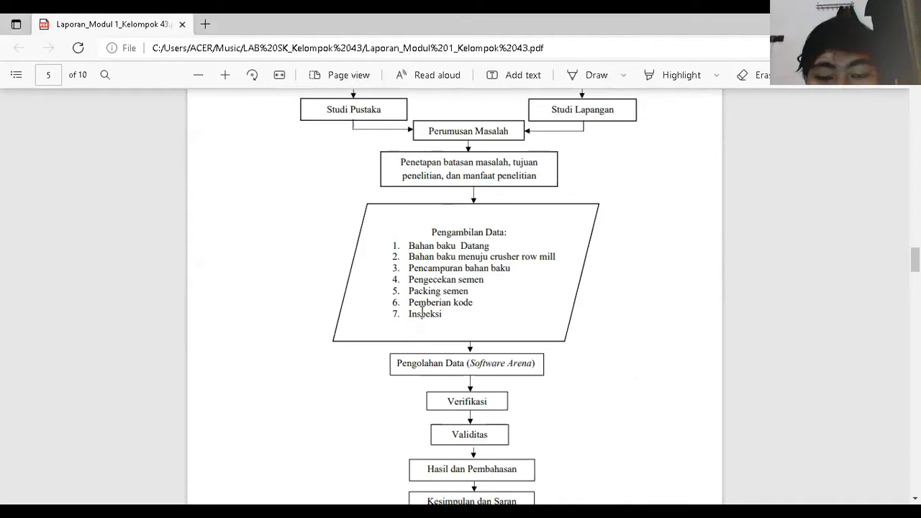
pyautogui.scroll(1, 423, 311)
pyautogui.scroll(-3, 435, 309)
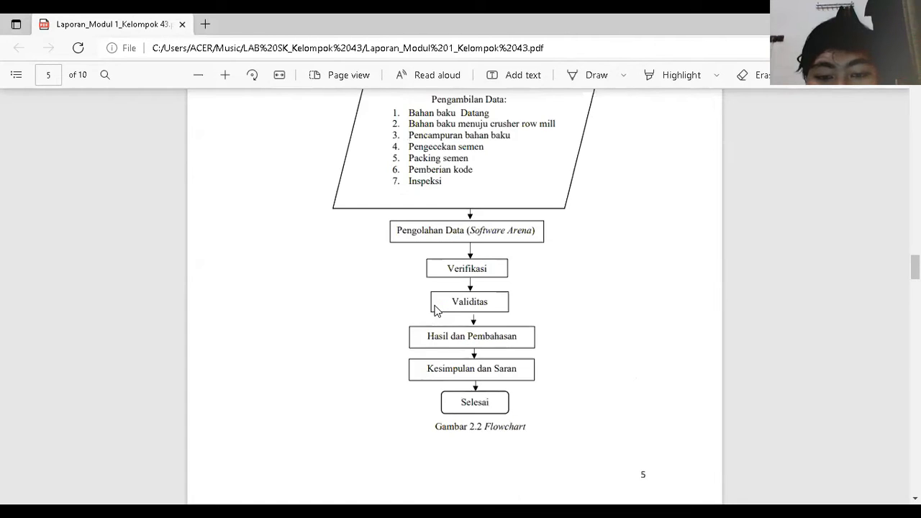
pyautogui.scroll(4, 437, 309)
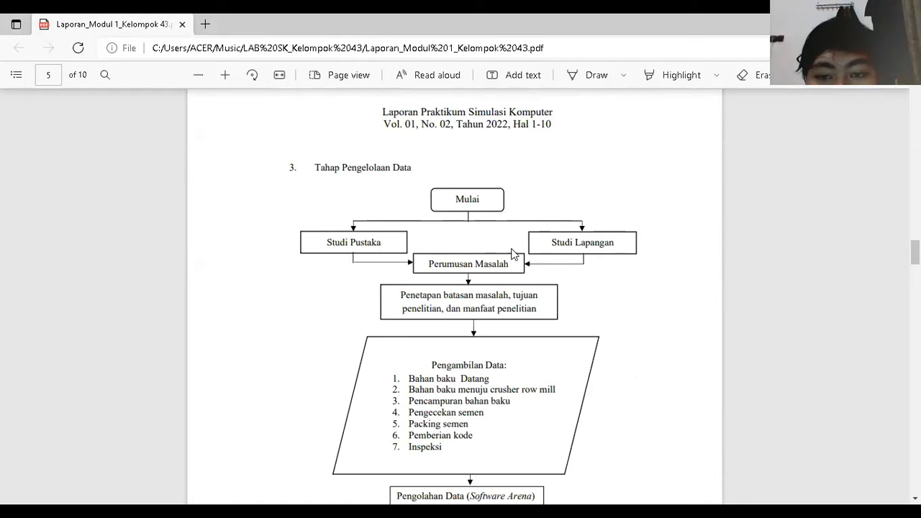
pyautogui.scroll(-1, 411, 263)
pyautogui.scroll(-1, 587, 271)
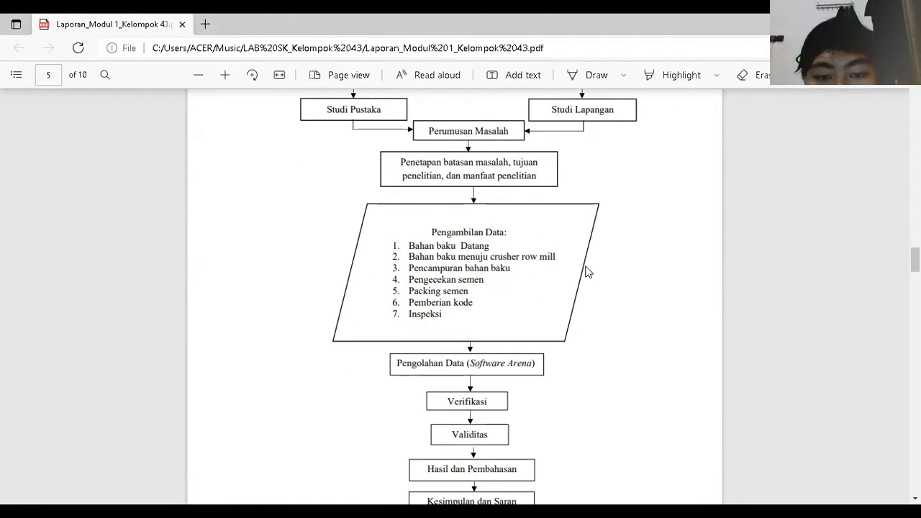
pyautogui.scroll(-2, 448, 319)
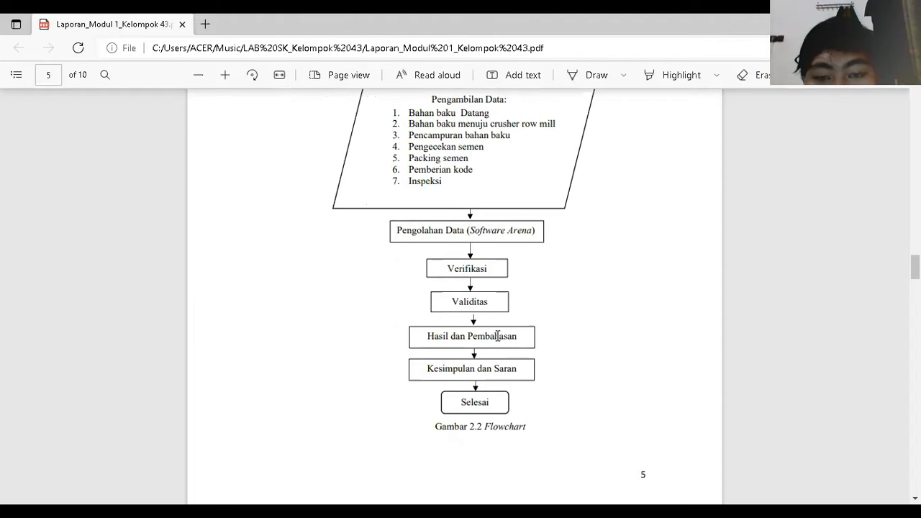
# Examine the report's verification and validation results, including the replication tables, half-width calculation and comparison of real system and Arena output
pyautogui.scroll(-15, 510, 343)
pyautogui.scroll(3, 509, 344)
pyautogui.scroll(-4, 510, 343)
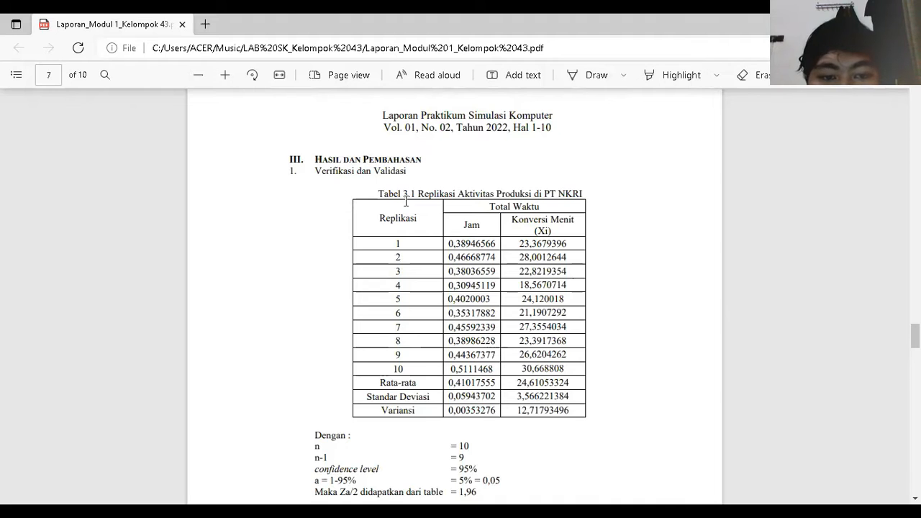
pyautogui.scroll(-3, 409, 200)
pyautogui.scroll(-9, 432, 173)
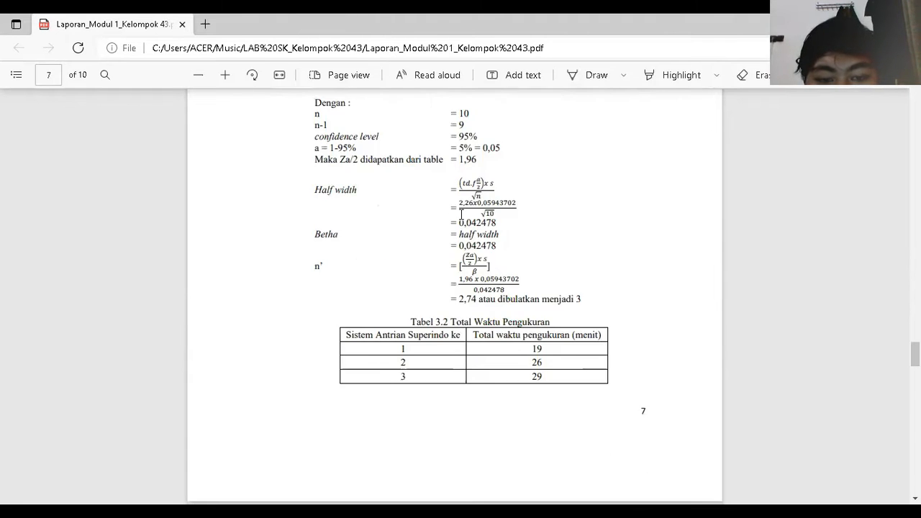
pyautogui.scroll(2, 460, 296)
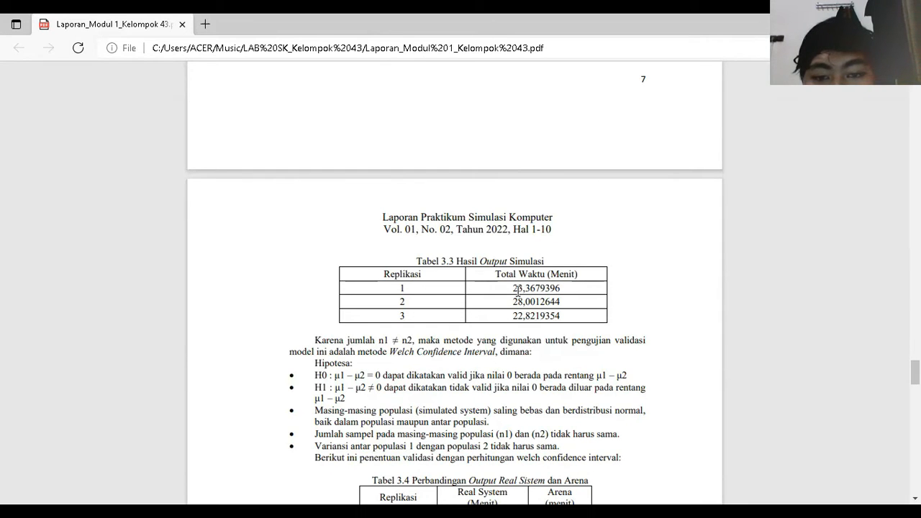
pyautogui.scroll(-4, 540, 300)
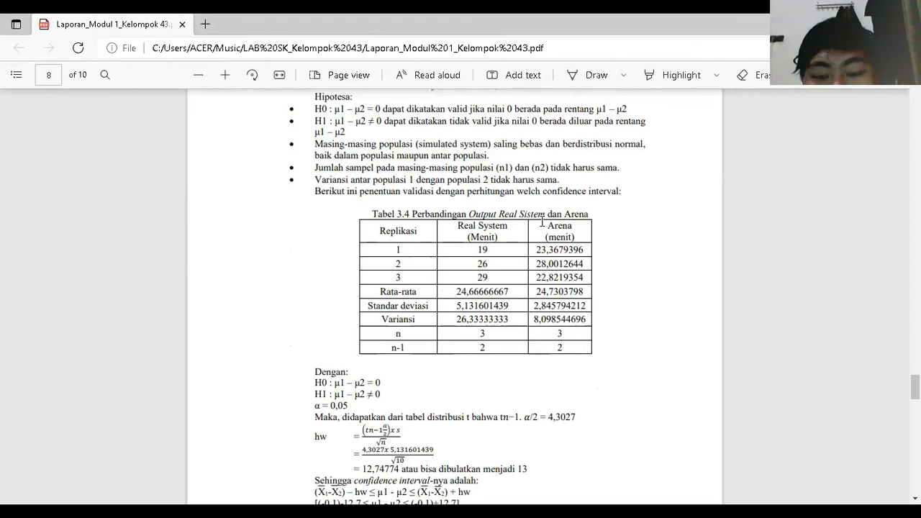
# Review the report's simulation output model, output analysis and Kesimpulan section up to the bibliography
pyautogui.scroll(-5, 529, 346)
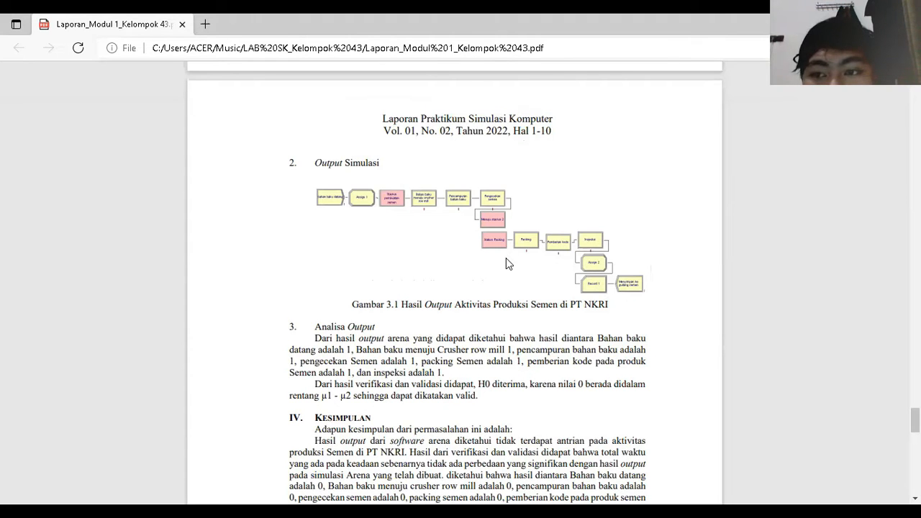
pyautogui.scroll(-1, 490, 230)
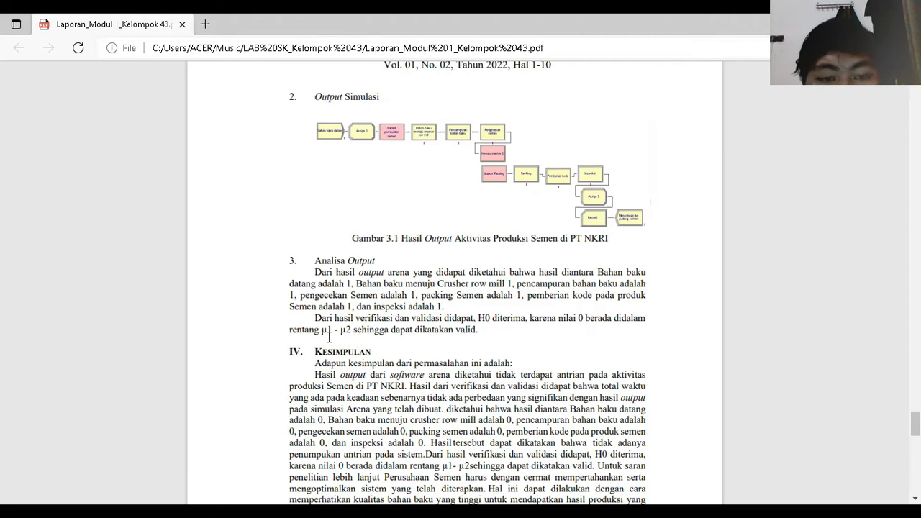
pyautogui.scroll(-2, 510, 335)
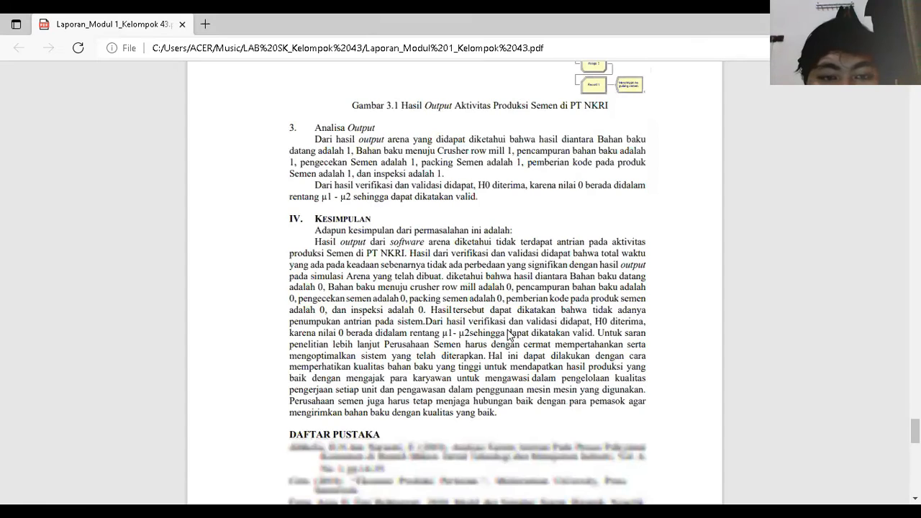
pyautogui.scroll(-1, 509, 335)
pyautogui.scroll(1, 313, 238)
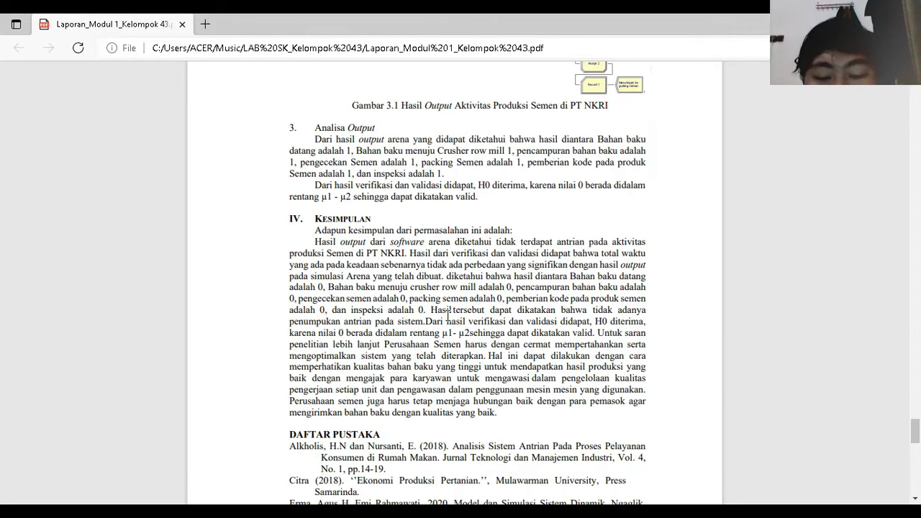
pyautogui.scroll(-2, 449, 317)
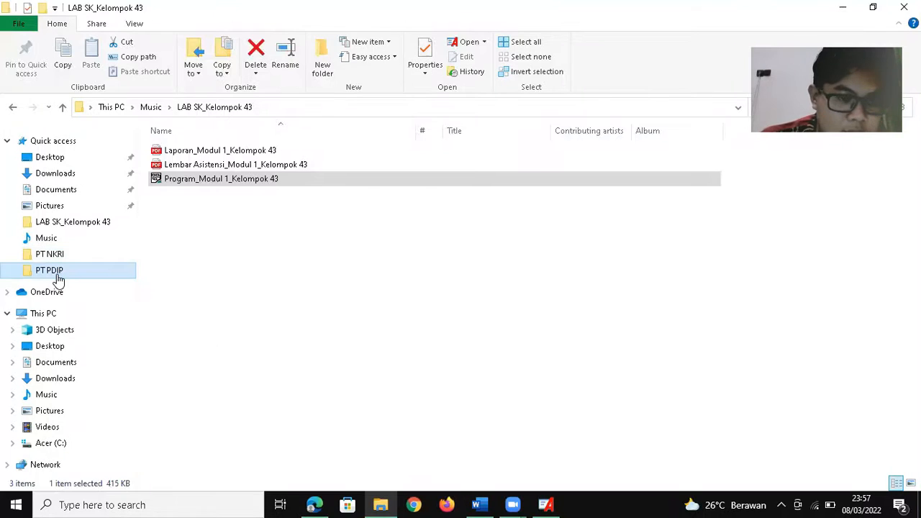
pyautogui.click(56, 273)
pyautogui.moveTo(505, 390); pyautogui.dragTo(496, 367)
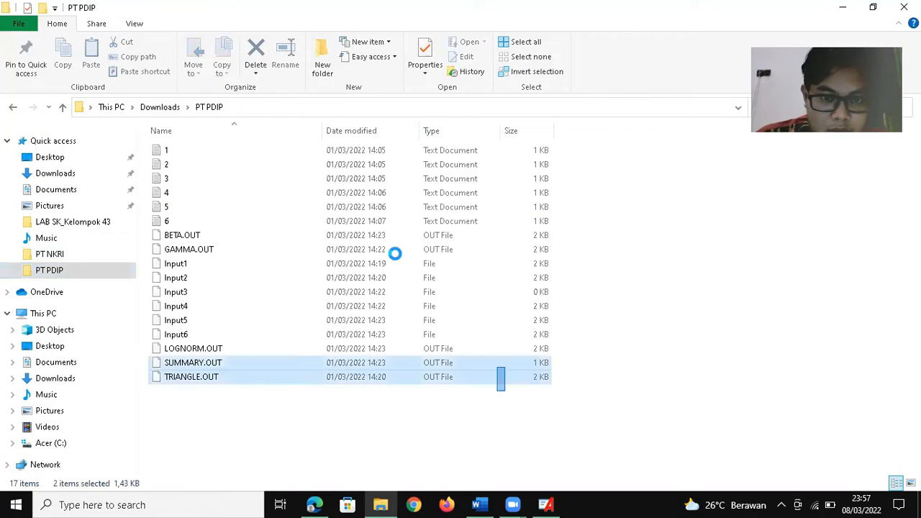
pyautogui.moveTo(398, 251); pyautogui.dragTo(344, 268)
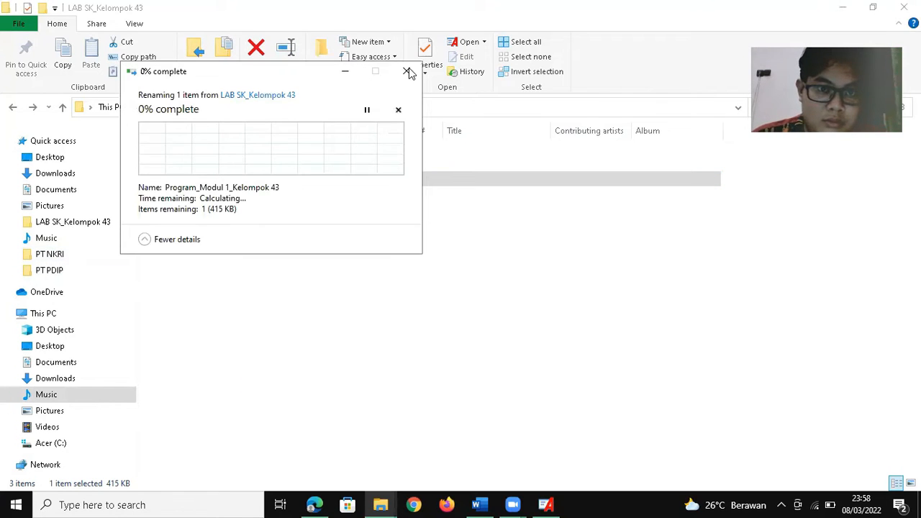
pyautogui.click(408, 72)
pyautogui.click(14, 107)
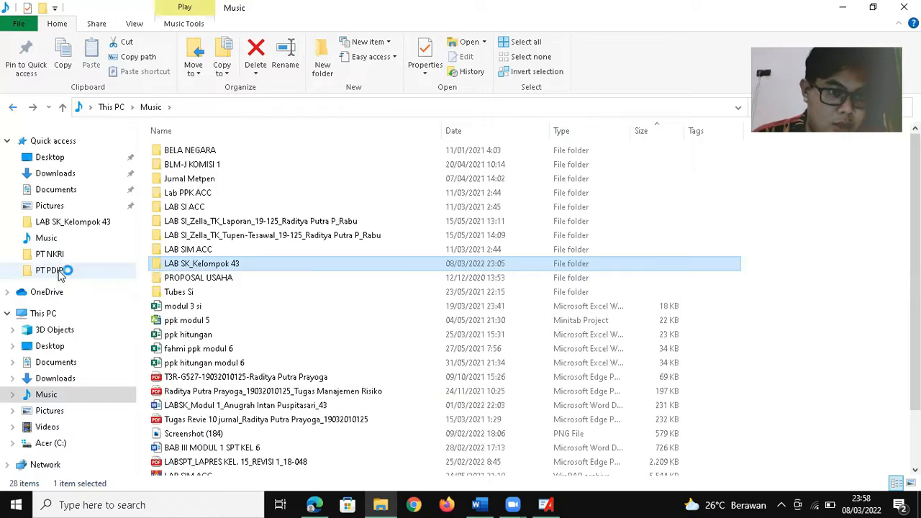
# Delete the OUT files and the Input1 to Input6 files from the PT PDIP folder, keeping the six numbered text documents
pyautogui.click(63, 270)
pyautogui.moveTo(599, 398); pyautogui.dragTo(397, 230)
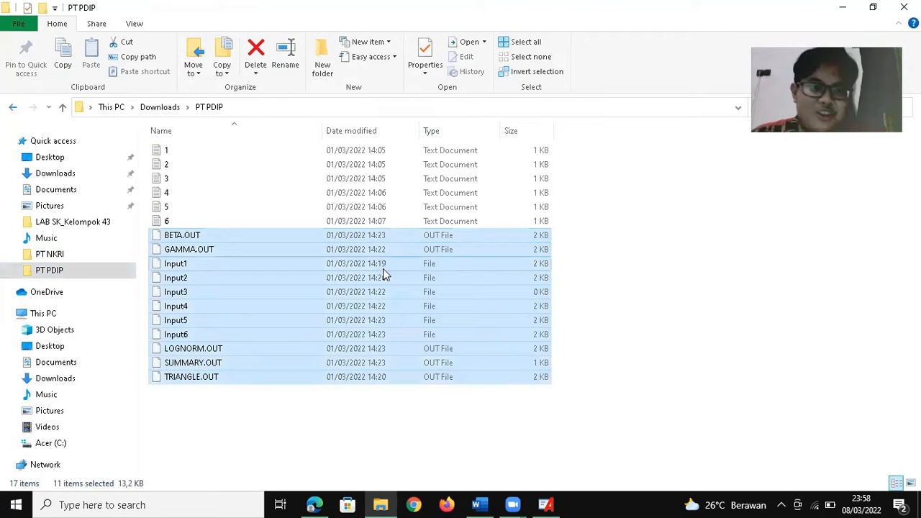
pyautogui.press('Delete')
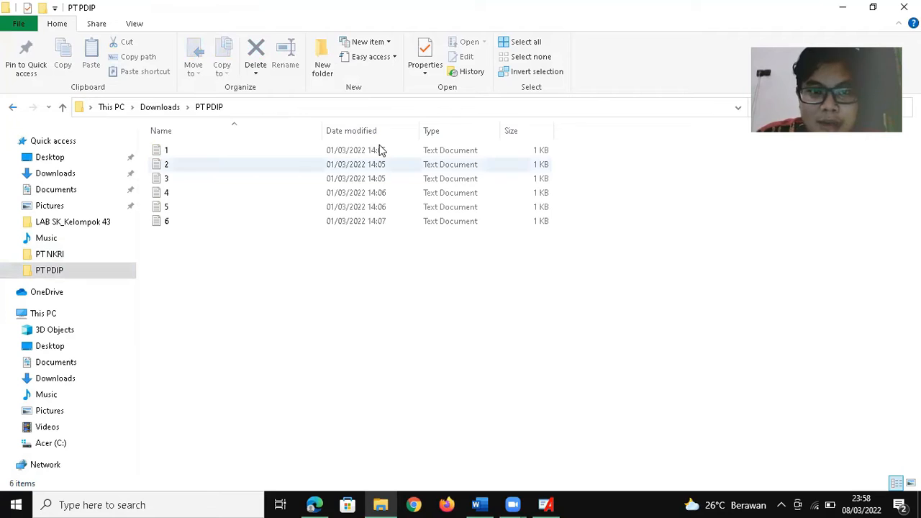
# Open text document 1 from the PT PDIP folder, check its list of input values, and close it
pyautogui.doubleClick(380, 150)
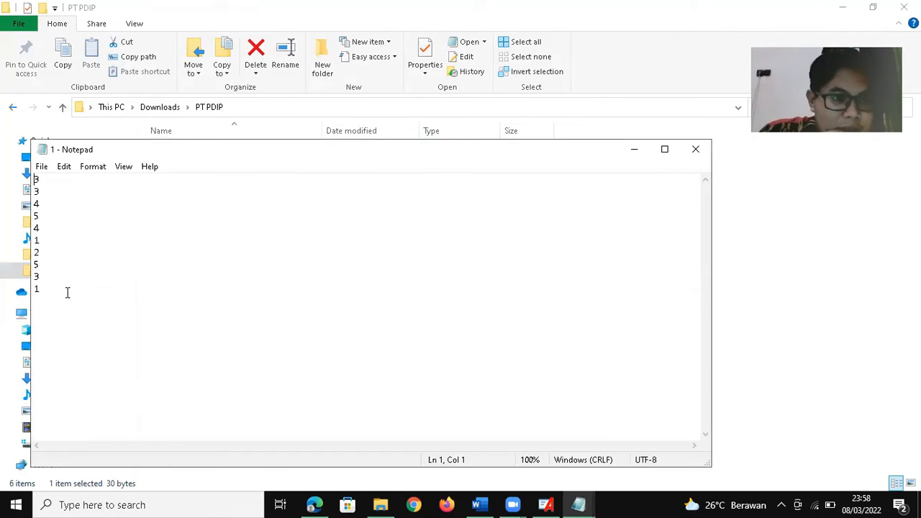
pyautogui.click(41, 274)
pyautogui.click(41, 239)
pyautogui.click(41, 216)
pyautogui.click(40, 183)
pyautogui.press('Down')
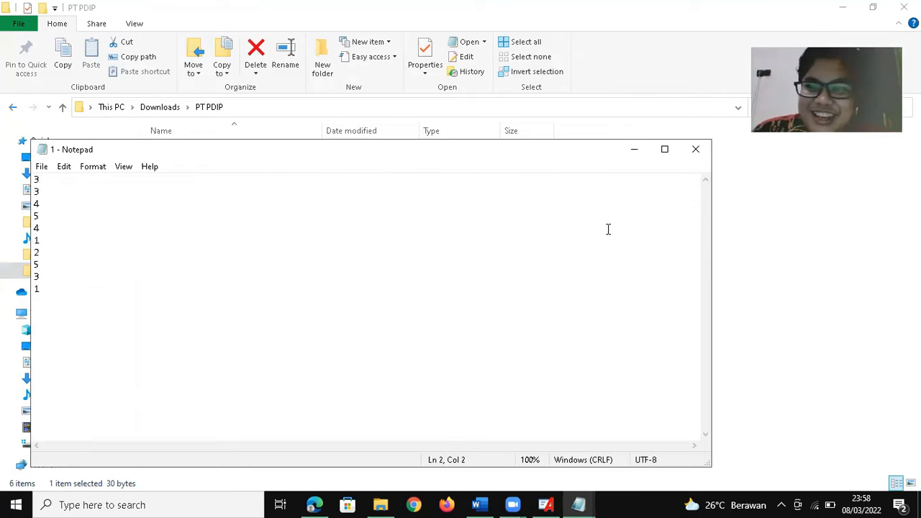
pyautogui.click(696, 152)
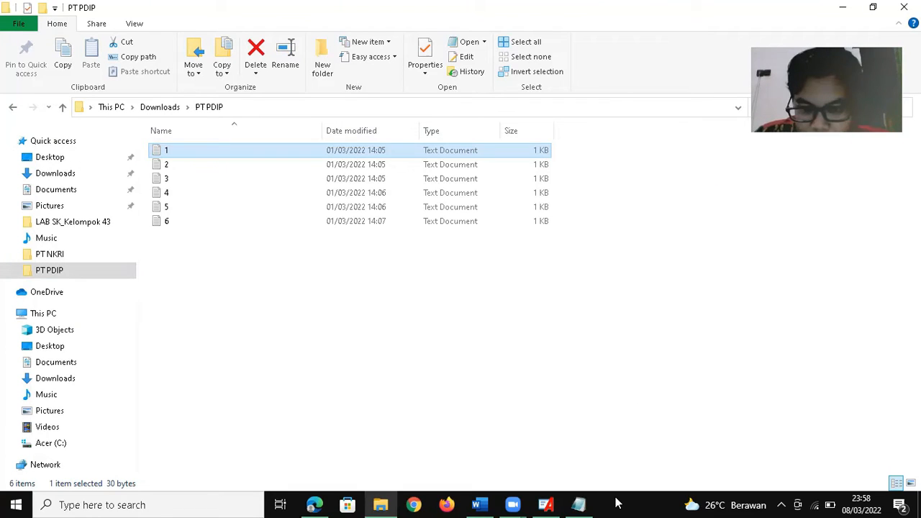
# Switch to Arena and rename the Create 1 module as "Barang baku masuk", keeping its random exponential arrivals
pyautogui.click(555, 504)
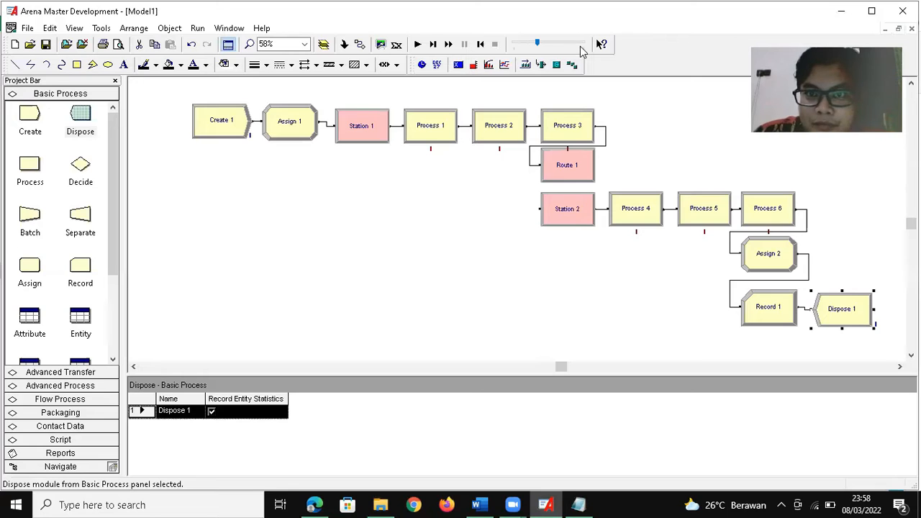
pyautogui.doubleClick(217, 125)
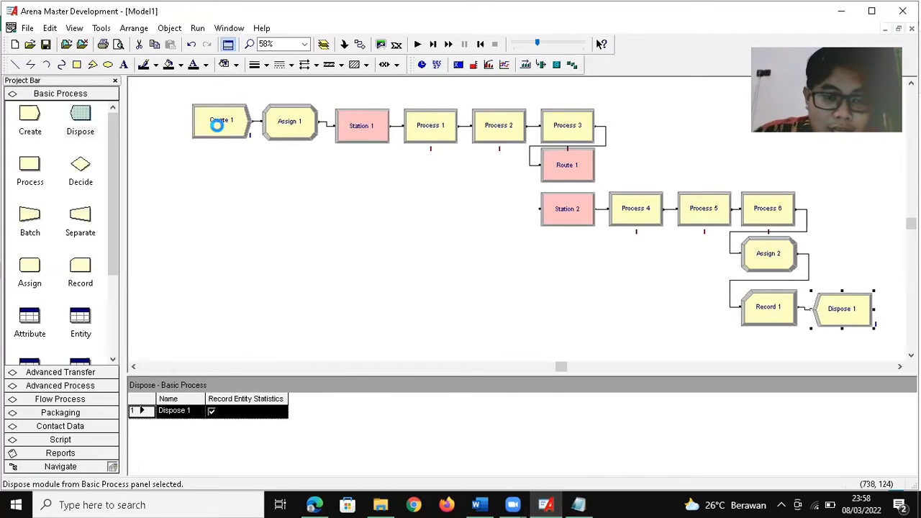
pyautogui.click(444, 212)
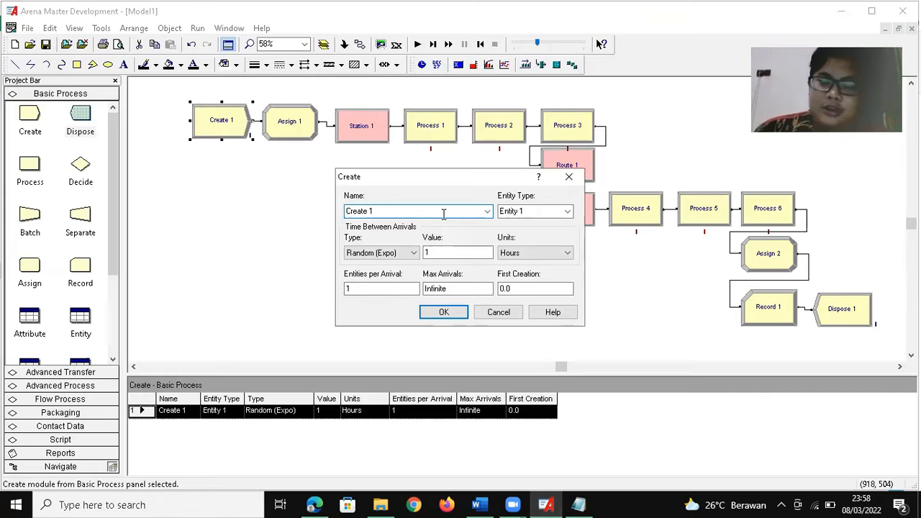
pyautogui.press('BackSpace')
pyautogui.press('BackSpace')
pyautogui.press('BackSpace')
pyautogui.press('BackSpace')
pyautogui.press('BackSpace')
pyautogui.press('BackSpace')
pyautogui.press('BackSpace')
pyautogui.press('BackSpace')
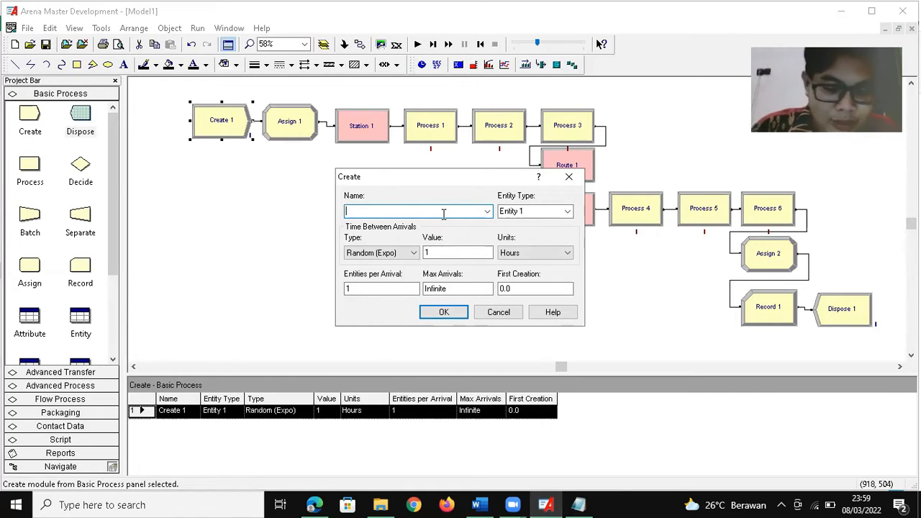
pyautogui.write('p')
pyautogui.press('BackSpace')
pyautogui.press('capslock')
pyautogui.write('Bar')
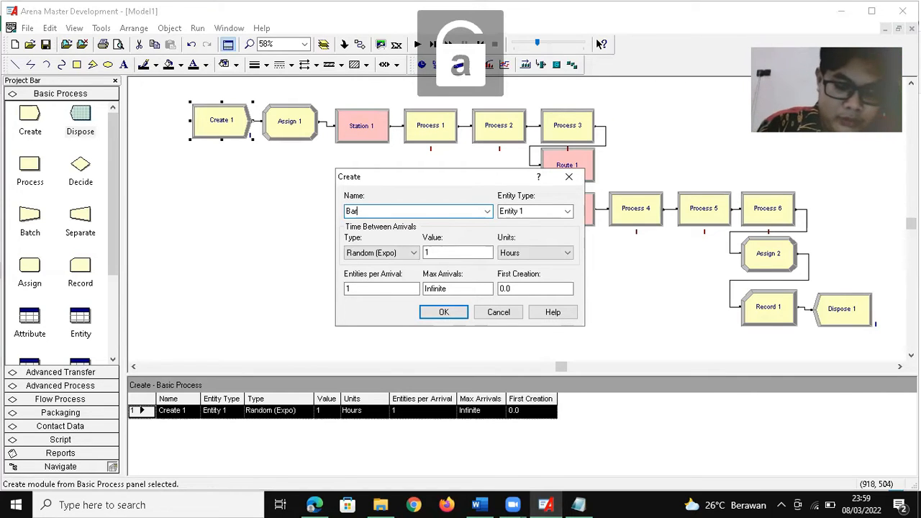
pyautogui.write('ang baku m')
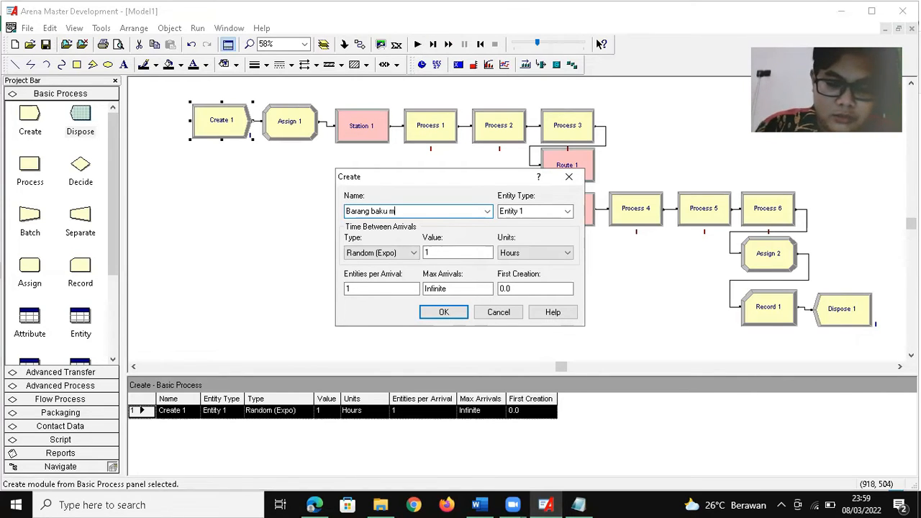
pyautogui.write('asuk')
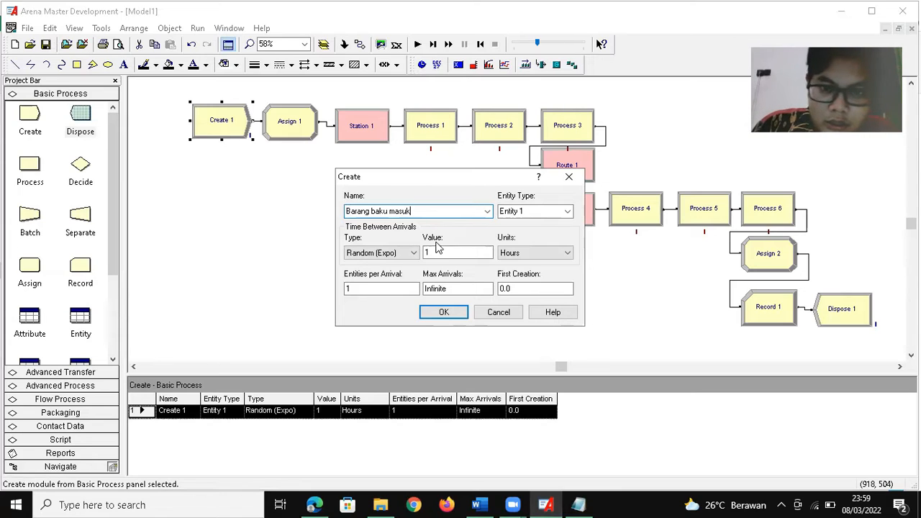
pyautogui.click(524, 251)
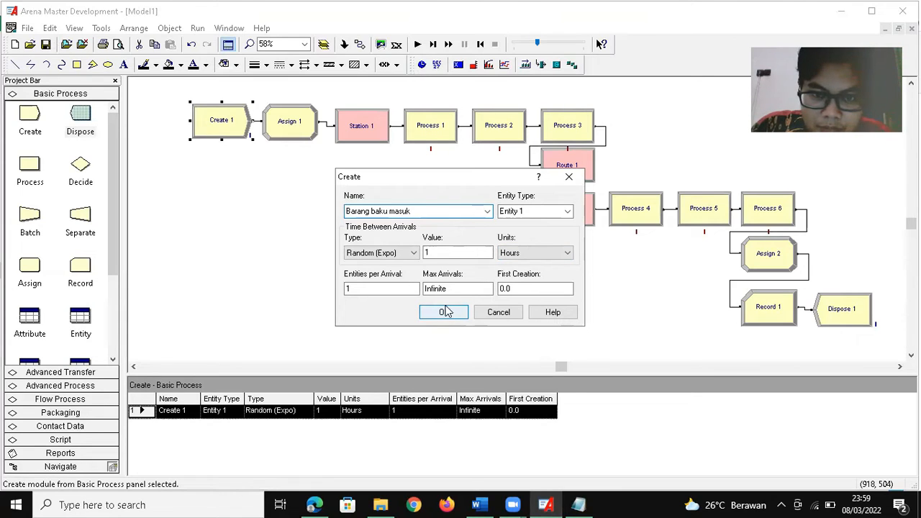
pyautogui.click(403, 254)
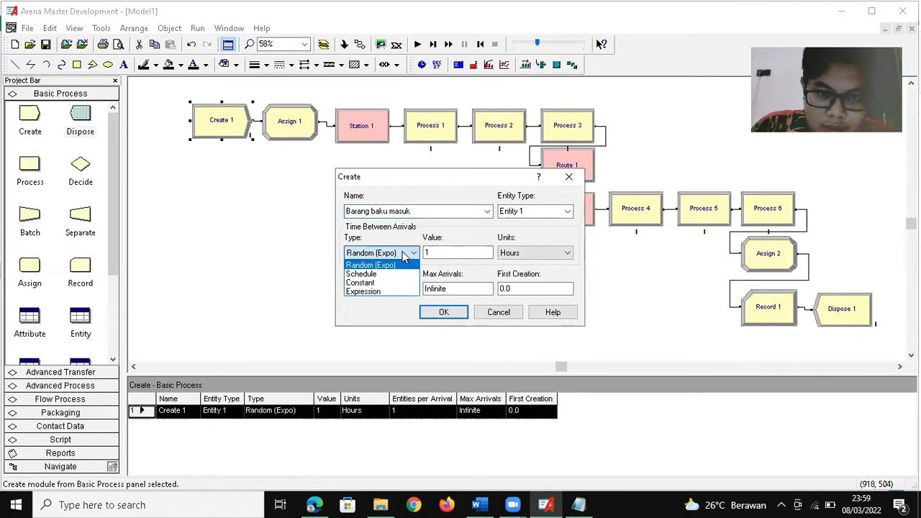
pyautogui.click(524, 312)
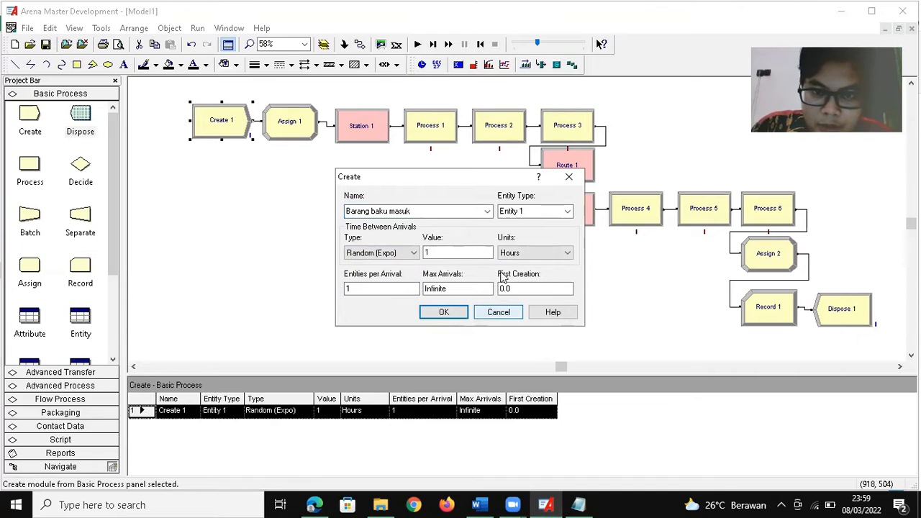
pyautogui.click(456, 312)
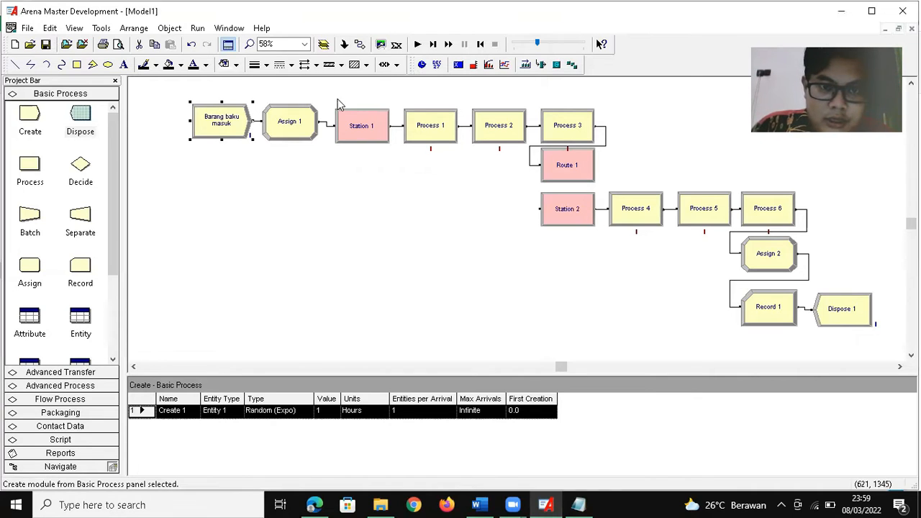
# Rename the Station 1 module as "Pembuatan gitar", leaving its station name as it is
pyautogui.doubleClick(289, 127)
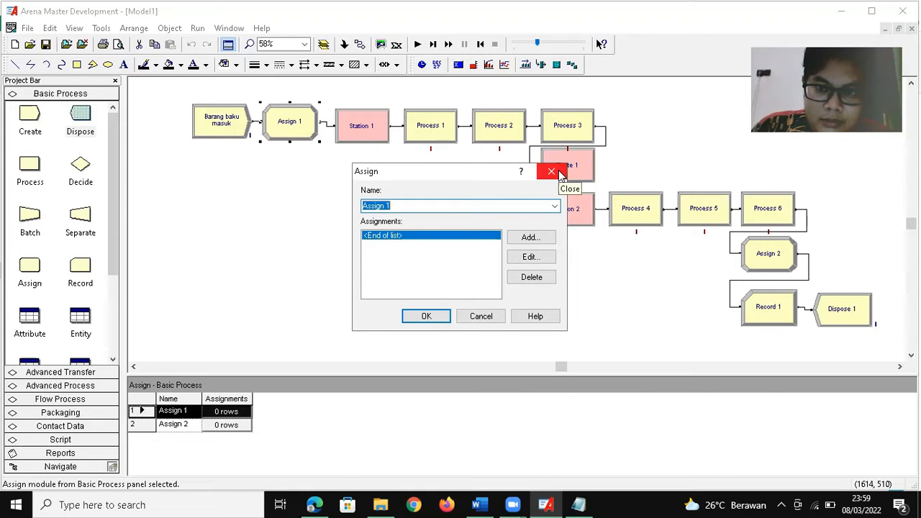
pyautogui.click(560, 174)
pyautogui.click(361, 127)
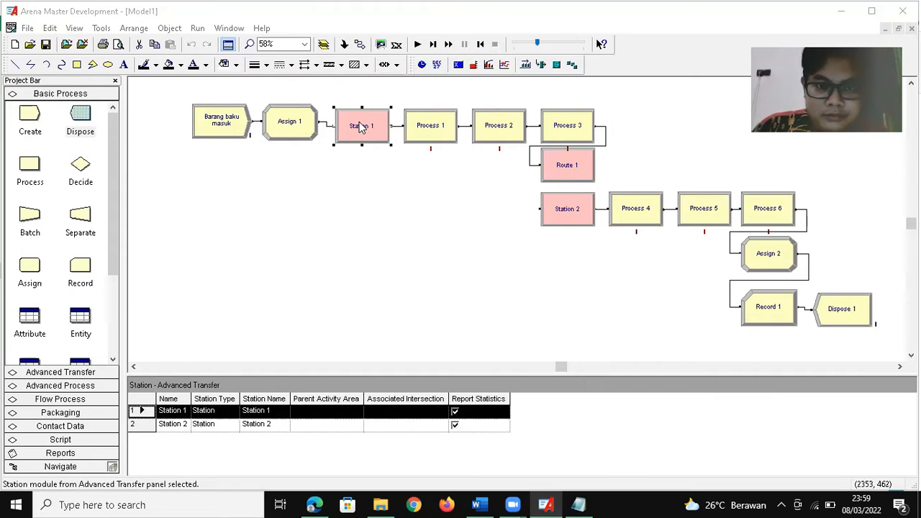
pyautogui.doubleClick(362, 126)
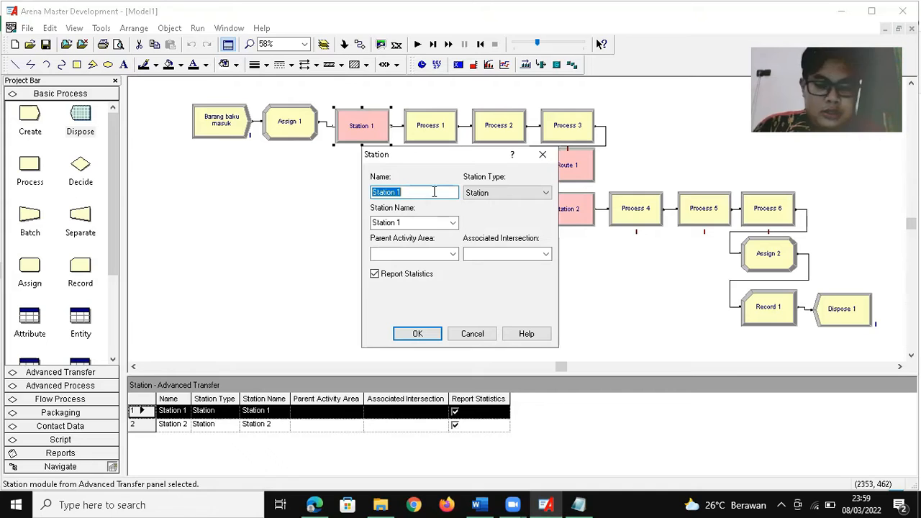
pyautogui.click(429, 191)
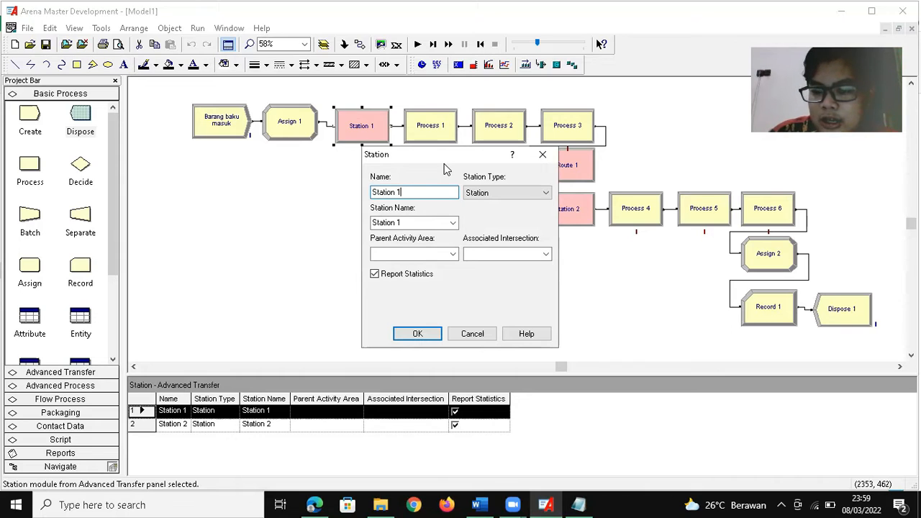
pyautogui.press('BackSpace')
pyautogui.press('BackSpace')
pyautogui.press('BackSpace')
pyautogui.press('BackSpace')
pyautogui.press('BackSpace')
pyautogui.press('BackSpace')
pyautogui.press('BackSpace')
pyautogui.press('BackSpace')
pyautogui.press('BackSpace')
pyautogui.write('P')
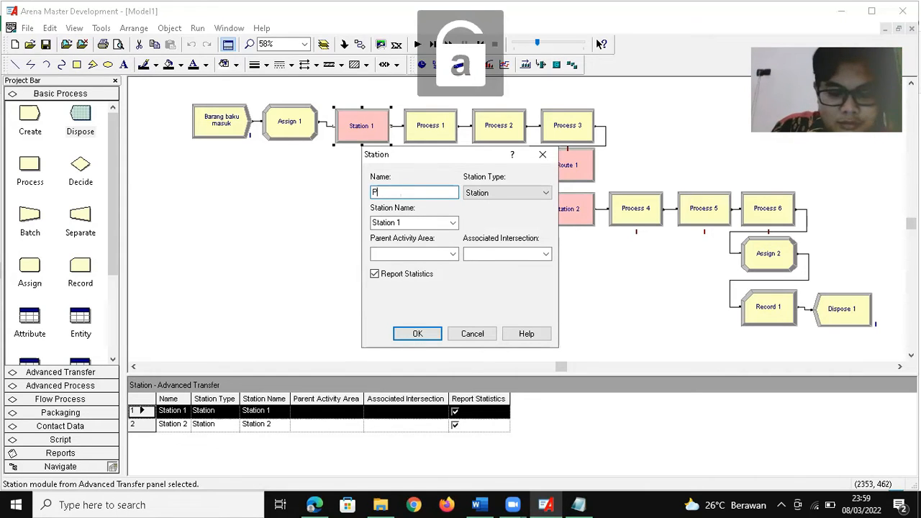
pyautogui.write('embuatan gitar')
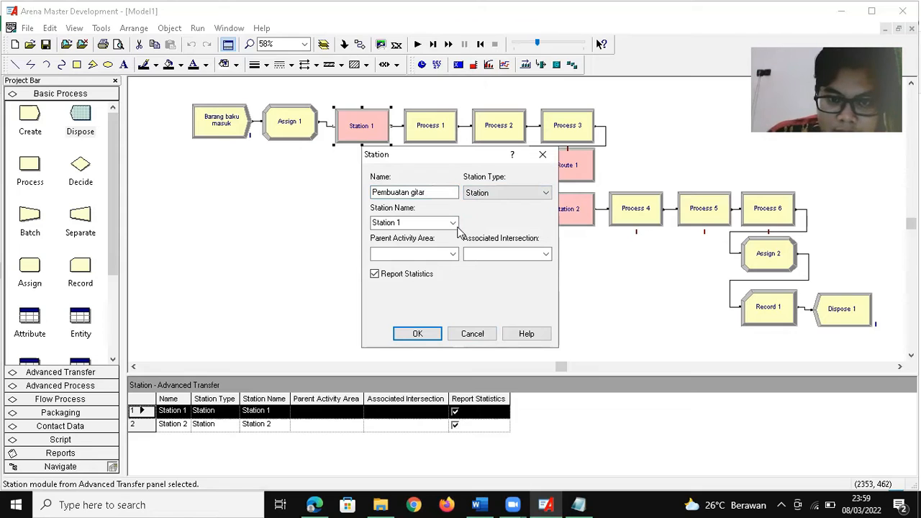
pyautogui.click(418, 333)
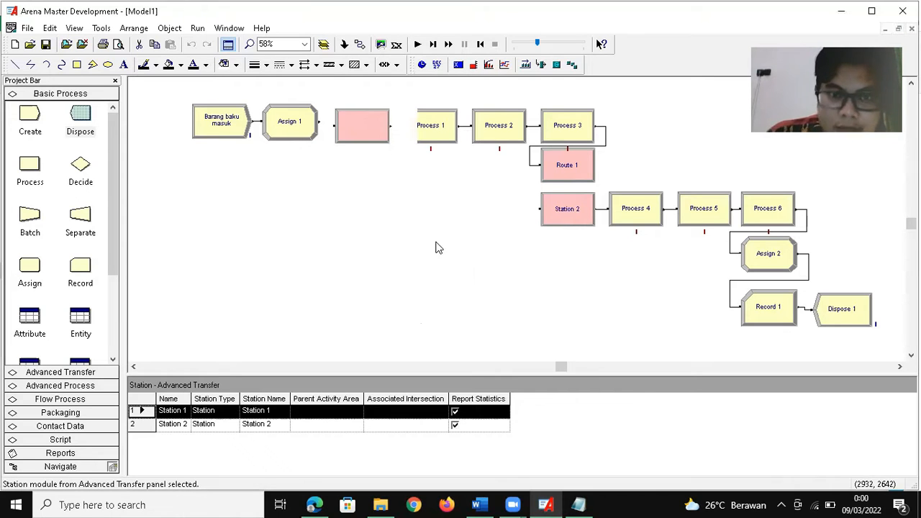
# Rename the Process 1 module, which follows the guitar-making station, as "Proses pembuatan gitar"
pyautogui.click(431, 143)
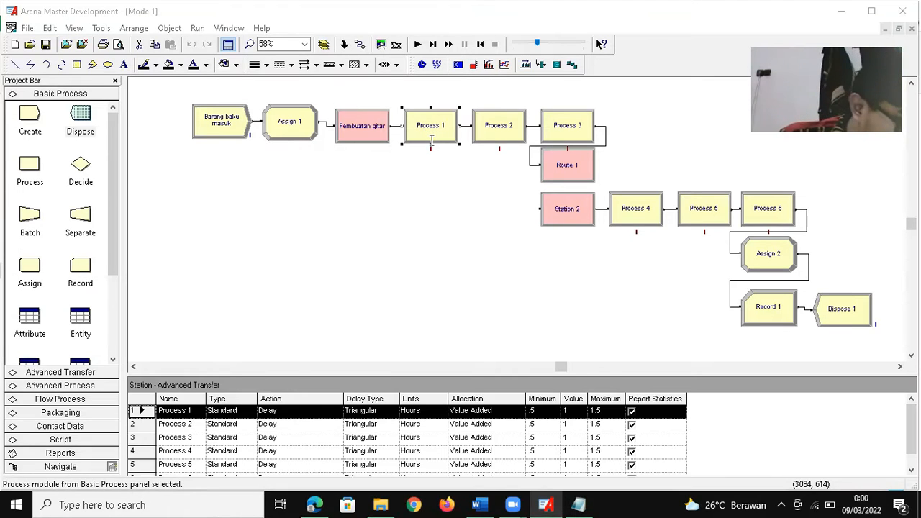
pyautogui.doubleClick(431, 142)
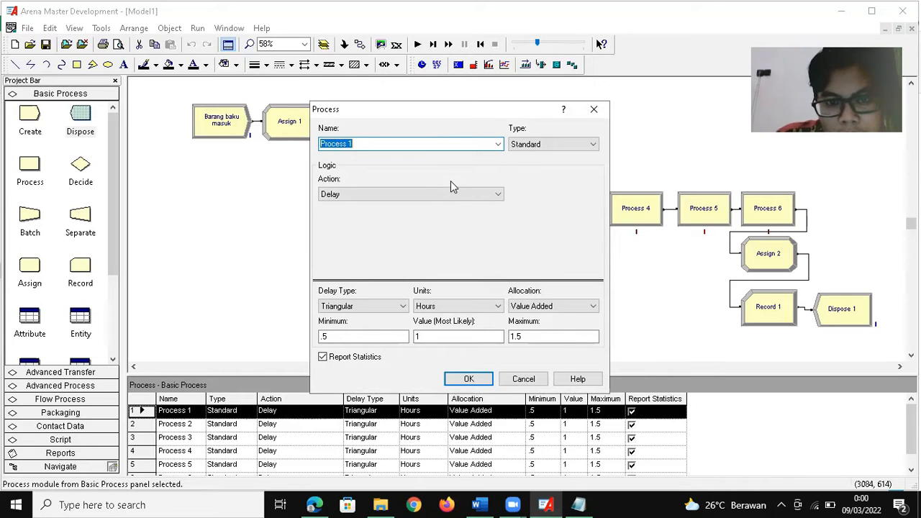
pyautogui.click(453, 147)
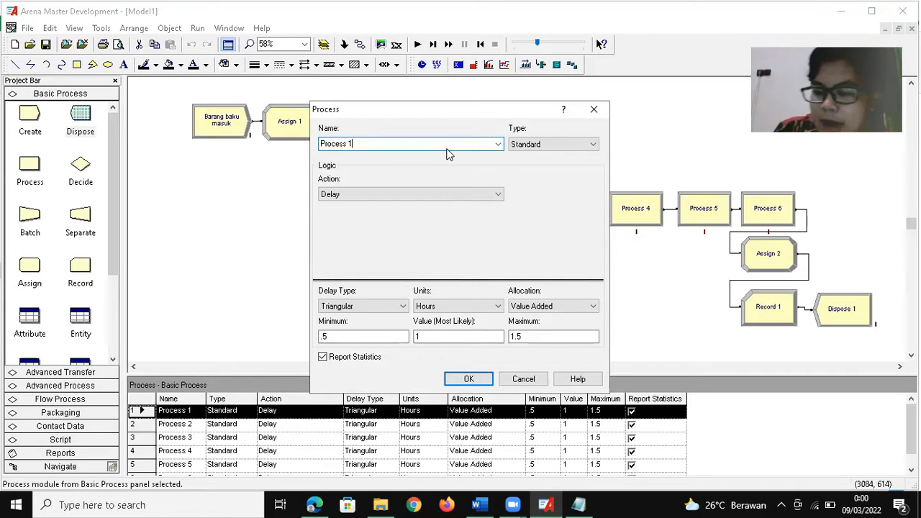
pyautogui.press('BackSpace')
pyautogui.press('BackSpace')
pyautogui.press('BackSpace')
pyautogui.press('BackSpace')
pyautogui.press('BackSpace')
pyautogui.press('BackSpace')
pyautogui.press('BackSpace')
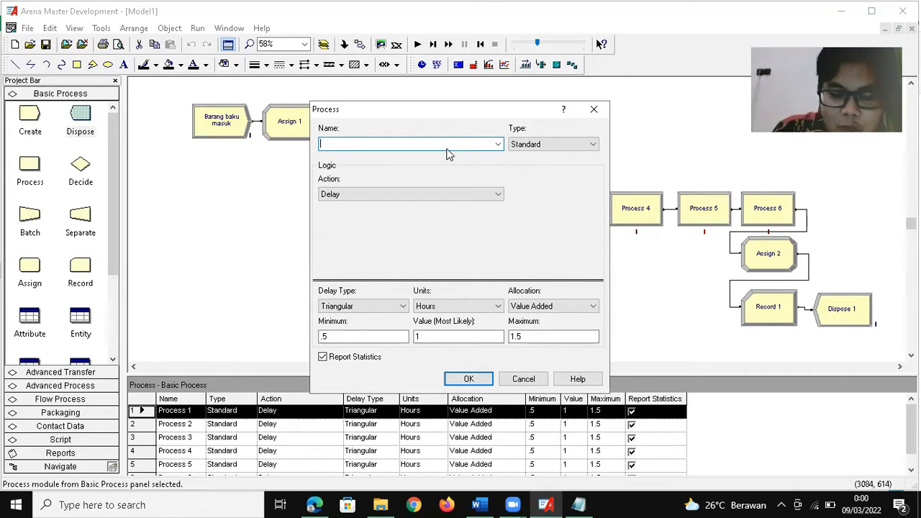
pyautogui.write('P')
pyautogui.press('capslock')
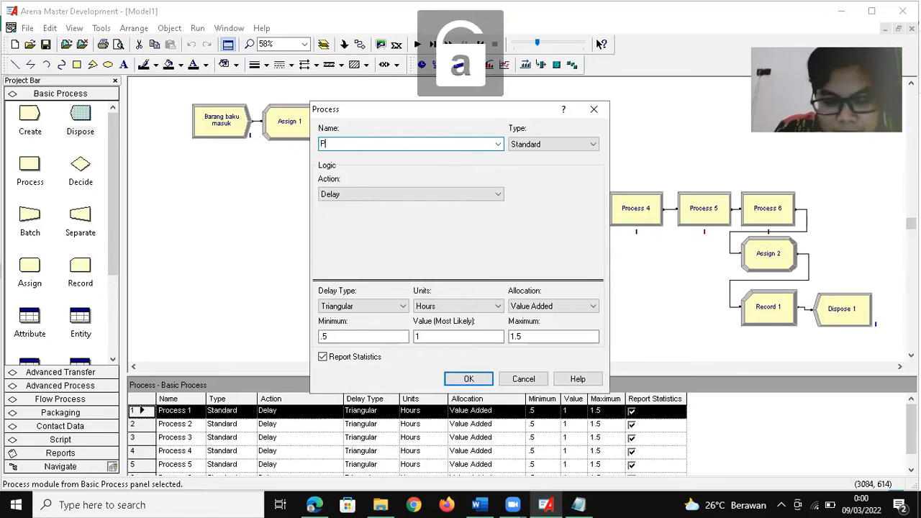
pyautogui.write('r')
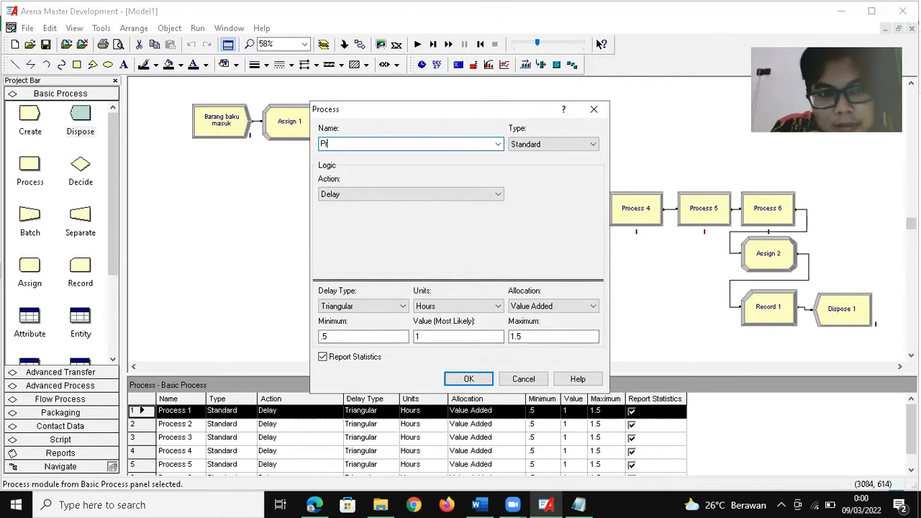
pyautogui.write('oses ')
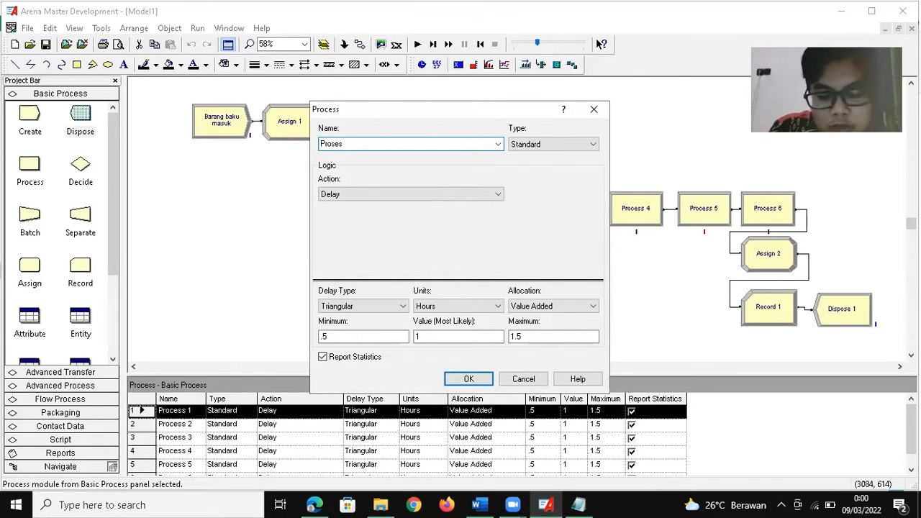
pyautogui.write('pembua')
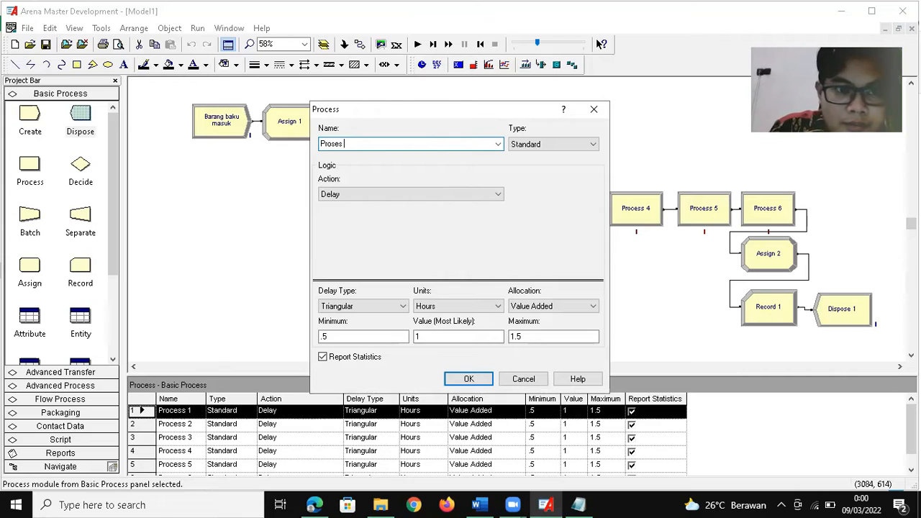
pyautogui.write('tan gitar')
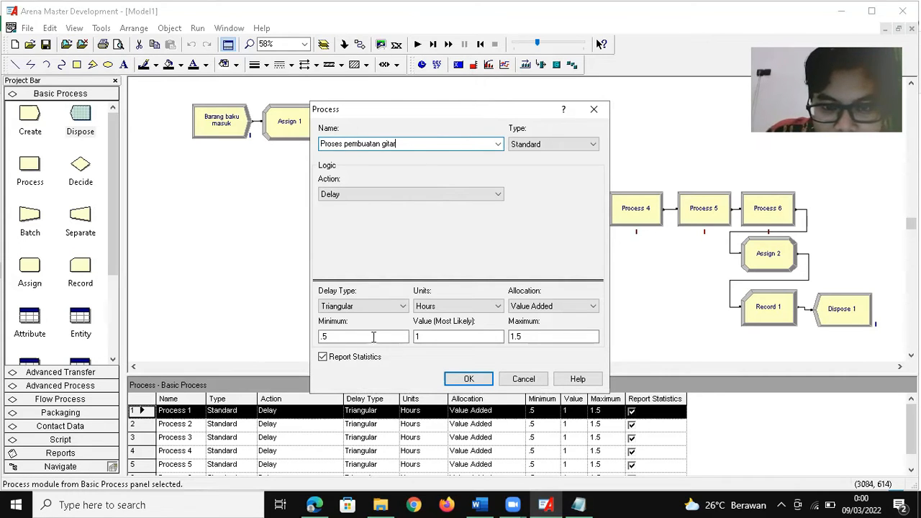
# Set the delay type of the guitar-making process to Expression and apply the module's settings
pyautogui.click(360, 308)
pyautogui.click(337, 353)
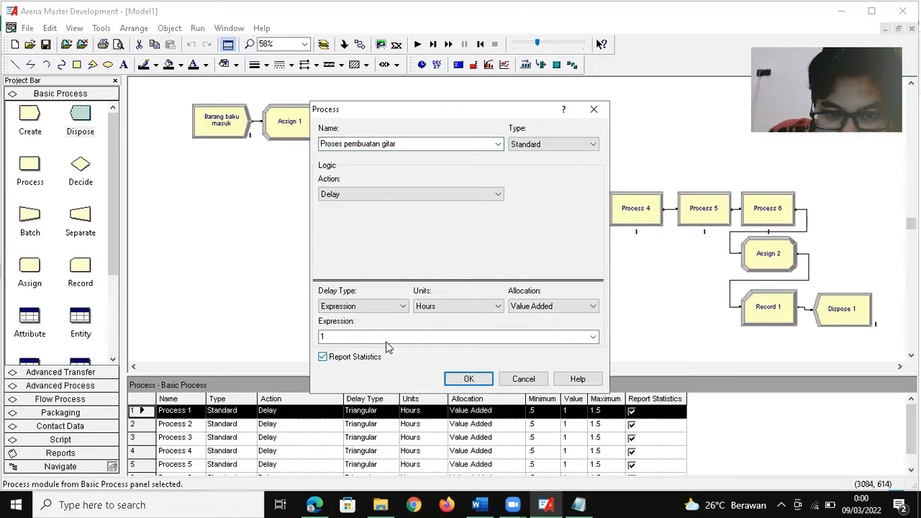
pyautogui.click(470, 381)
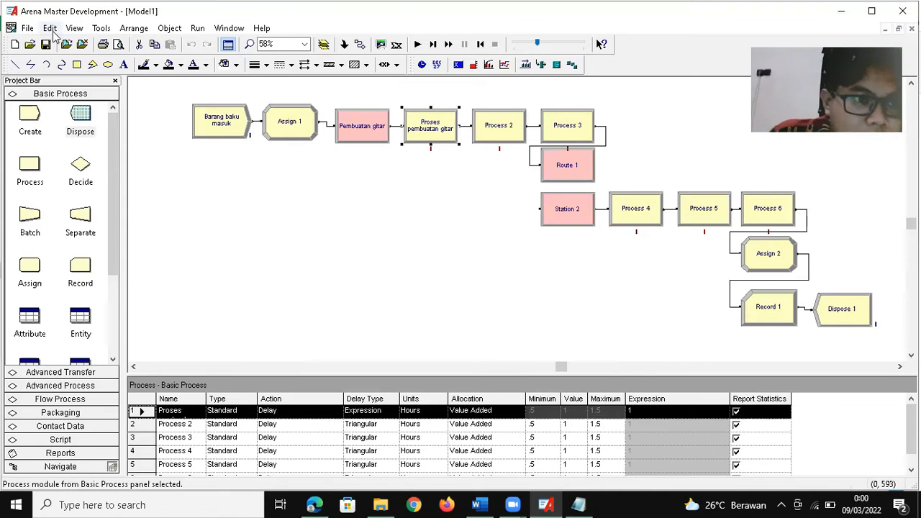
# Open Arena's Process Analyzer from the production model
pyautogui.click(29, 29)
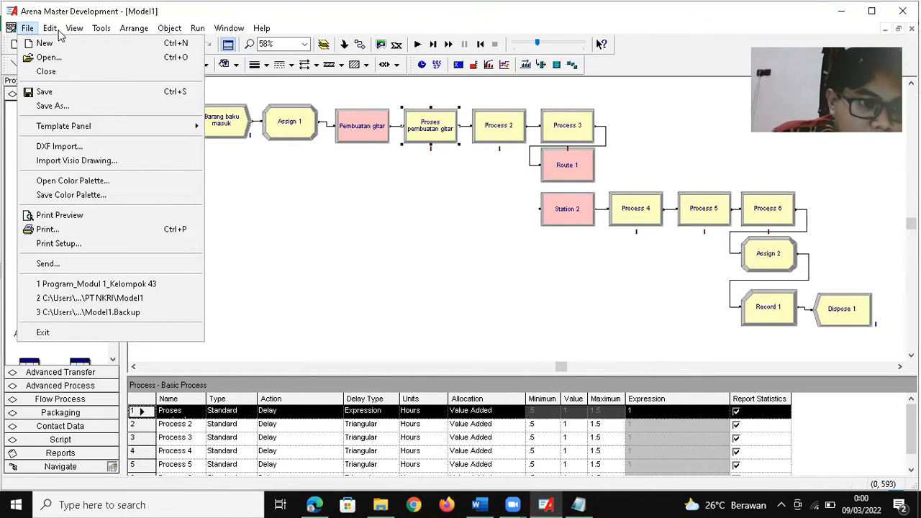
pyautogui.moveTo(61, 31)
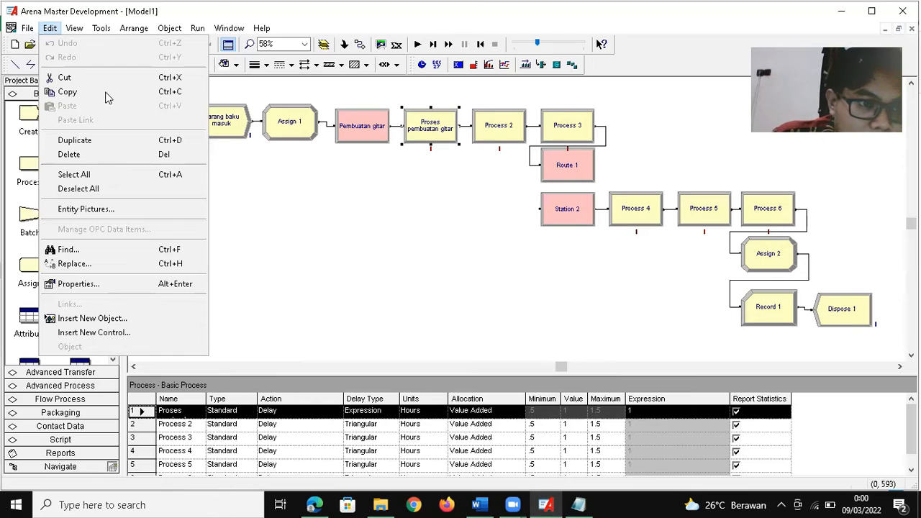
pyautogui.click(73, 30)
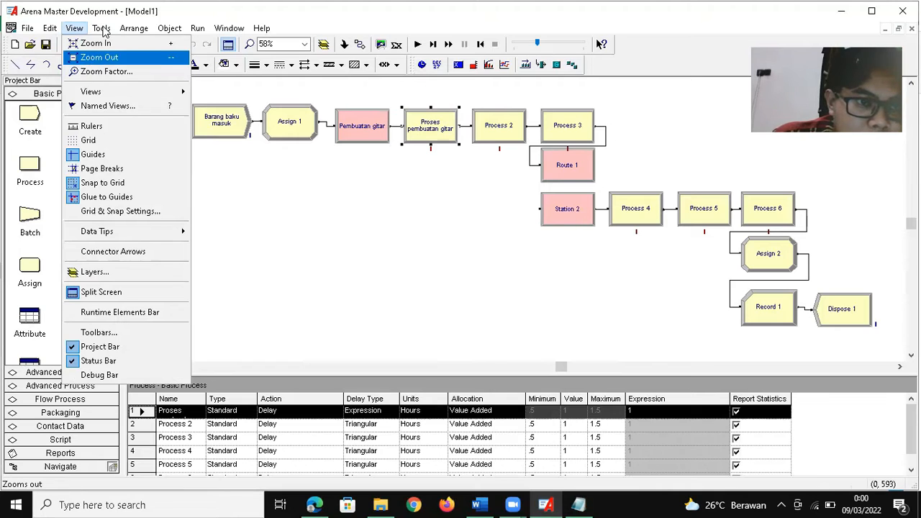
pyautogui.moveTo(102, 30)
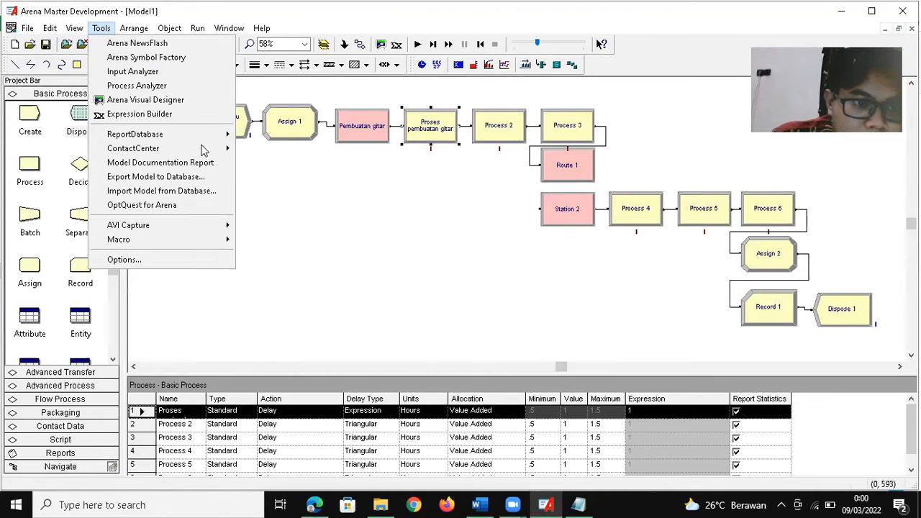
pyautogui.moveTo(207, 149)
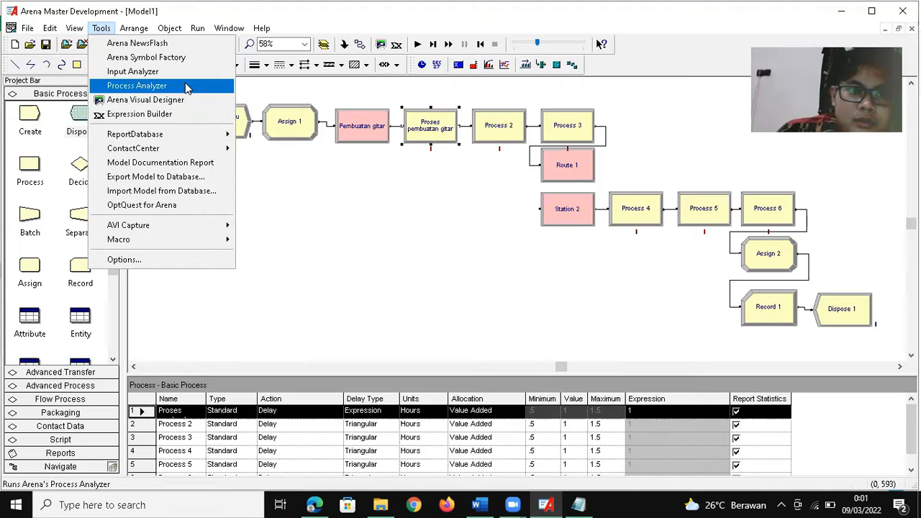
pyautogui.click(186, 87)
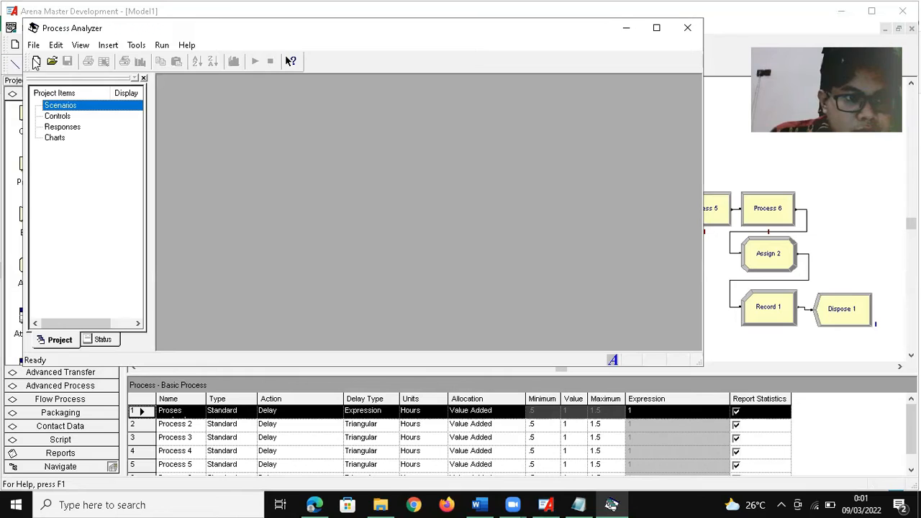
# Close the Process Analyzer and open Arena's Input Analyzer with a new blank input document
pyautogui.click(687, 28)
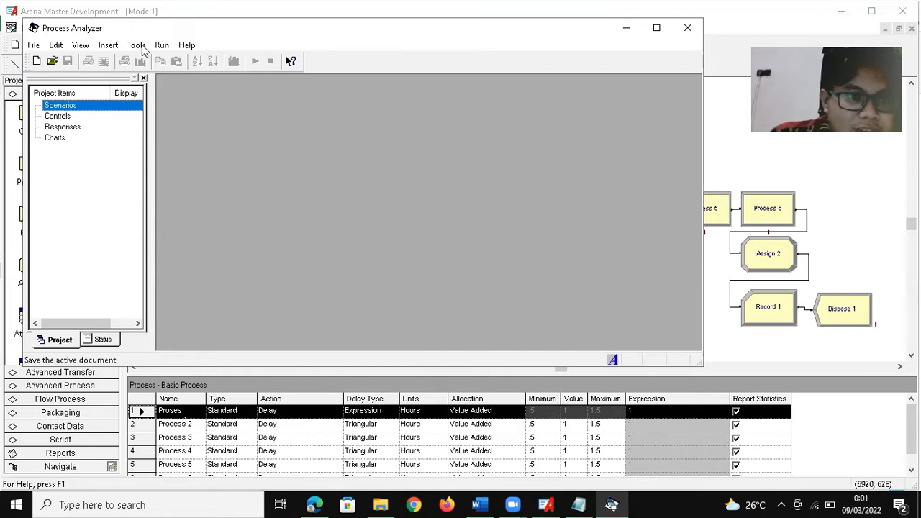
pyautogui.click(77, 32)
pyautogui.click(77, 31)
pyautogui.click(76, 30)
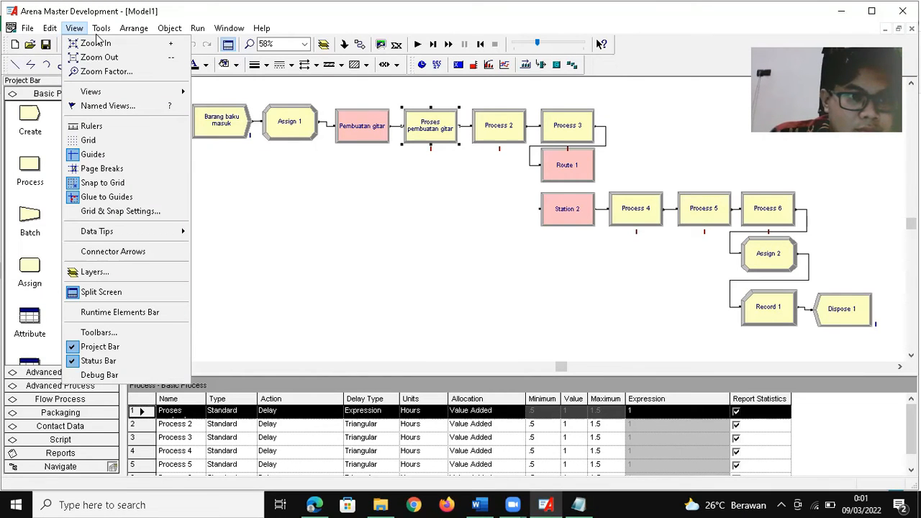
pyautogui.moveTo(97, 33)
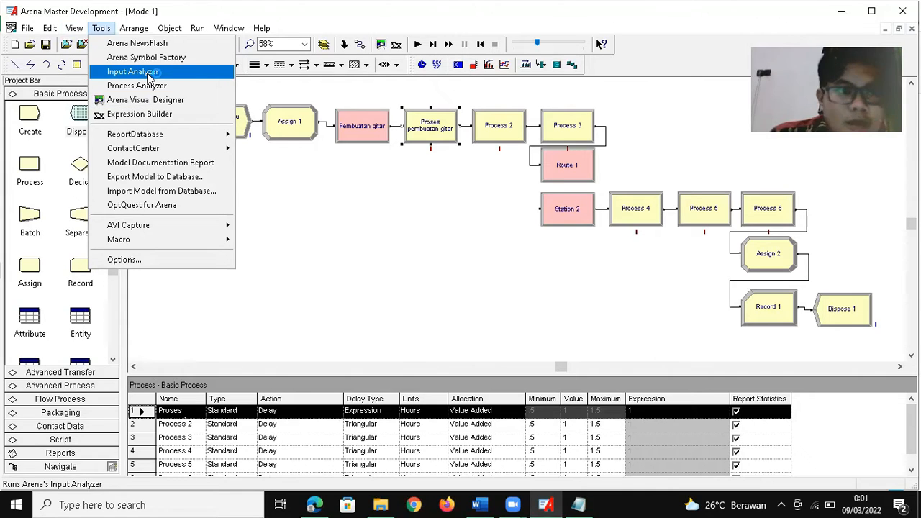
pyautogui.click(144, 72)
pyautogui.click(13, 37)
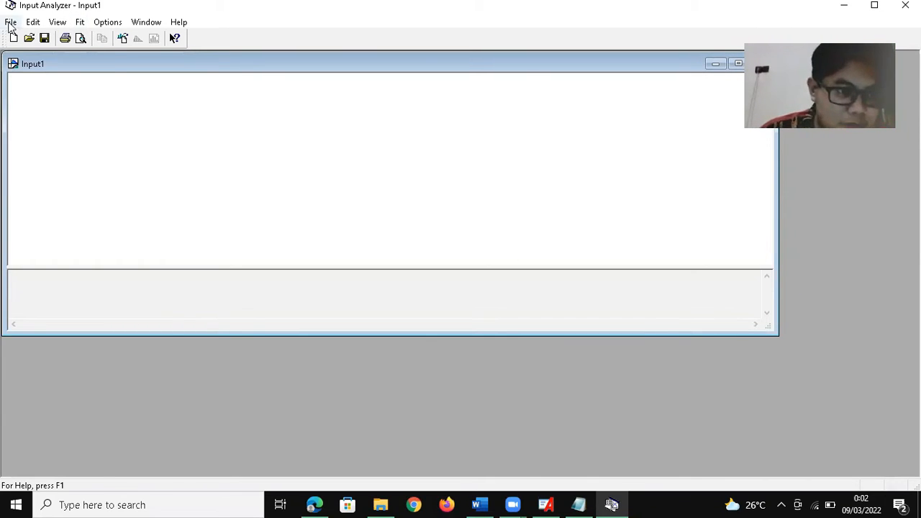
# Load the existing text data file 1 from the PT PDIP folder into the input document
pyautogui.click(10, 23)
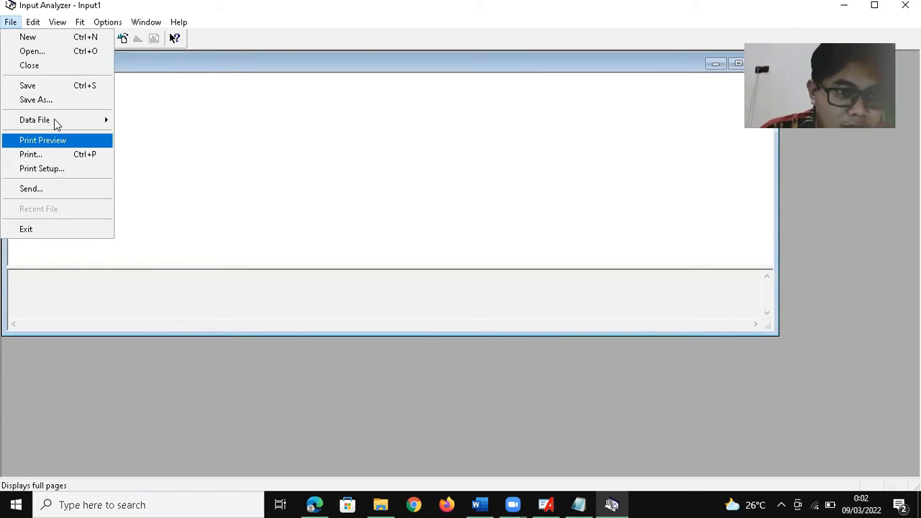
pyautogui.click(139, 122)
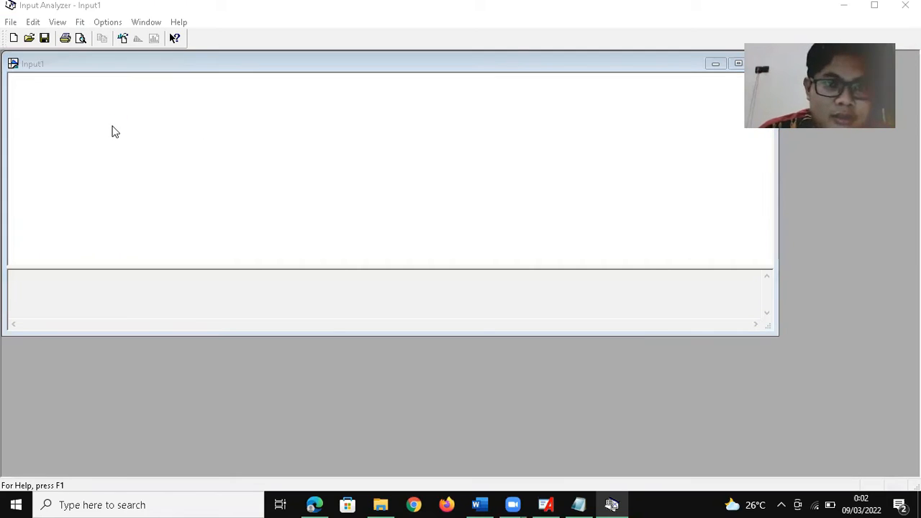
pyautogui.click(455, 371)
pyautogui.click(452, 398)
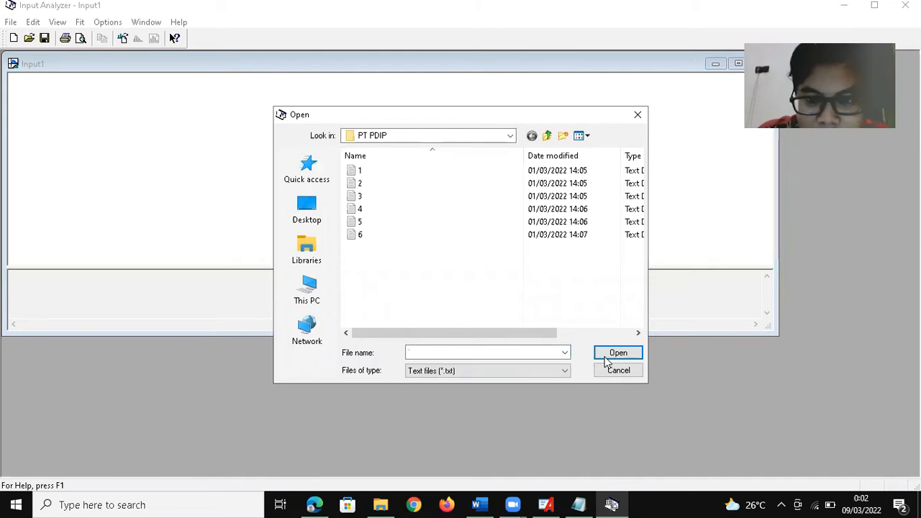
pyautogui.click(405, 177)
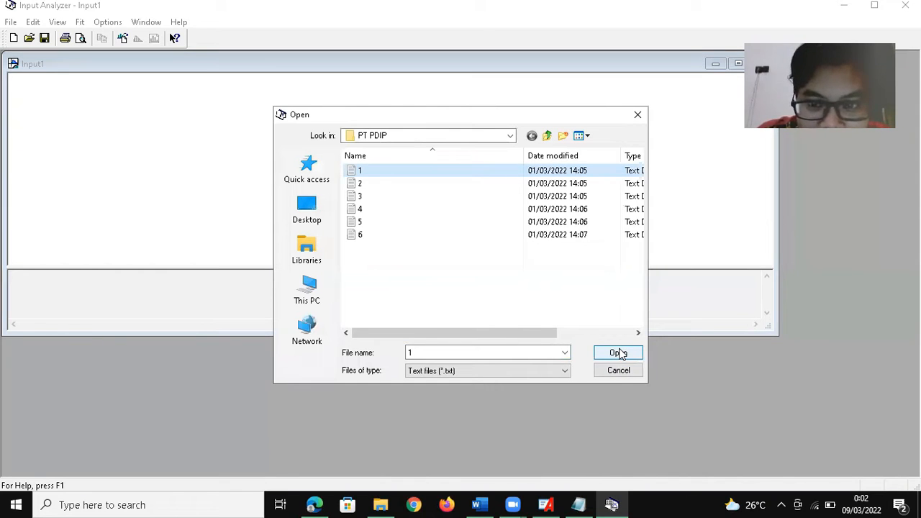
pyautogui.click(619, 353)
# Fit all distributions to the data from file 1 and copy the best-fitting distribution's expression
pyautogui.click(81, 23)
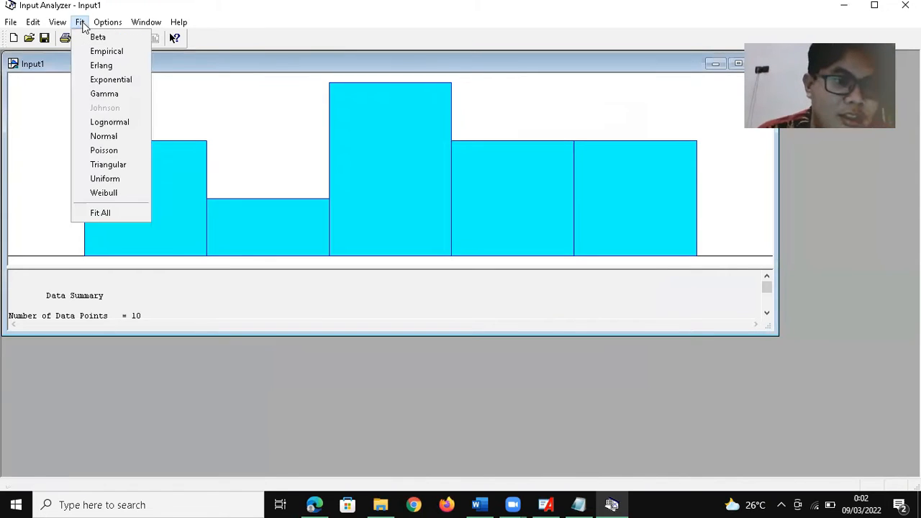
pyautogui.click(105, 214)
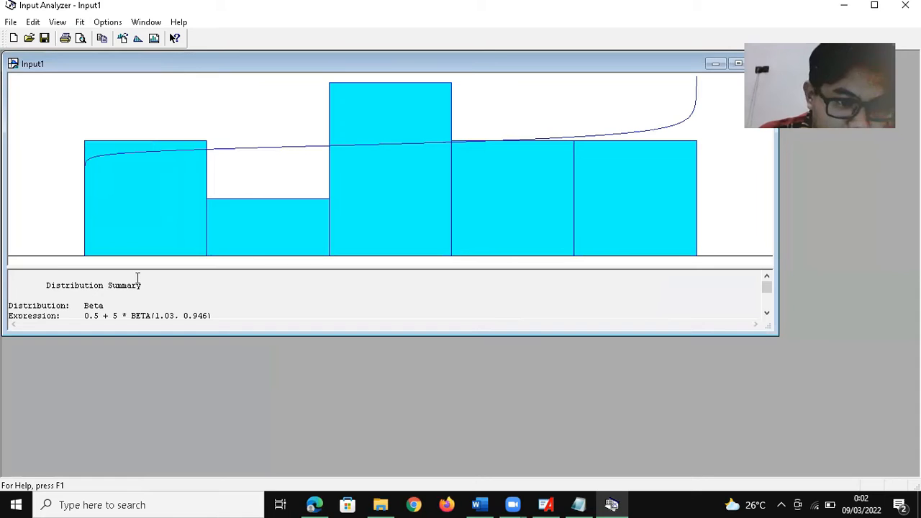
pyautogui.scroll(-1, 175, 309)
pyautogui.moveTo(213, 286); pyautogui.dragTo(83, 286)
pyautogui.hotkey('ctrl', 'c')
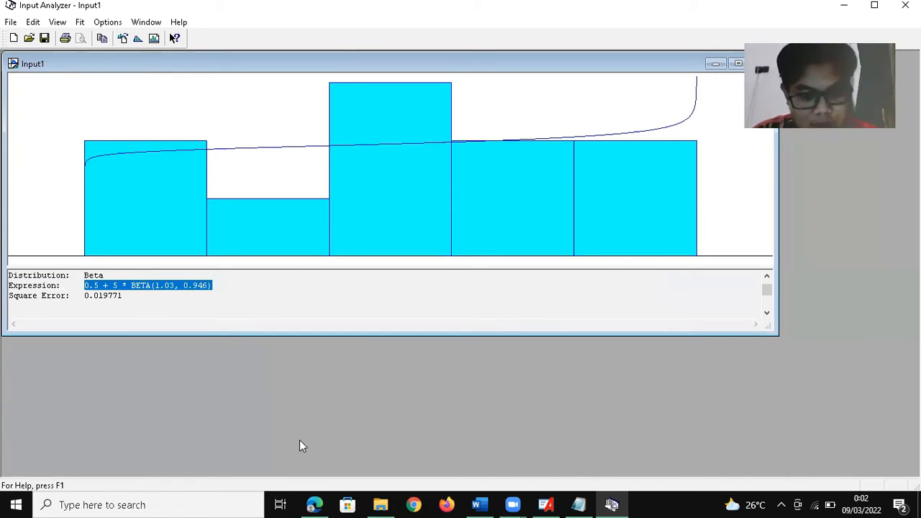
# In the Arena model, set the delay expression of "Proses pembuatan gitar" to 0.5 + 5 * BETA(1.03, 0.946) and apply it
pyautogui.hotkey('alt', 'Tab')
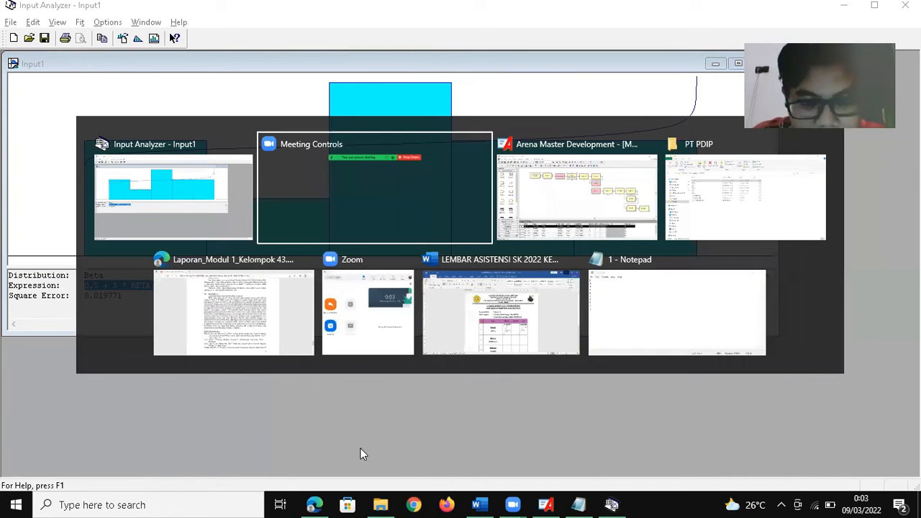
pyautogui.click(548, 504)
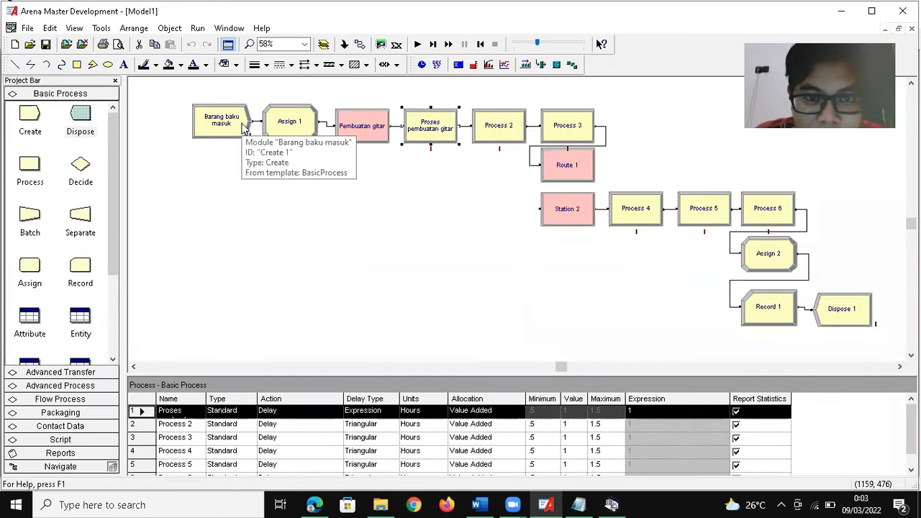
pyautogui.doubleClick(434, 128)
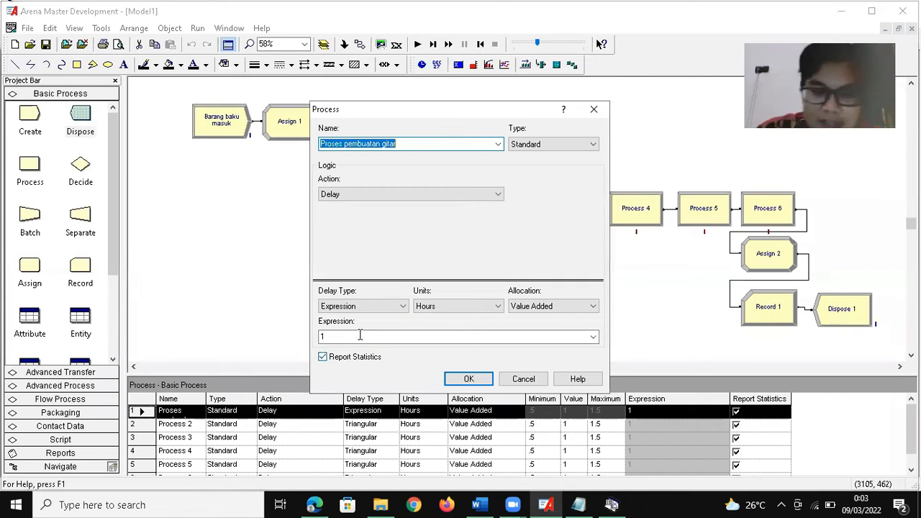
pyautogui.doubleClick(360, 335)
pyautogui.hotkey('ctrl', 'v')
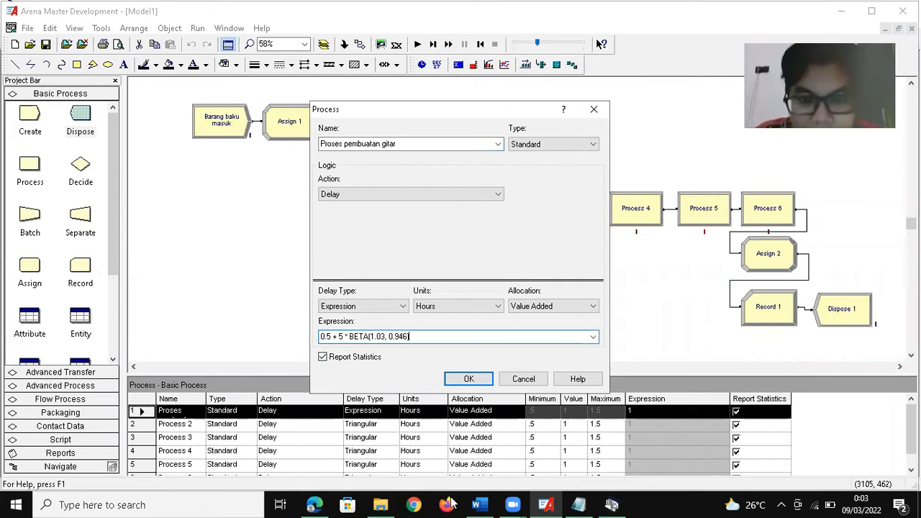
pyautogui.click(469, 379)
# Rename the Process 2 module as "Penghalusan body gitar"
pyautogui.click(479, 127)
pyautogui.doubleClick(480, 127)
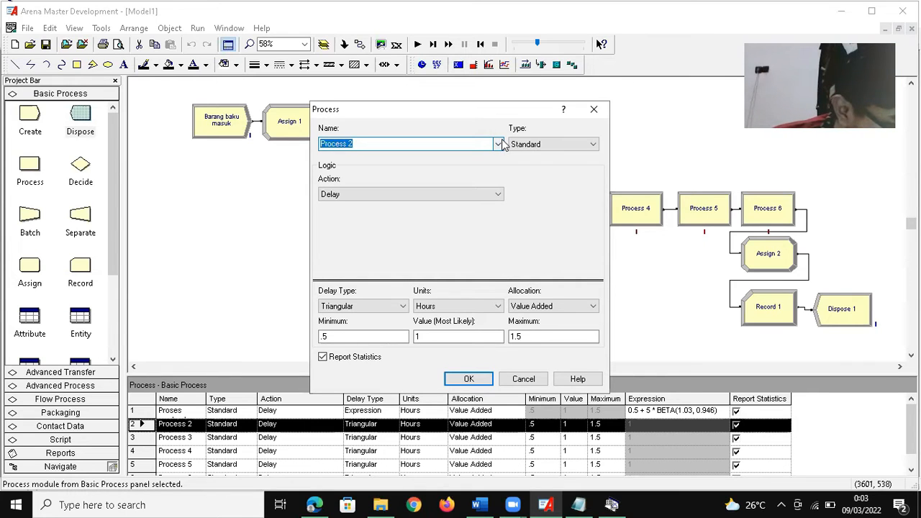
pyautogui.click(376, 142)
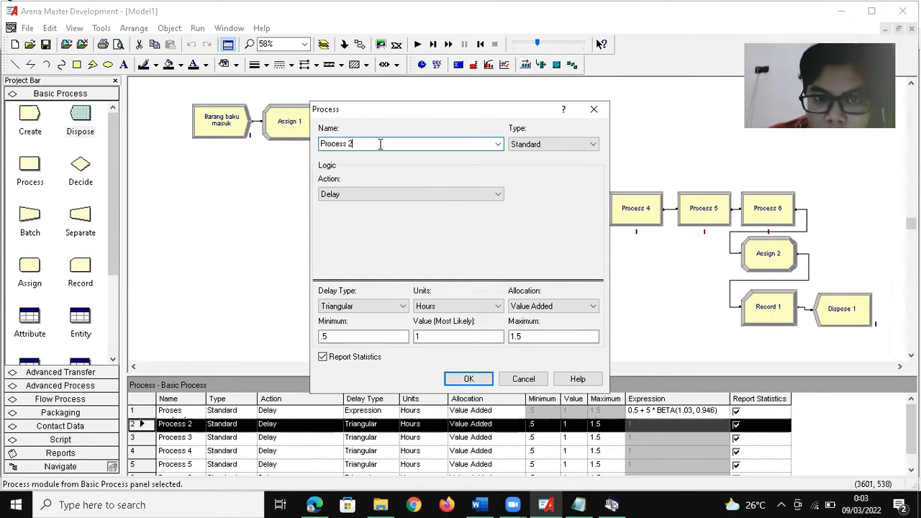
pyautogui.moveTo(345, 134); pyautogui.dragTo(314, 137)
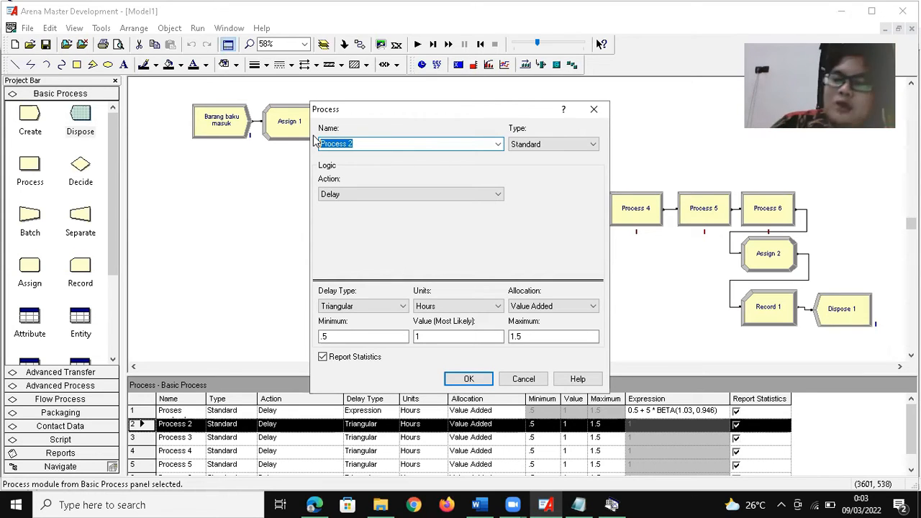
pyautogui.press('BackSpace')
pyautogui.write('p')
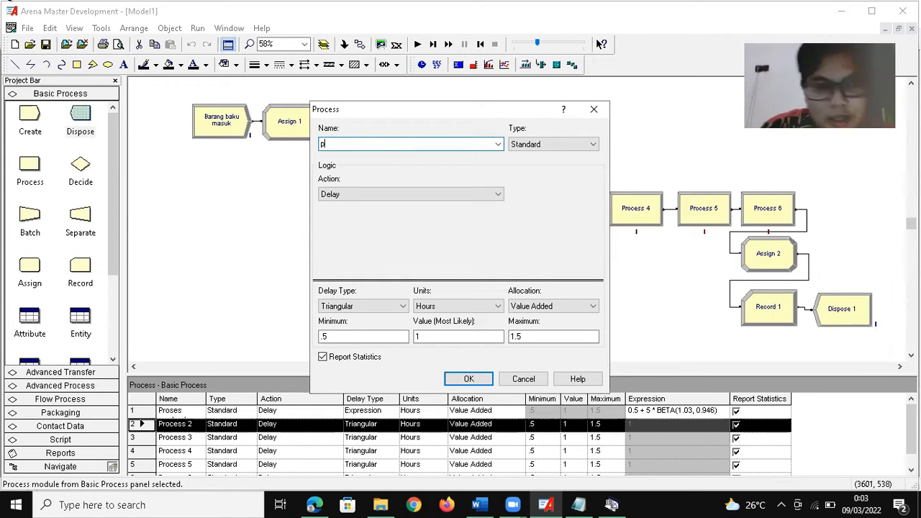
pyautogui.press('capslock')
pyautogui.press('BackSpace')
pyautogui.write('P')
pyautogui.press('capslock')
pyautogui.write('e')
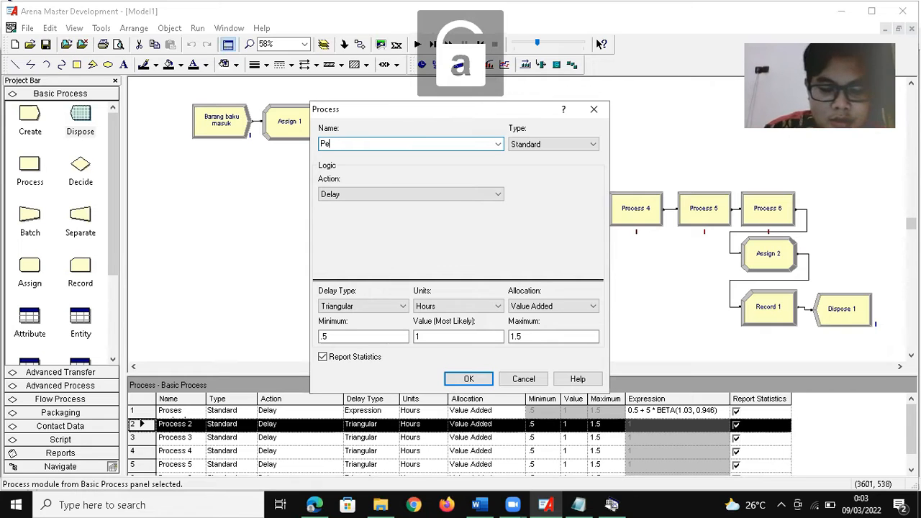
pyautogui.write('nghalusan')
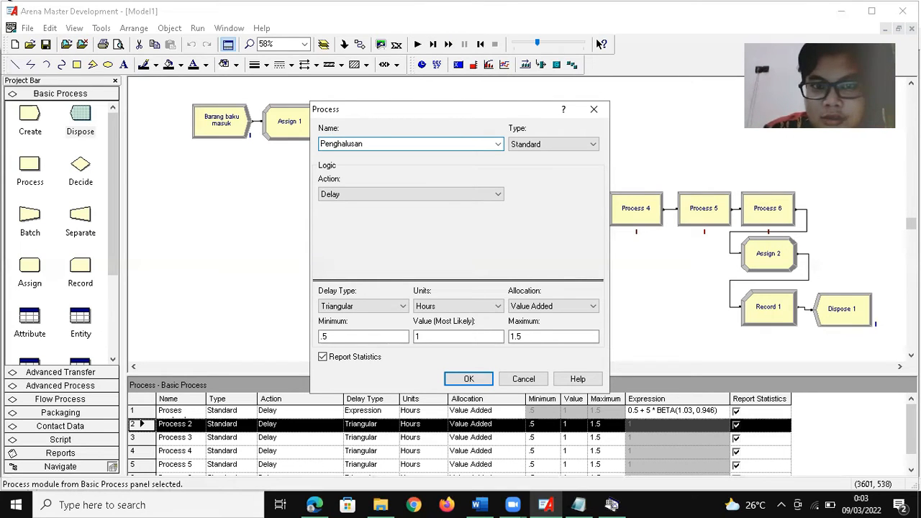
pyautogui.write(' body')
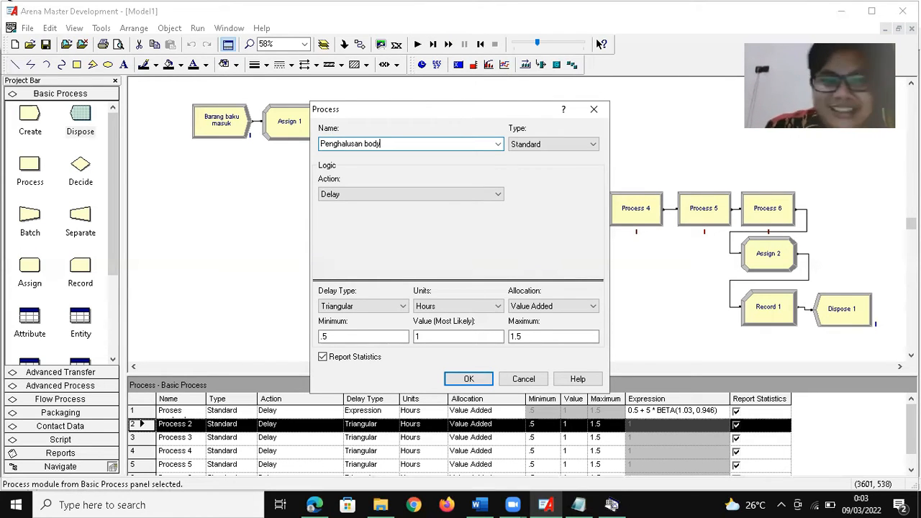
pyautogui.write(' gitar')
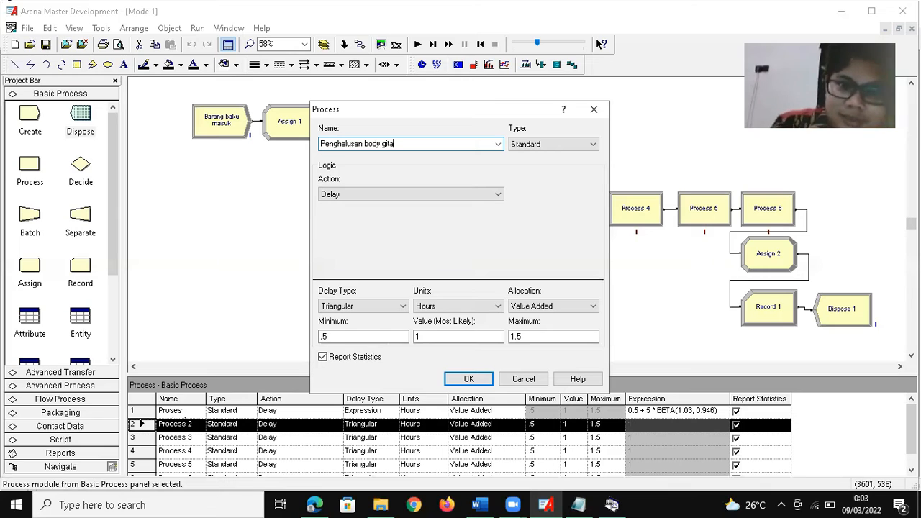
# Set the delay type of the "Penghalusan body gitar" process to Expression and apply the module's settings
pyautogui.click(386, 193)
pyautogui.click(386, 193)
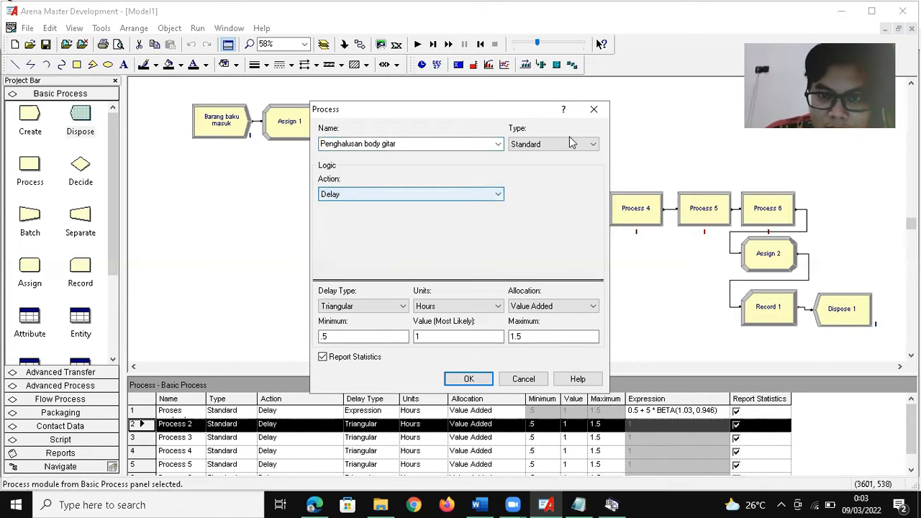
pyautogui.click(386, 306)
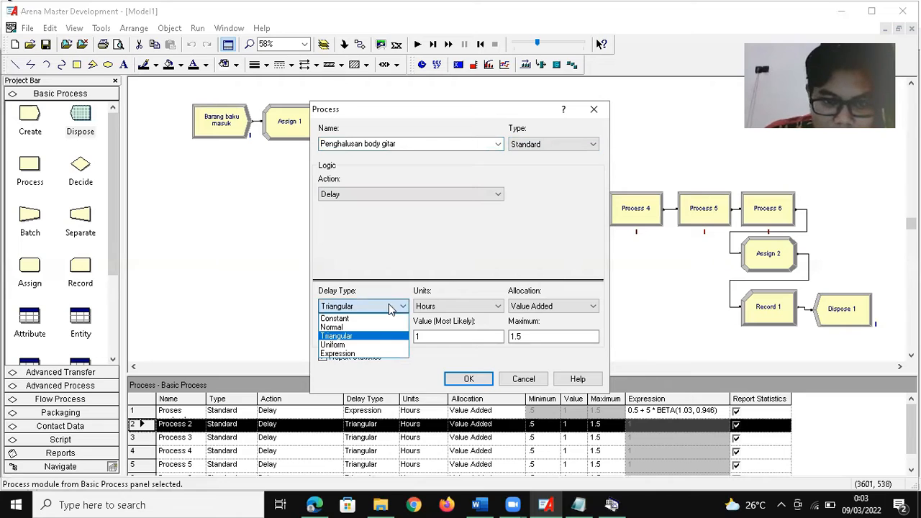
pyautogui.click(352, 355)
pyautogui.click(468, 378)
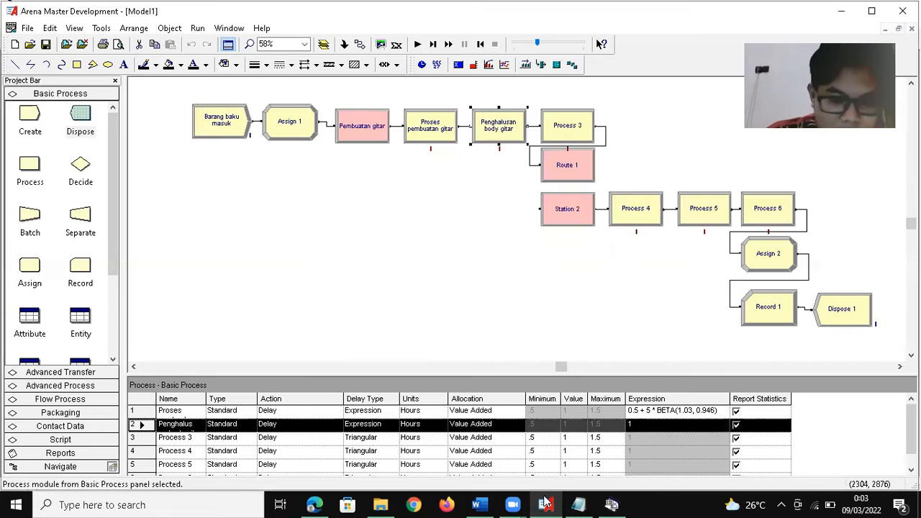
# Return to the Input Analyzer and load the existing text data file 2 from the PT PDIP folder
pyautogui.click(605, 502)
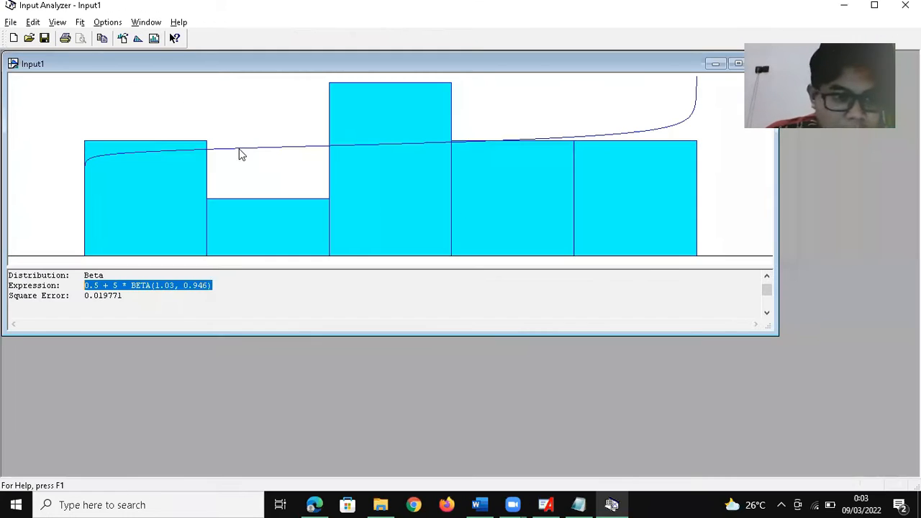
pyautogui.click(10, 21)
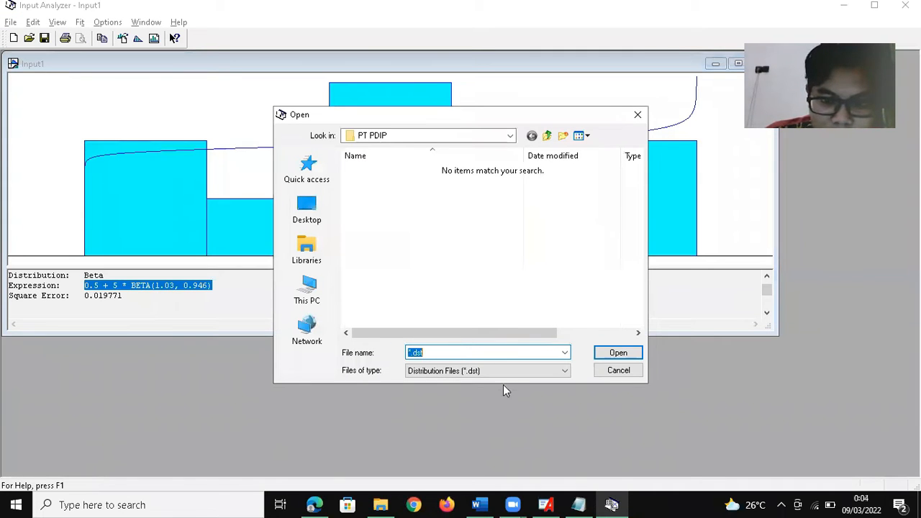
pyautogui.click(465, 371)
pyautogui.click(461, 404)
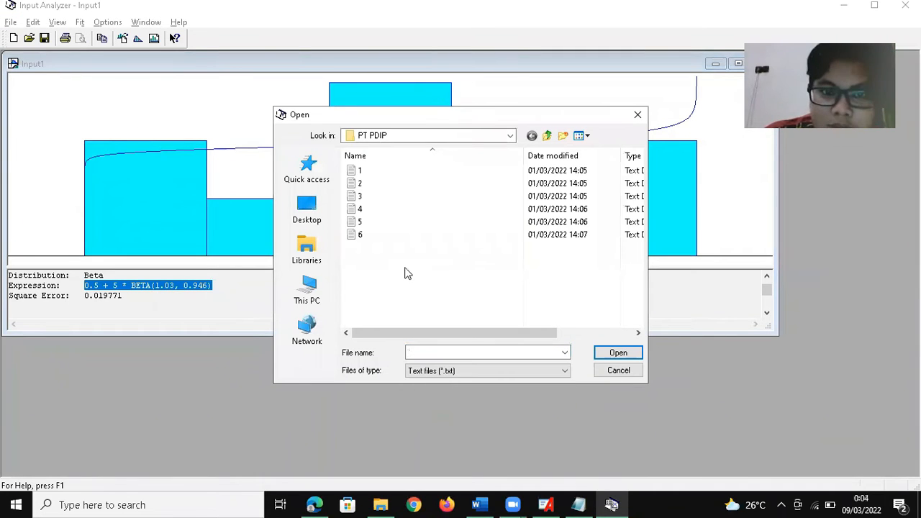
pyautogui.click(381, 185)
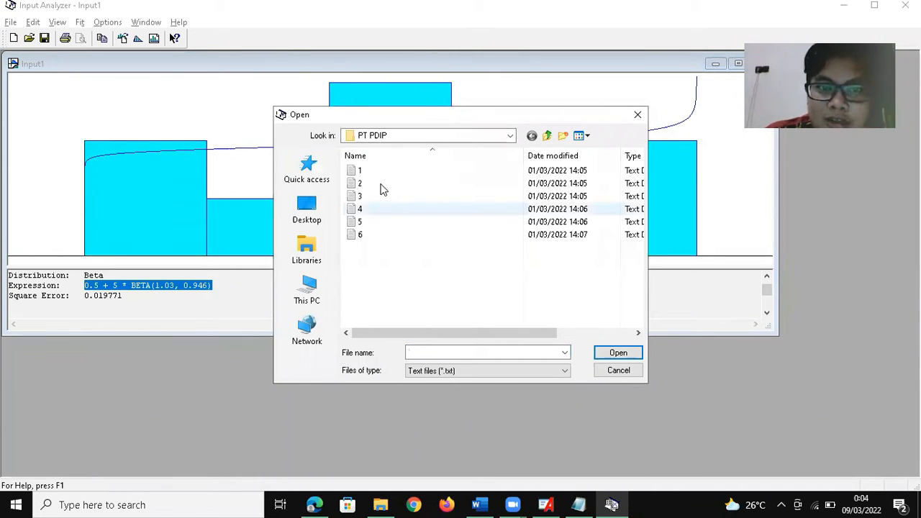
pyautogui.click(618, 354)
# Fit a triangular distribution to the data from file 2 and copy its expression
pyautogui.click(80, 23)
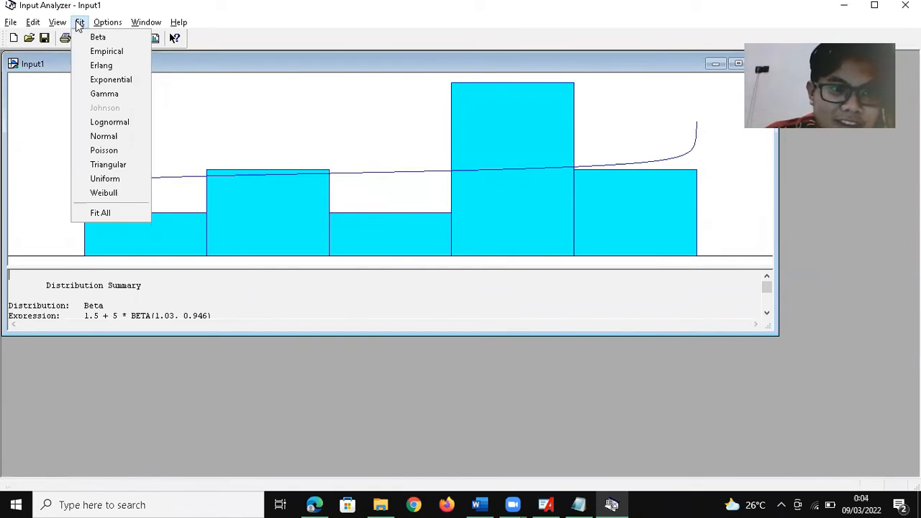
pyautogui.click(110, 170)
pyautogui.moveTo(166, 296); pyautogui.dragTo(86, 291)
pyautogui.hotkey('ctrl', 'c')
pyautogui.click(156, 286)
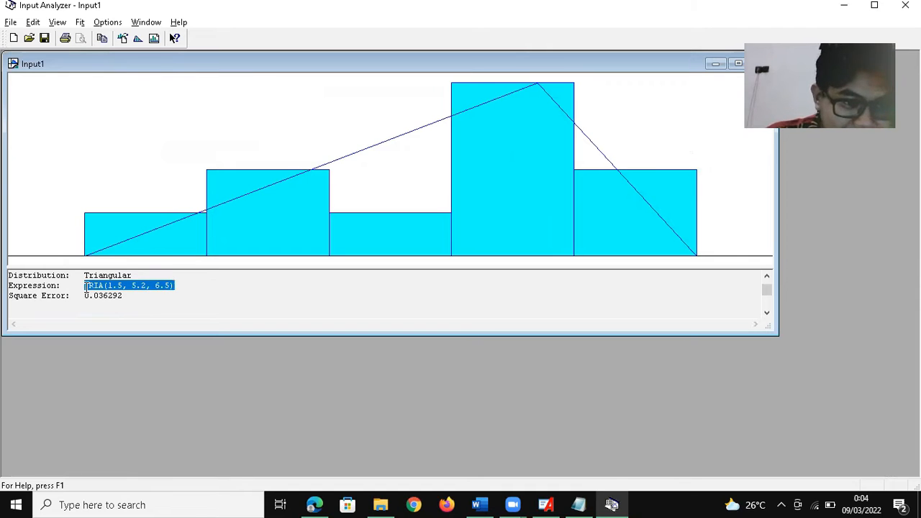
# Return to Arena and set the "Penghalusan body gitar" process delay expression to the copied TRIA(1.5, 5.2, 6.5)
pyautogui.hotkey('alt', 'Tab')
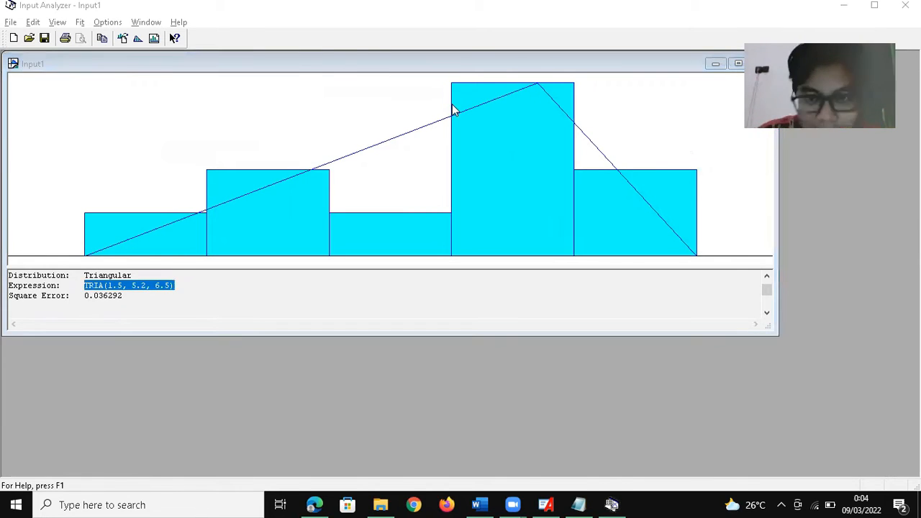
pyautogui.doubleClick(498, 123)
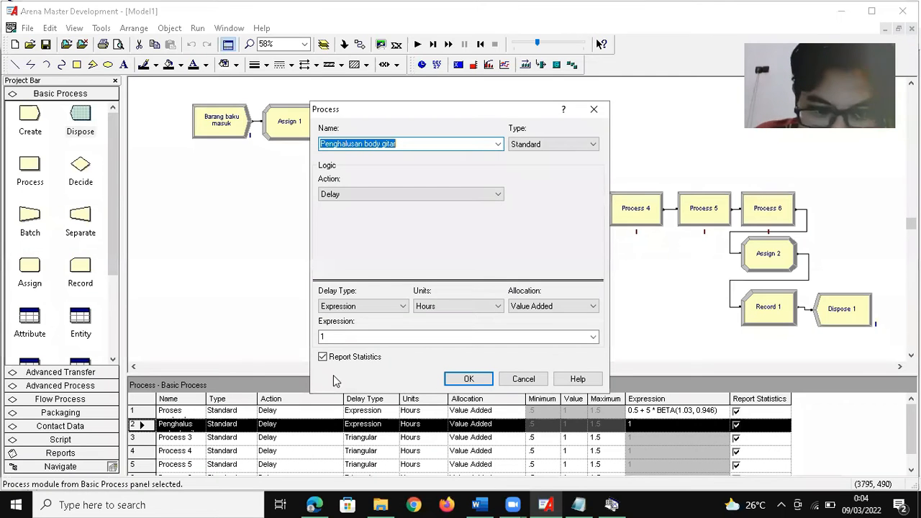
pyautogui.click(347, 337)
pyautogui.hotkey('ctrl', 'v')
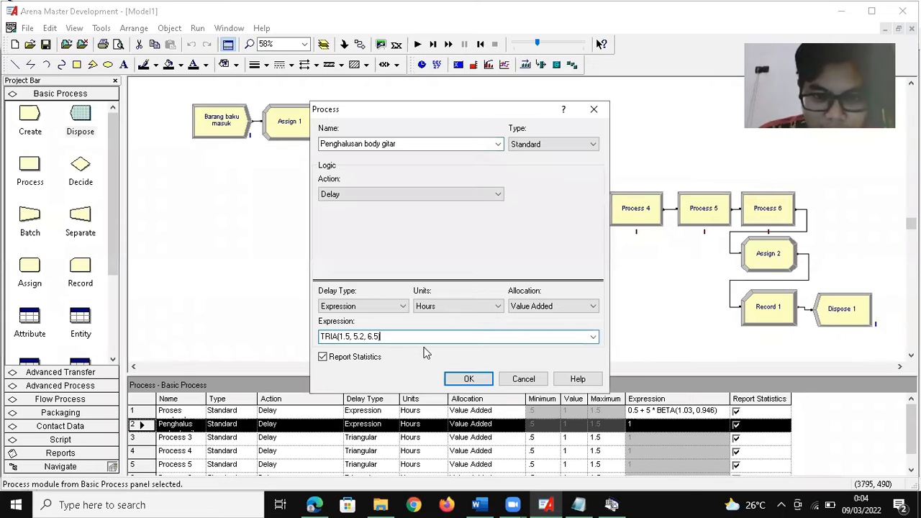
# Keep the "Penghalusan body gitar" allocation as Value Added, set its delay units to Minutes, and apply the settings
pyautogui.click(536, 306)
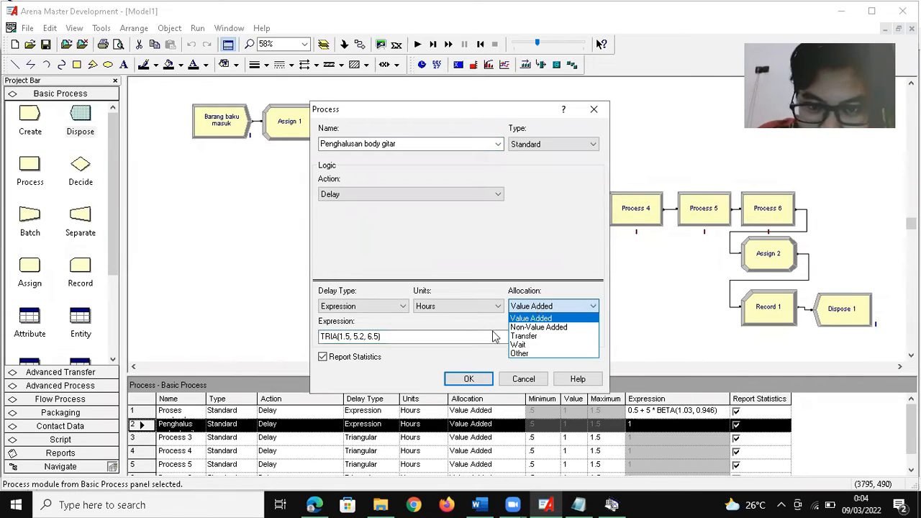
pyautogui.click(522, 316)
pyautogui.click(502, 306)
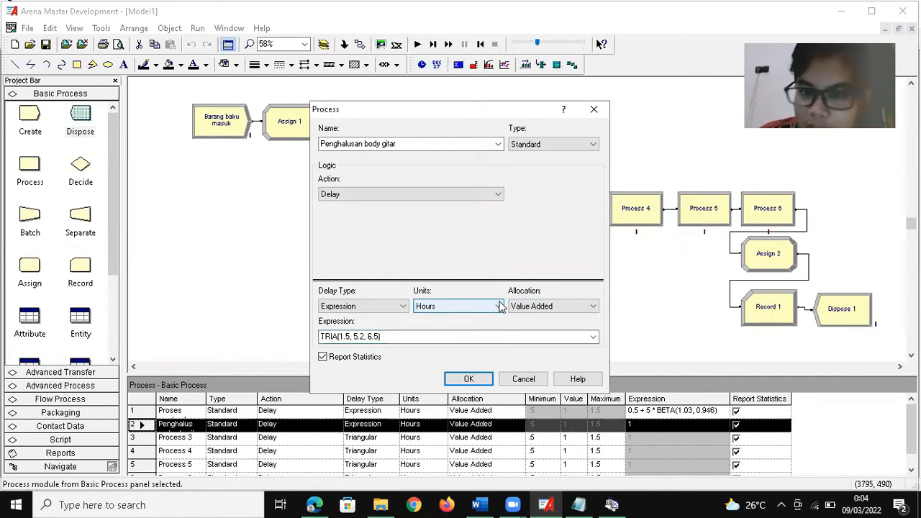
pyautogui.click(502, 306)
pyautogui.click(440, 325)
pyautogui.click(469, 379)
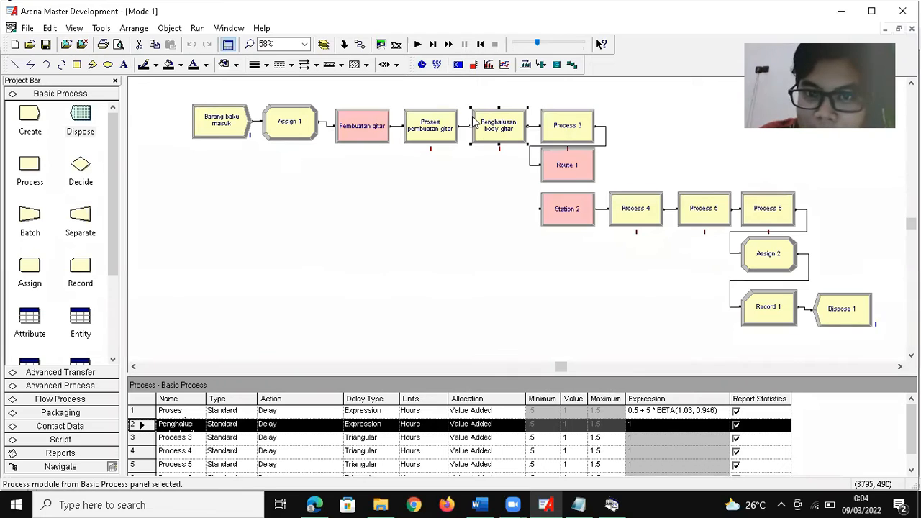
# Set the delay units of the "Proses pembuatan gitar" process to Minutes
pyautogui.click(432, 138)
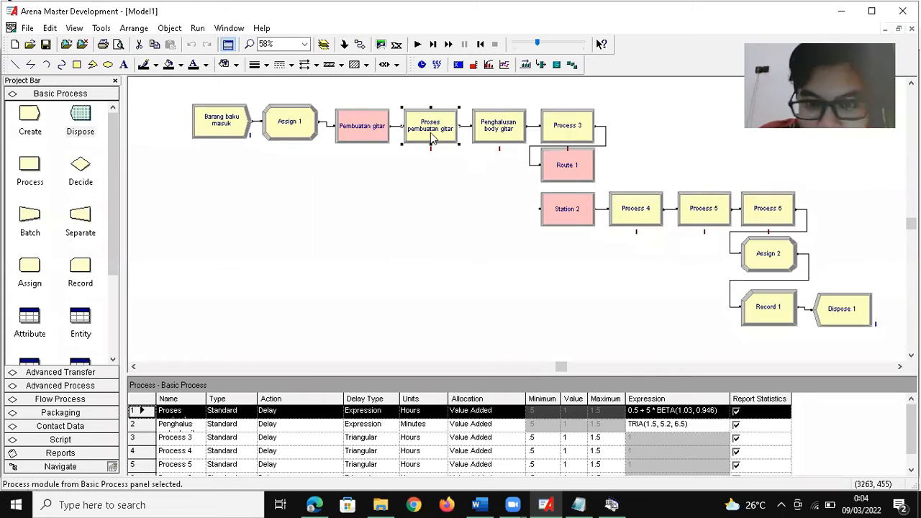
pyautogui.click(461, 306)
pyautogui.click(447, 328)
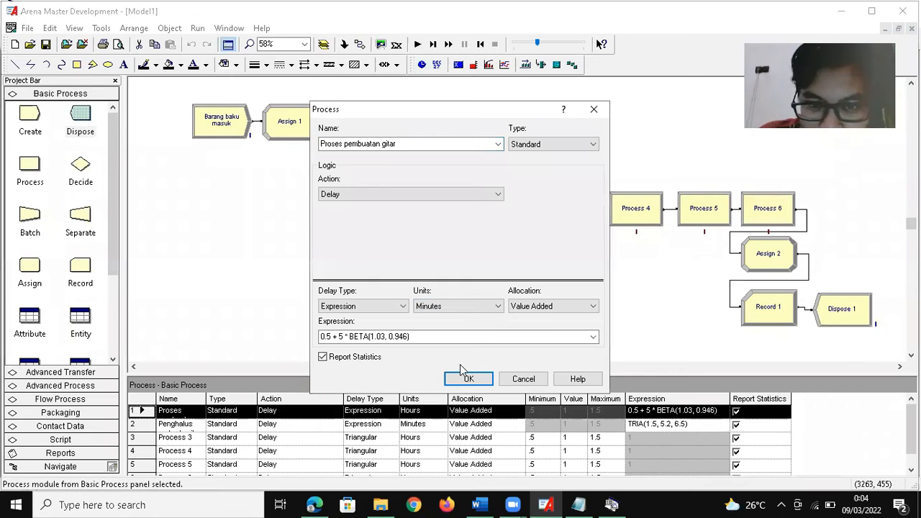
pyautogui.click(465, 376)
# Rename the Process 3 module as "Pengecekan gitar"
pyautogui.doubleClick(561, 134)
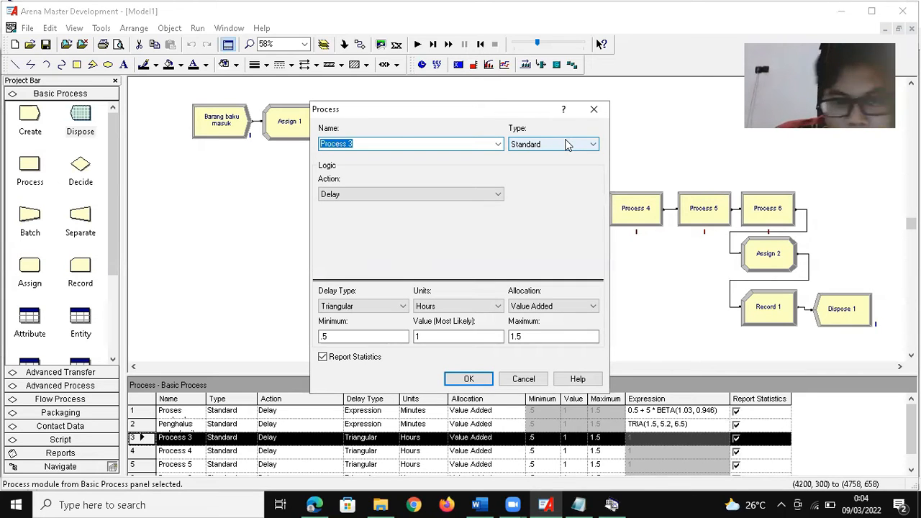
pyautogui.click(390, 144)
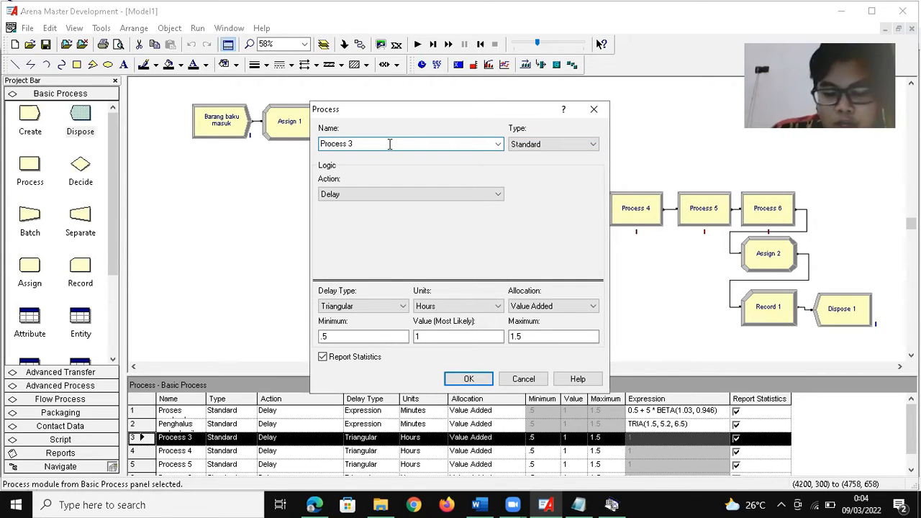
pyautogui.doubleClick(364, 144)
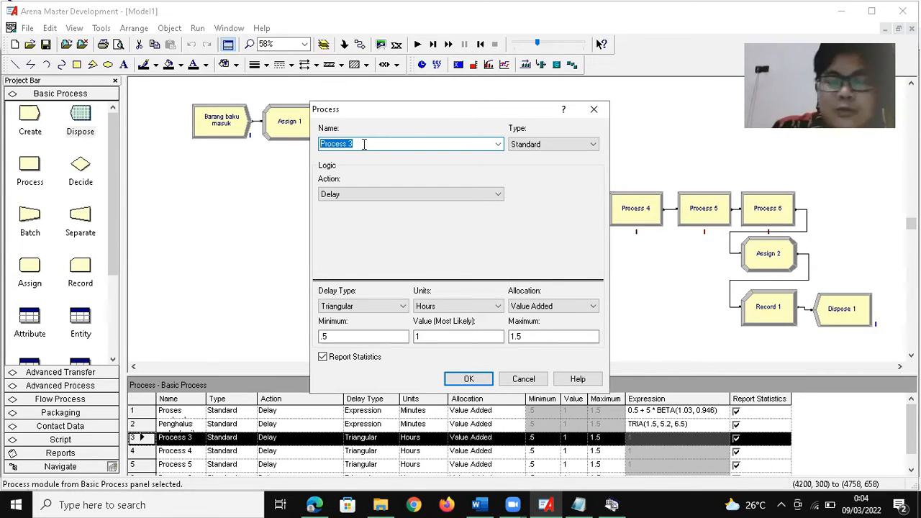
pyautogui.press('BackSpace')
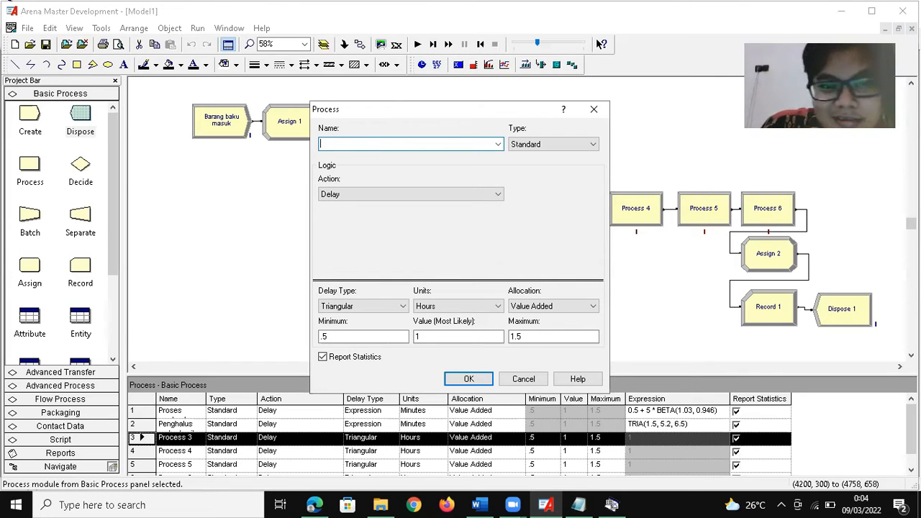
pyautogui.write('P')
pyautogui.press('capslock')
pyautogui.write('engevekan')
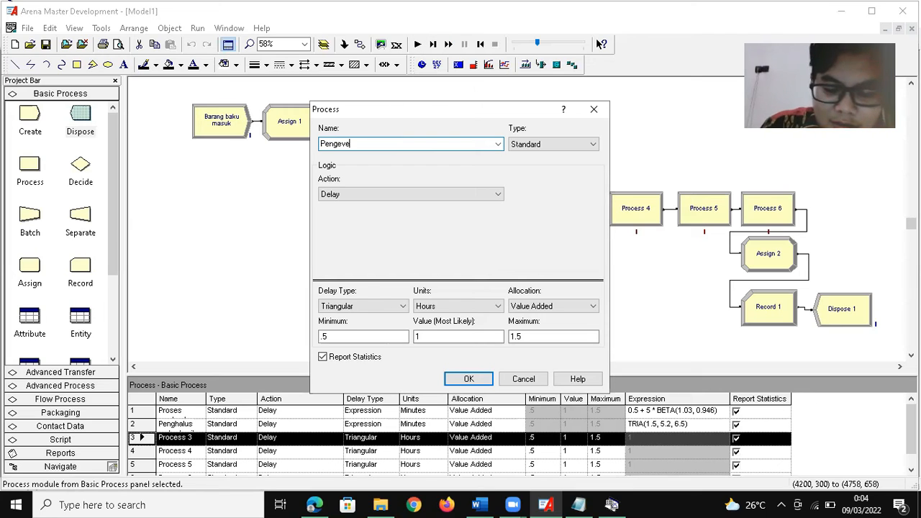
pyautogui.press('BackSpace')
pyautogui.press('BackSpace')
pyautogui.press('BackSpace')
pyautogui.press('BackSpace')
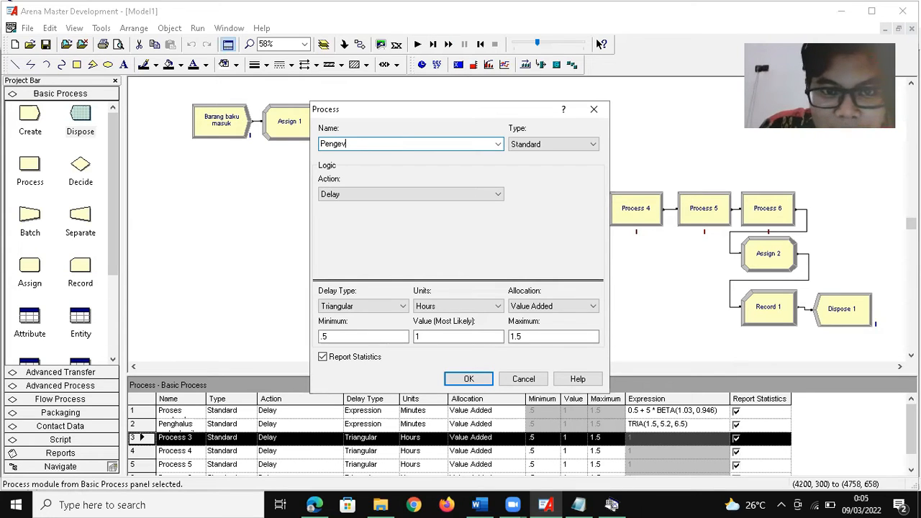
pyautogui.write('ekan ')
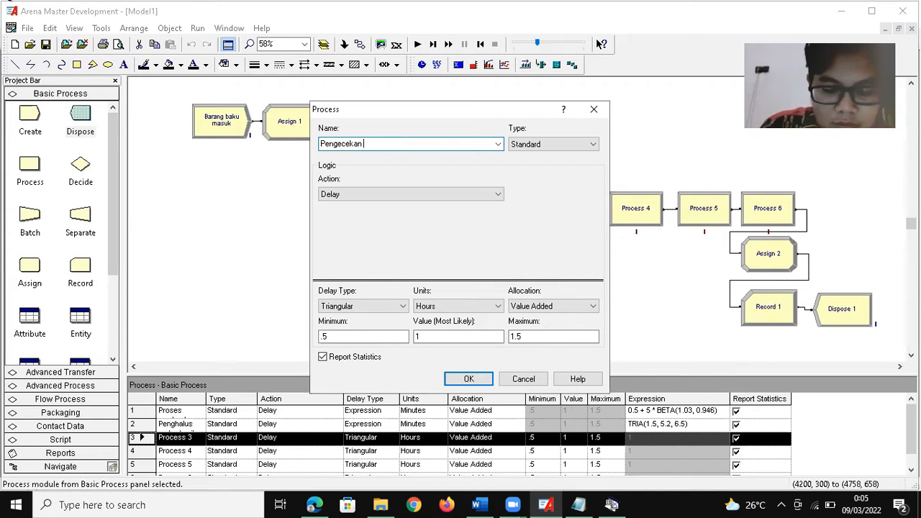
pyautogui.write('gitar')
# Set the "Pengecekan gitar" process to Minutes with delay type Expression and apply the settings
pyautogui.click(465, 306)
pyautogui.click(473, 302)
pyautogui.click(465, 305)
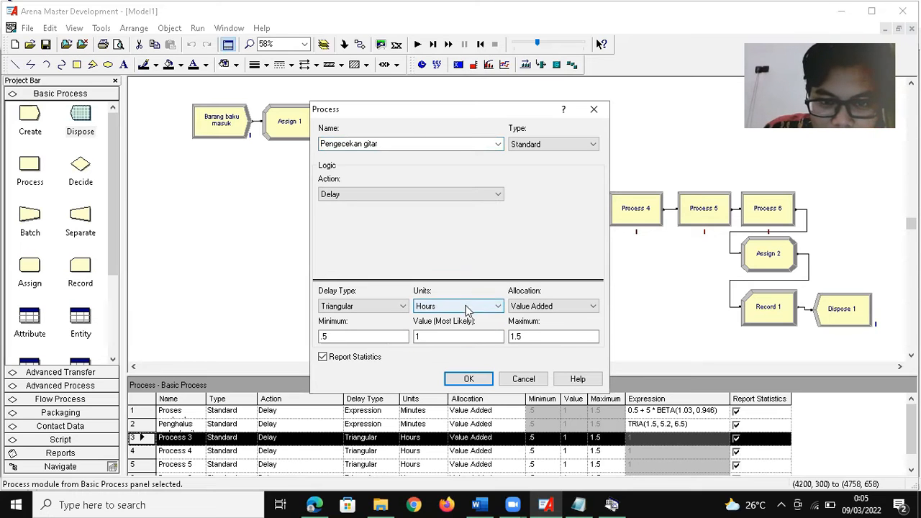
pyautogui.click(466, 329)
pyautogui.click(399, 307)
pyautogui.click(367, 354)
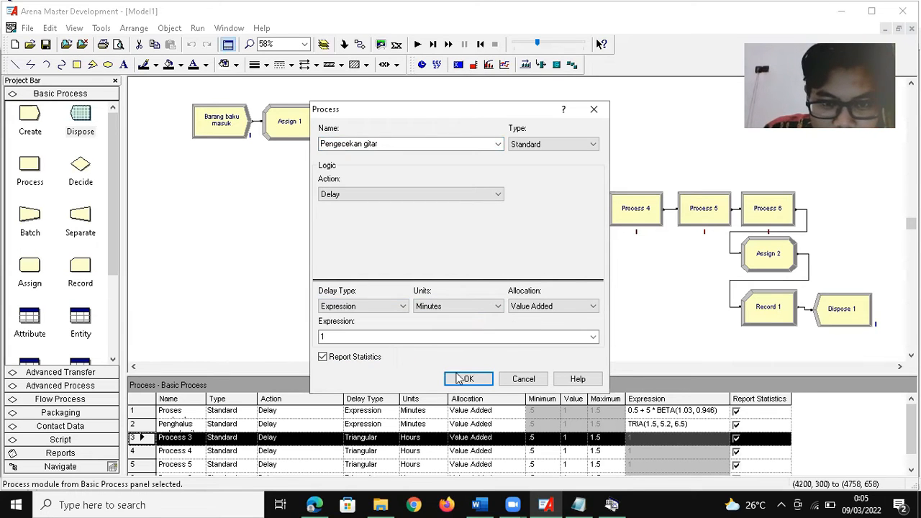
pyautogui.click(469, 379)
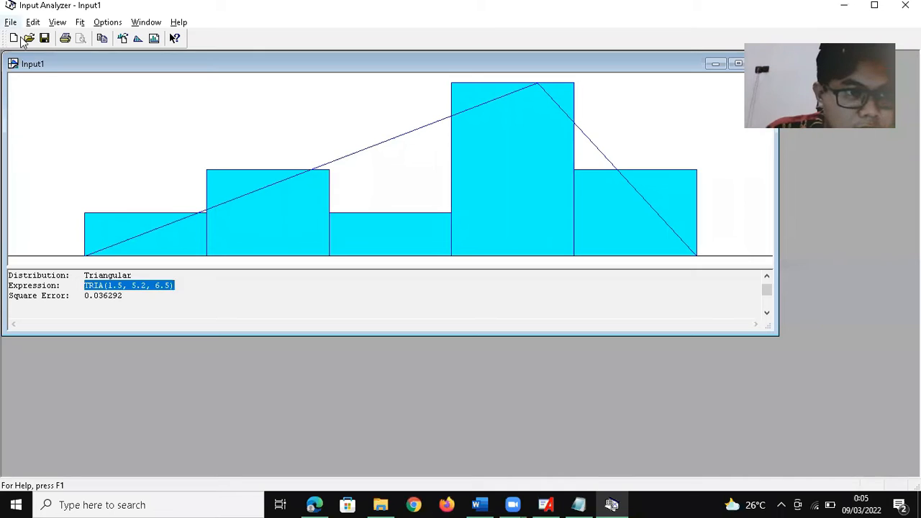
# In the Input Analyzer, create a new input document and load the existing text data file 3 from the PT PDIP folder
pyautogui.click(13, 38)
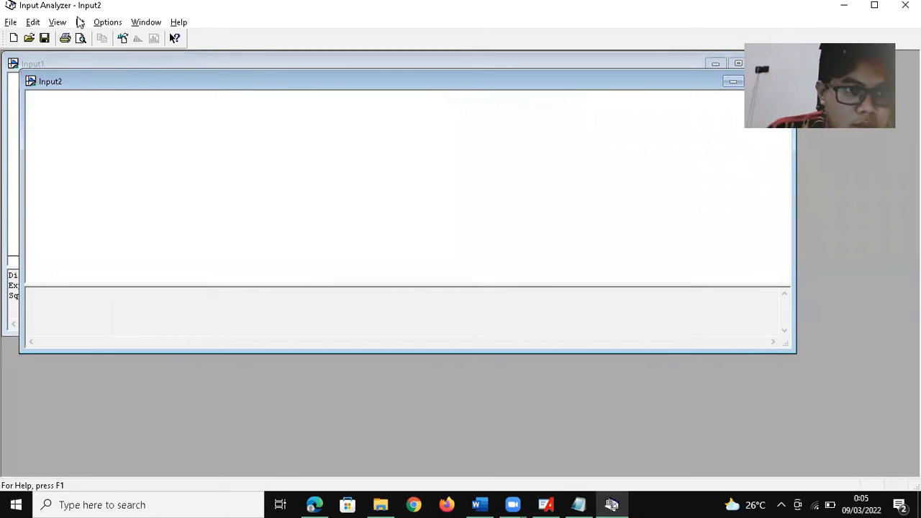
pyautogui.click(11, 22)
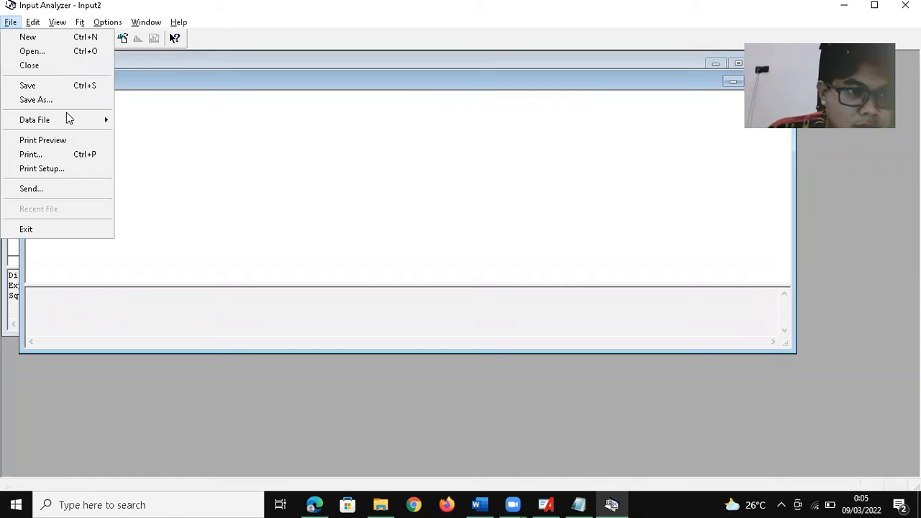
pyautogui.moveTo(65, 119)
pyautogui.click(157, 128)
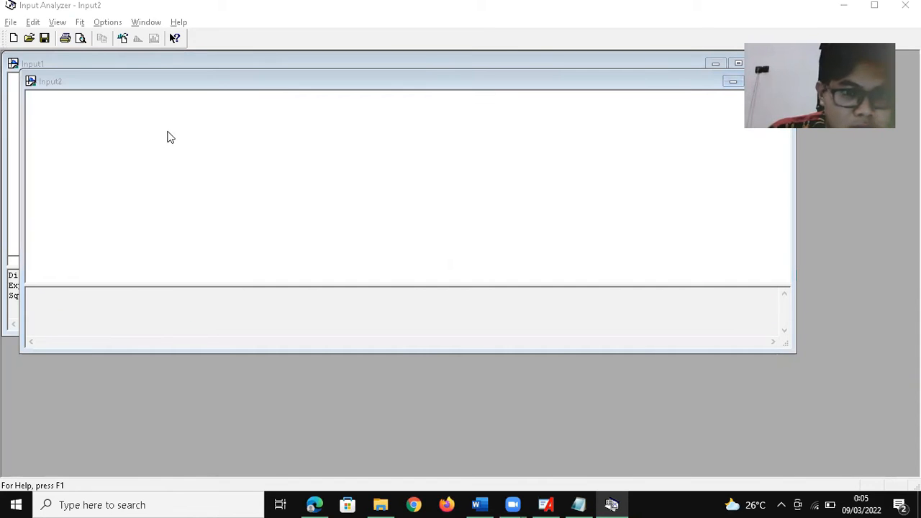
pyautogui.click(432, 371)
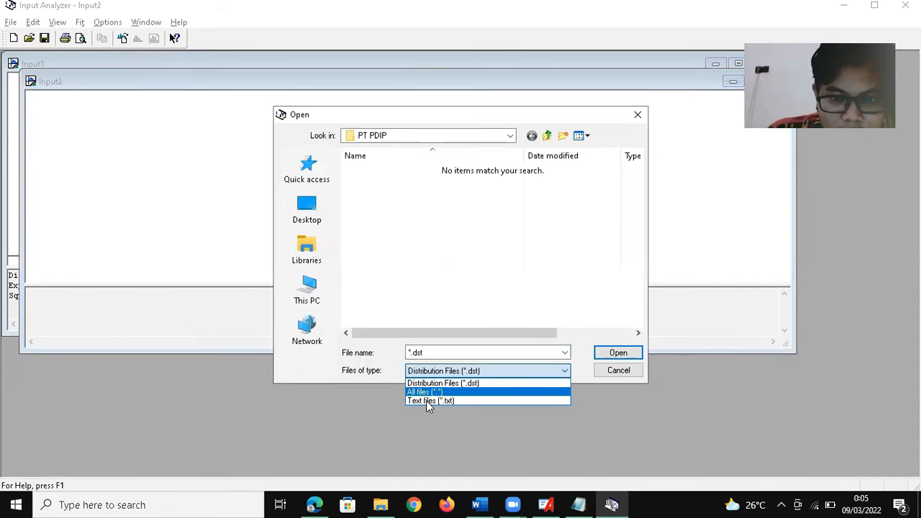
pyautogui.click(364, 193)
pyautogui.click(619, 353)
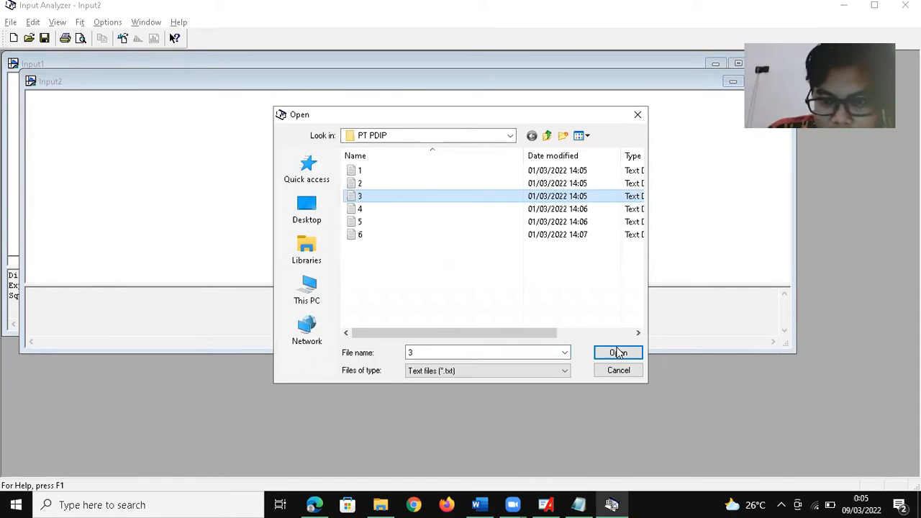
# Run Fit All on the data from file 3 and copy the resulting expression 0.5 + 8 * BETA(1.06, 0.928)
pyautogui.click(80, 23)
pyautogui.click(141, 216)
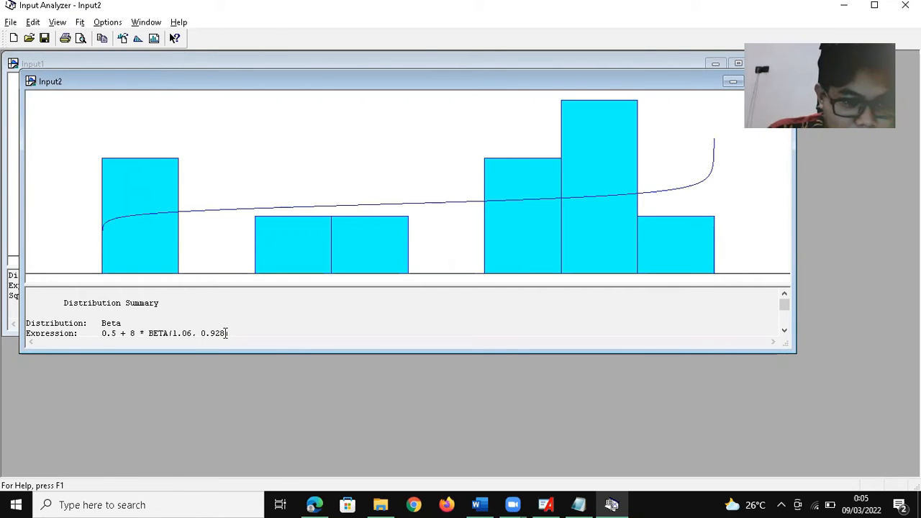
pyautogui.scroll(-1, 231, 313)
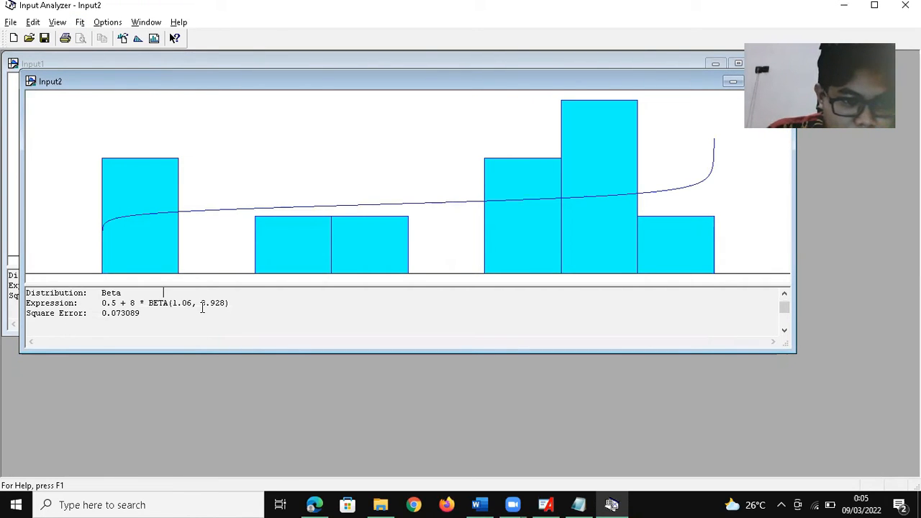
pyautogui.moveTo(169, 303); pyautogui.dragTo(224, 314)
pyautogui.click(169, 303)
pyautogui.hotkey('ctrl', 'a')
pyautogui.moveTo(101, 303); pyautogui.dragTo(140, 303)
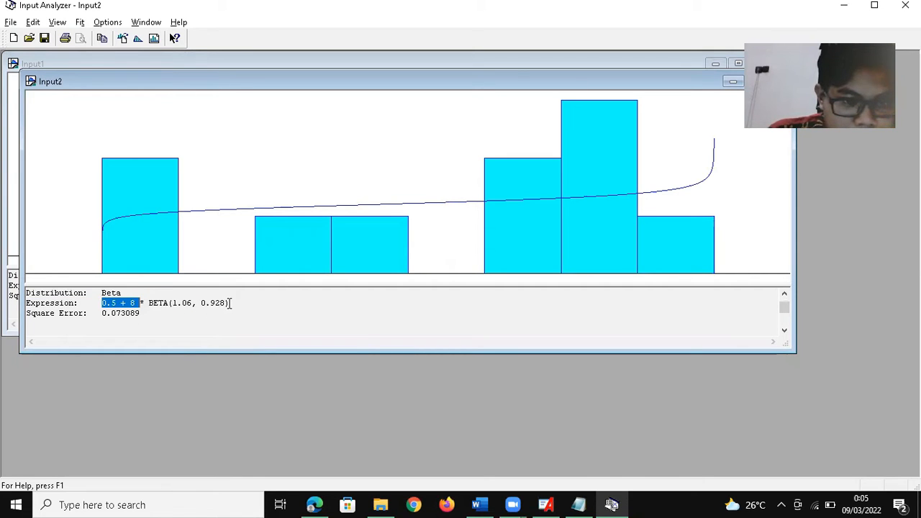
pyautogui.moveTo(229, 303); pyautogui.dragTo(230, 303)
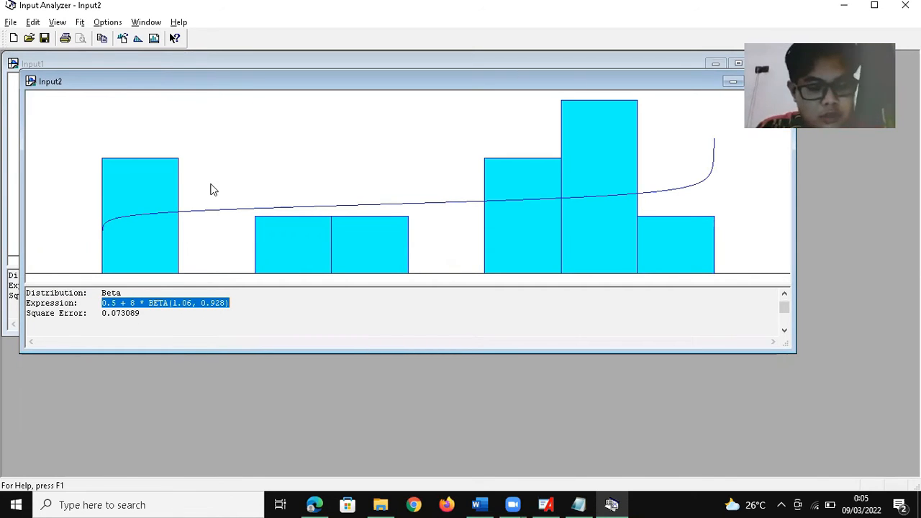
# Return to Arena and set the "Pengecekan gitar" process delay expression to the copied 0.5 + 8 * BETA(1.06, 0.928)
pyautogui.hotkey('alt', 'Tab')
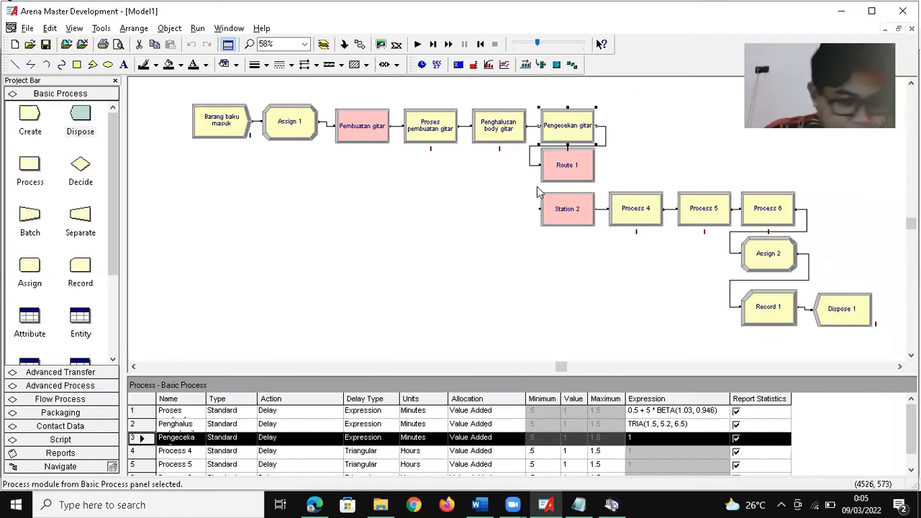
pyautogui.doubleClick(570, 137)
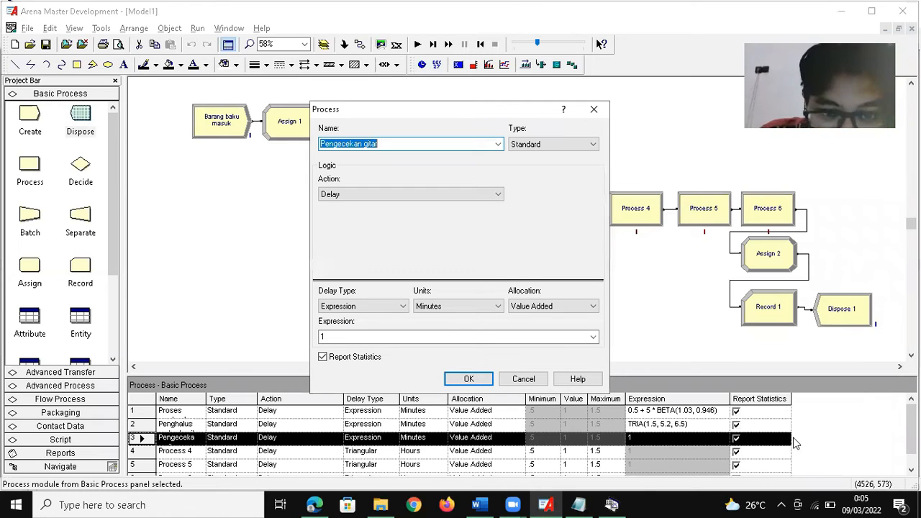
pyautogui.click(344, 336)
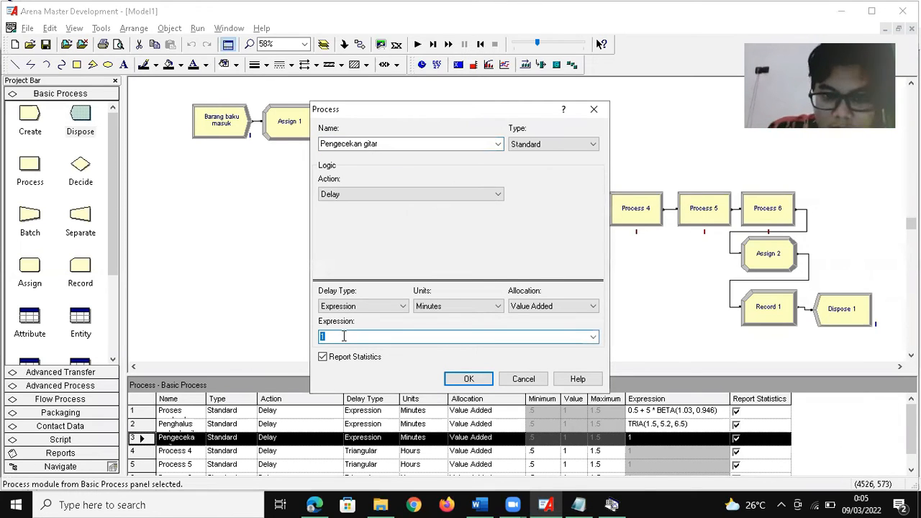
pyautogui.press('BackSpace')
pyautogui.hotkey('ctrl', 'v')
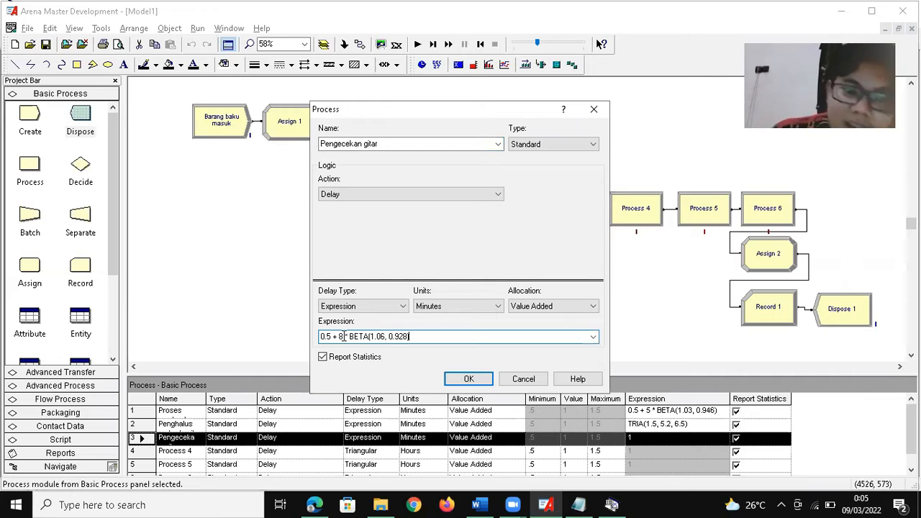
pyautogui.click(469, 379)
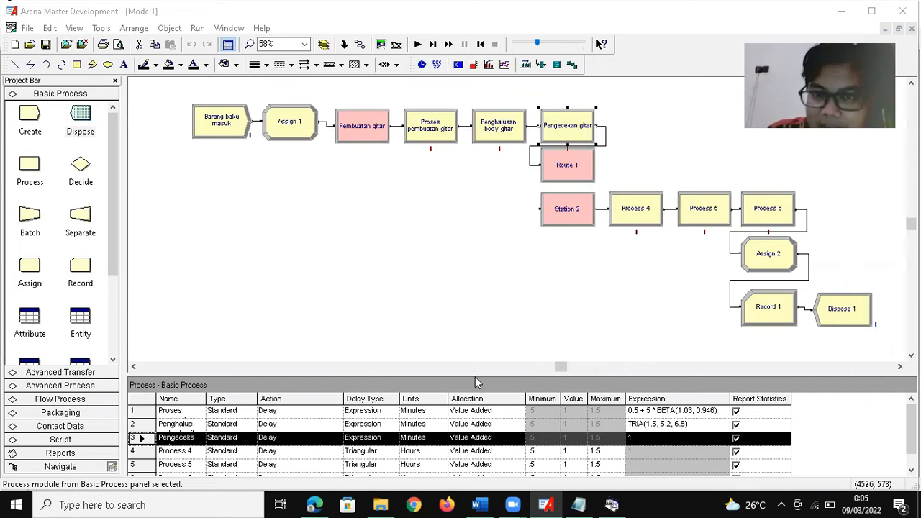
# Rename the Route 1 module "Menuju stasiun 2" and set its destination station name to Station 2
pyautogui.click(566, 167)
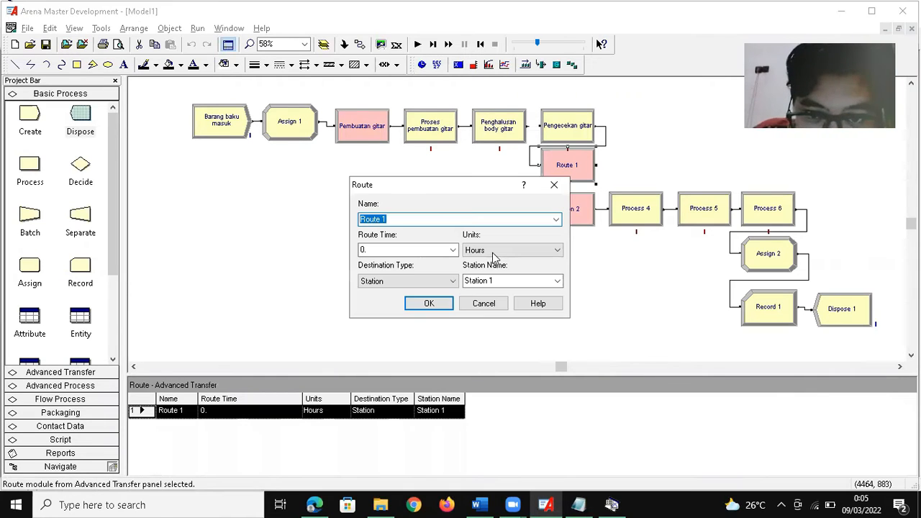
pyautogui.click(450, 219)
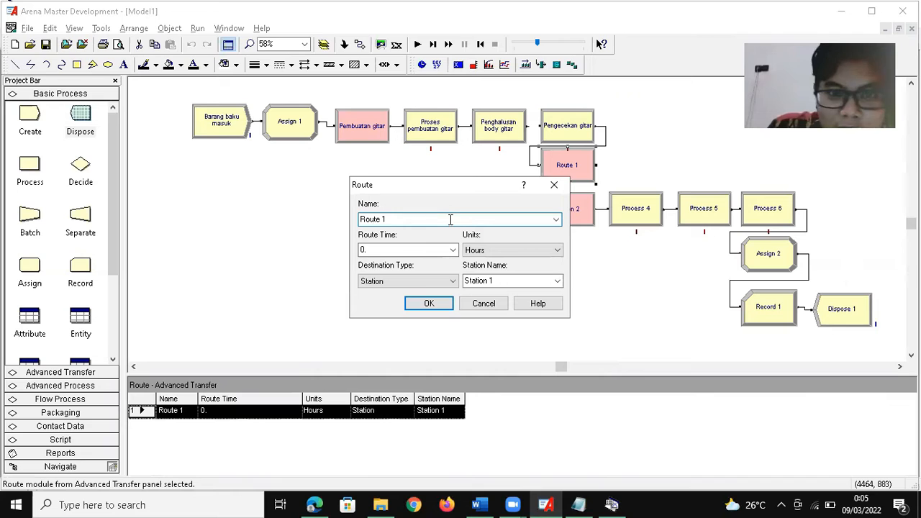
pyautogui.press('BackSpace')
pyautogui.press('BackSpace')
pyautogui.press('BackSpace')
pyautogui.press('BackSpace')
pyautogui.press('BackSpace')
pyautogui.press('BackSpace')
pyautogui.press('BackSpace')
pyautogui.write('M')
pyautogui.press('capslock')
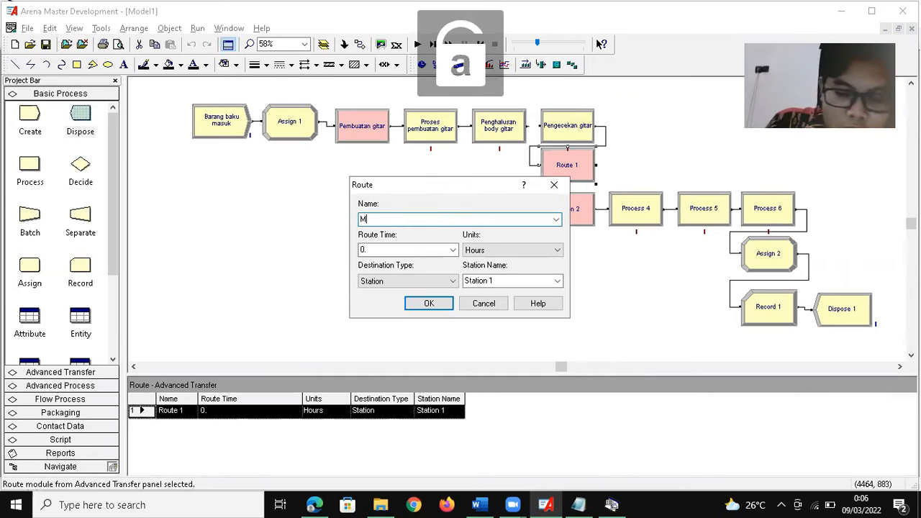
pyautogui.write('enuju s')
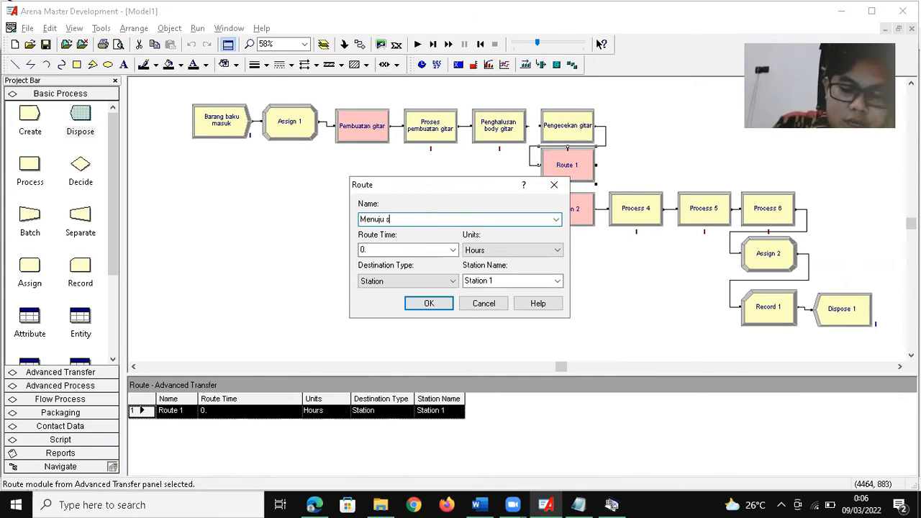
pyautogui.write('tasi')
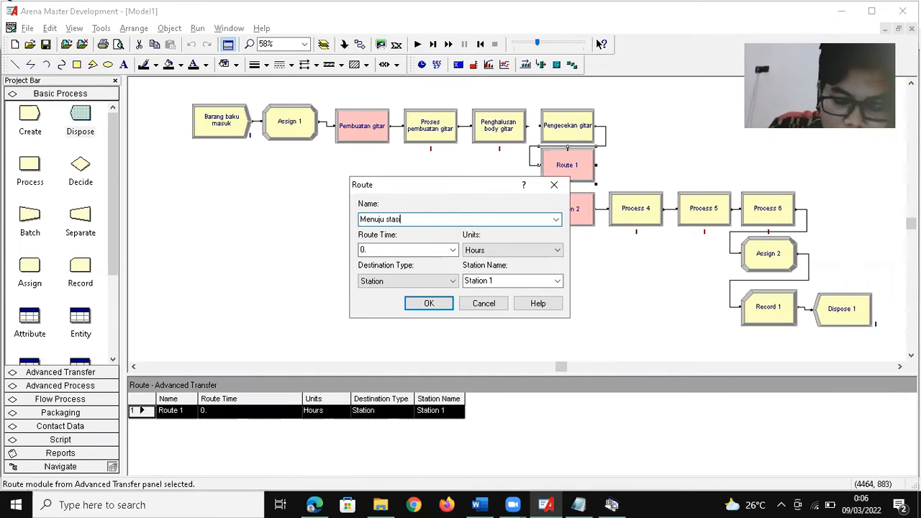
pyautogui.write('un 2')
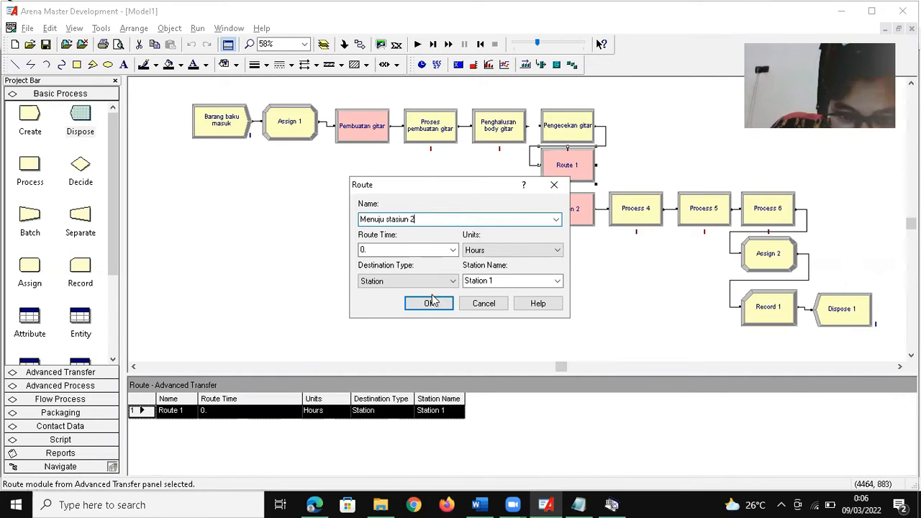
pyautogui.click(558, 282)
pyautogui.click(534, 301)
pyautogui.click(424, 310)
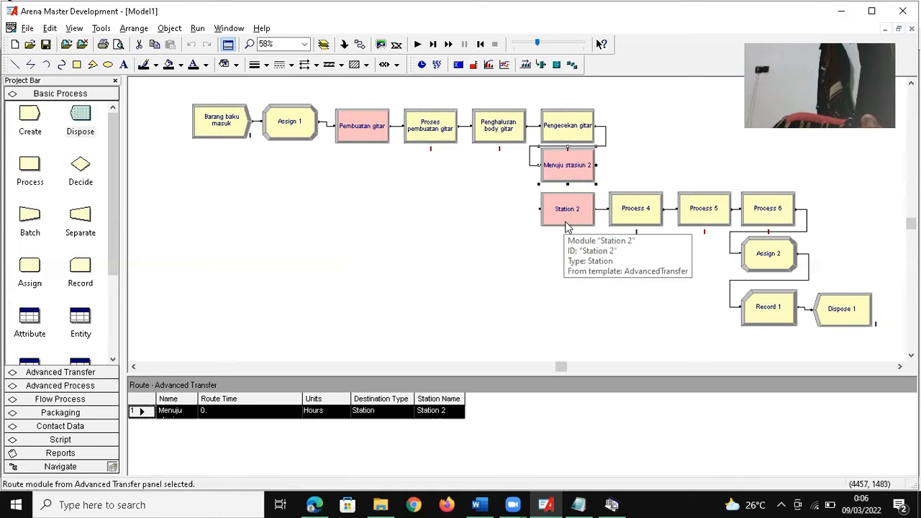
# Set the route time of the "Menuju stasiun 2" module to 1 and apply the change
pyautogui.doubleClick(560, 166)
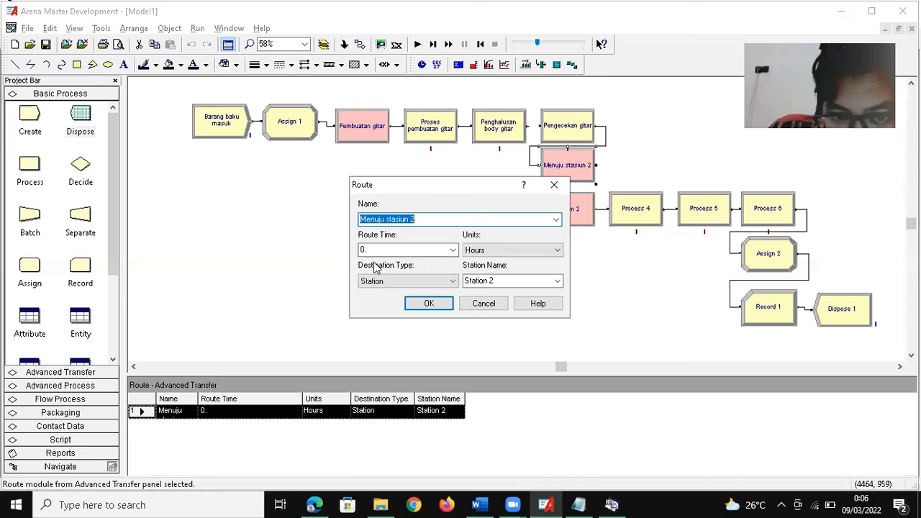
pyautogui.doubleClick(396, 250)
pyautogui.write('1')
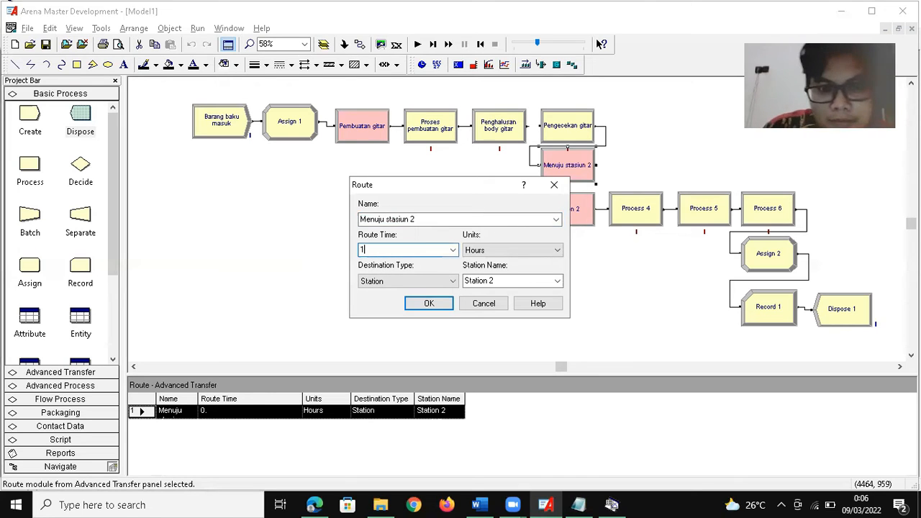
pyautogui.click(428, 304)
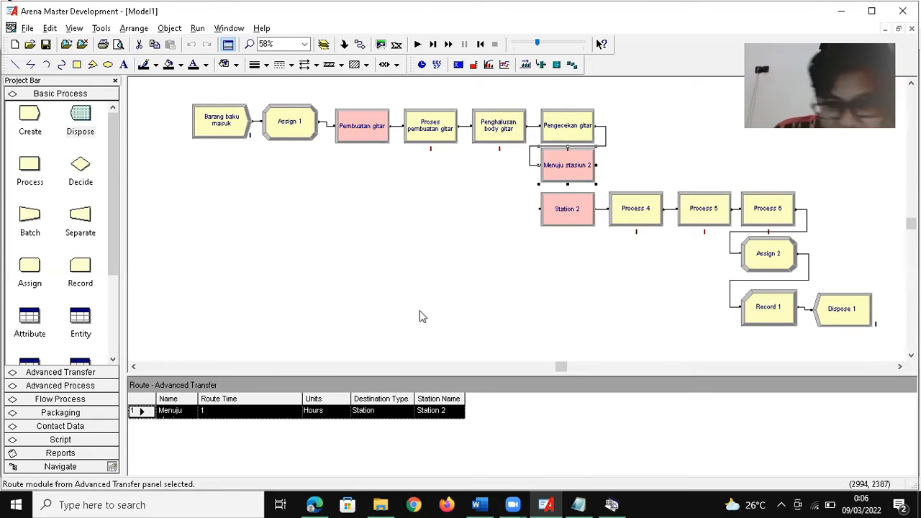
# Rename the Station 2 module "Stasiun Packing" and apply the change
pyautogui.doubleClick(557, 218)
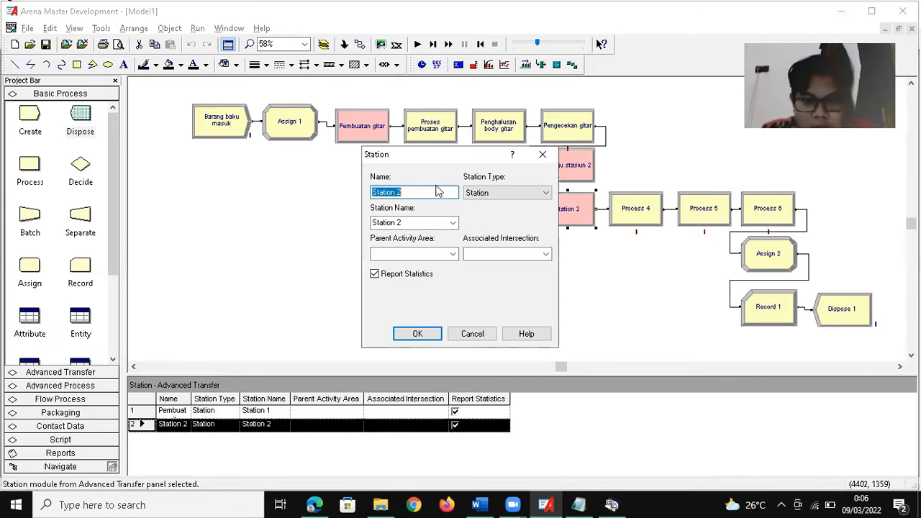
pyautogui.press('BackSpace')
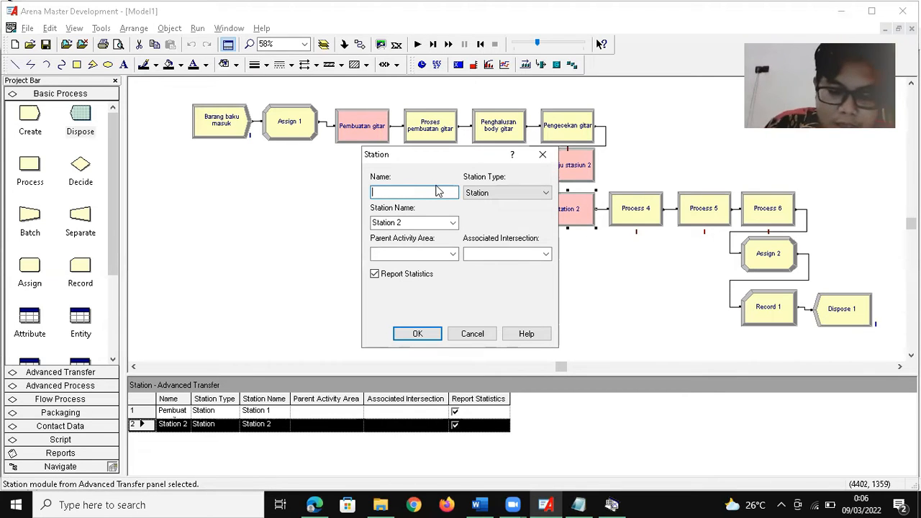
pyautogui.press('capslock')
pyautogui.write('Sta')
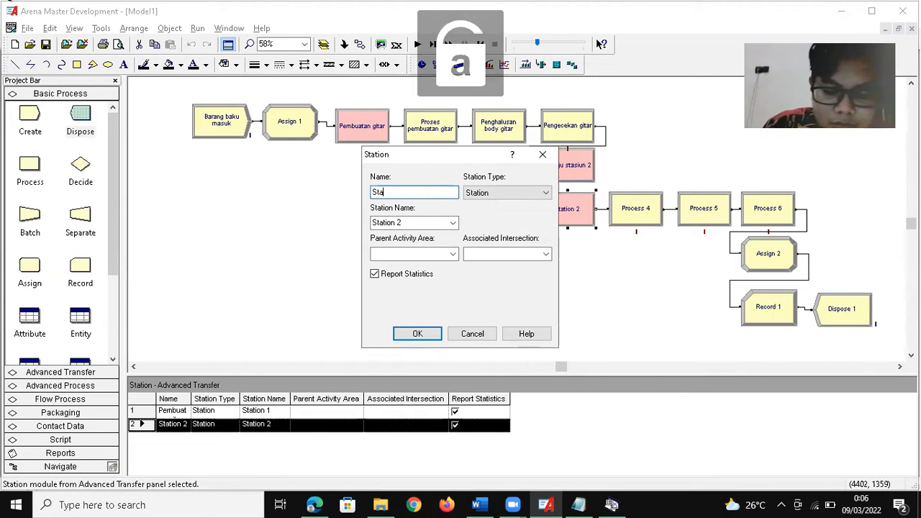
pyautogui.write('siun')
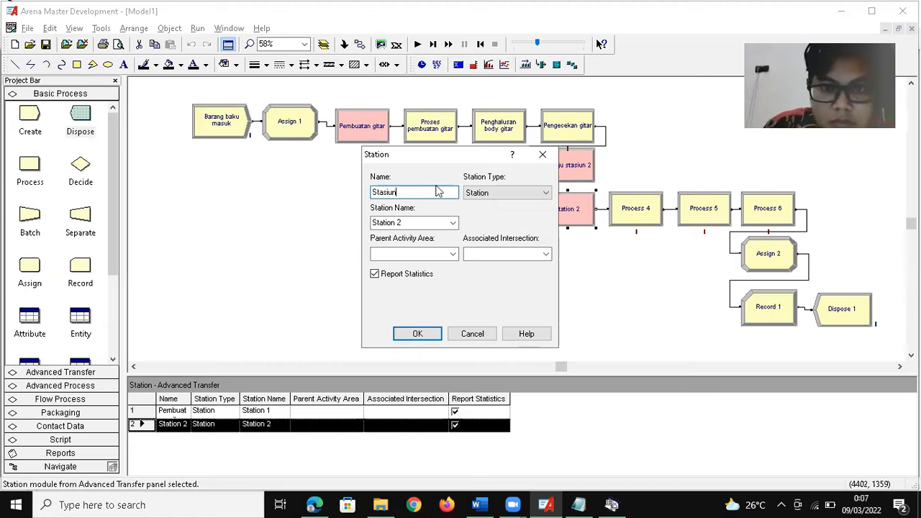
pyautogui.press('capslock')
pyautogui.write('P')
pyautogui.press('capslock')
pyautogui.write('a')
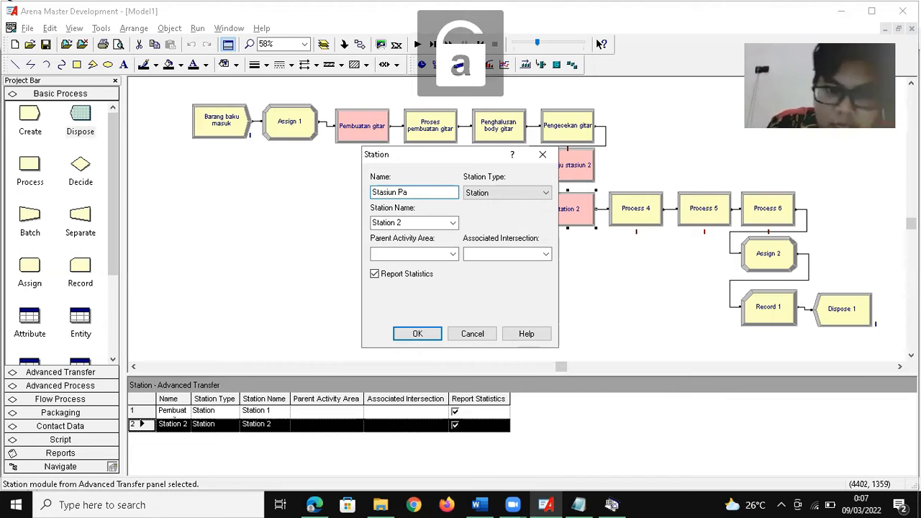
pyautogui.write('cking')
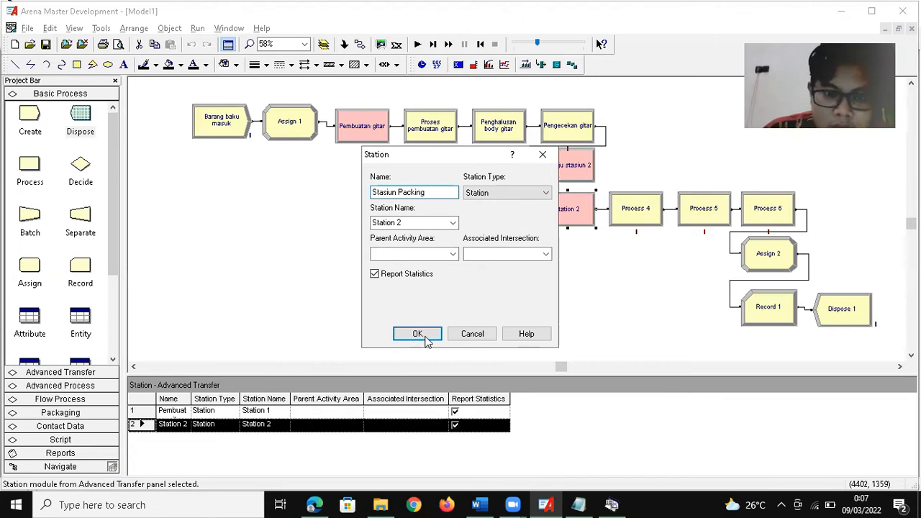
pyautogui.click(432, 336)
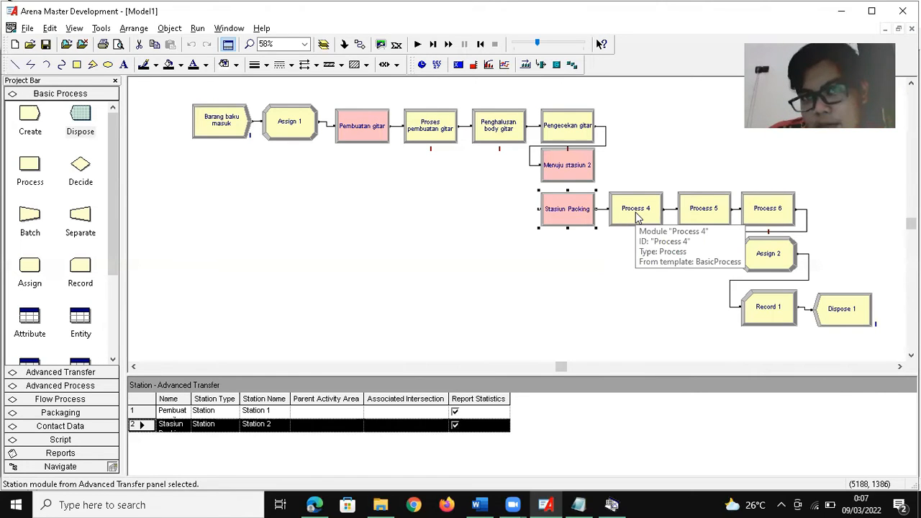
# Rename Process 4 "Packing", set its delay type to Expression and apply the settings
pyautogui.doubleClick(638, 216)
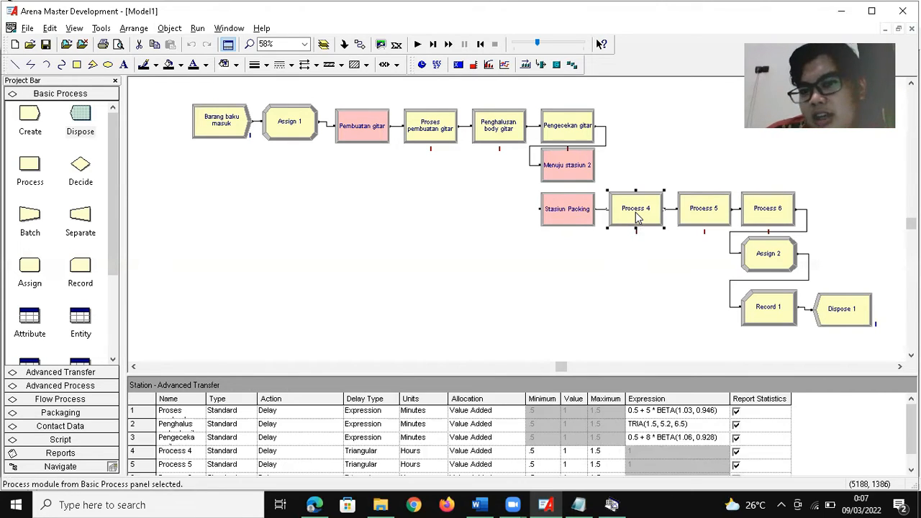
pyautogui.write('Pac')
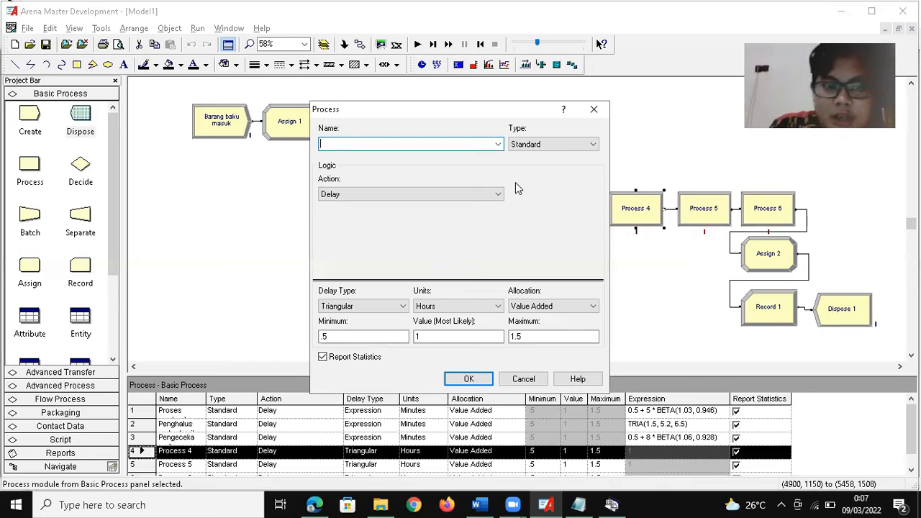
pyautogui.write('king')
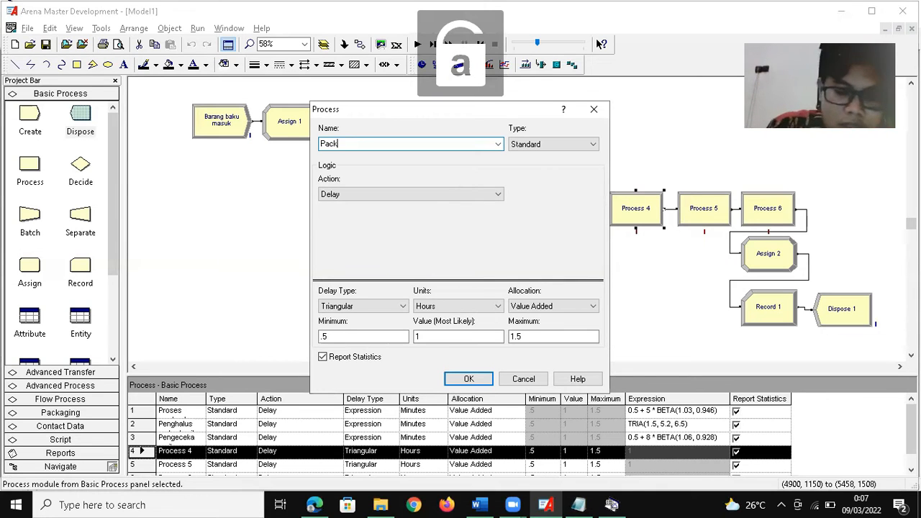
pyautogui.click(369, 306)
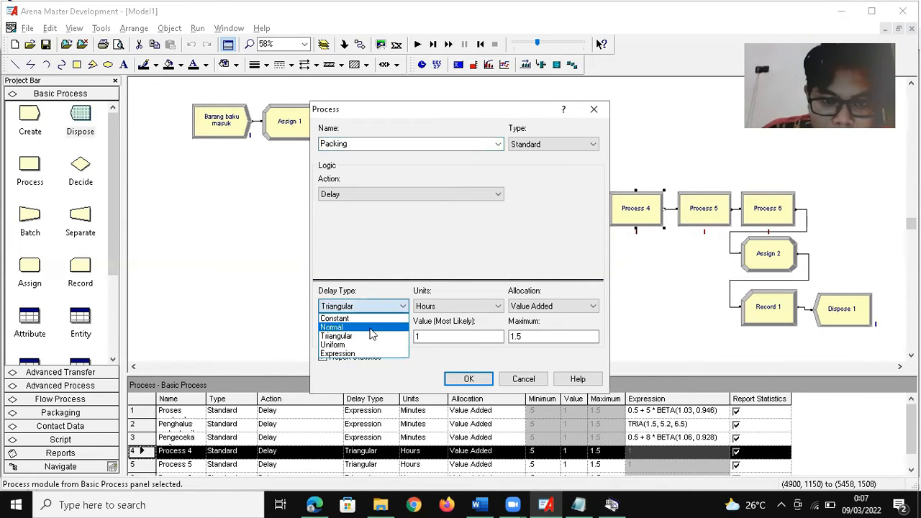
pyautogui.click(367, 351)
pyautogui.press('Return')
# Switch to the Input Analyzer and load the existing text data file for Packing from the PT PDIP folder into Input3
pyautogui.hotkey('alt', 'Tab')
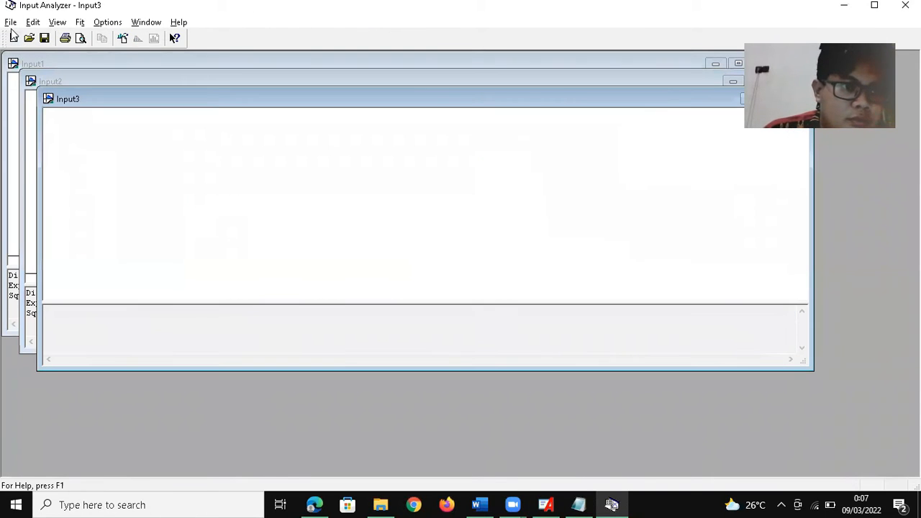
pyautogui.click(10, 23)
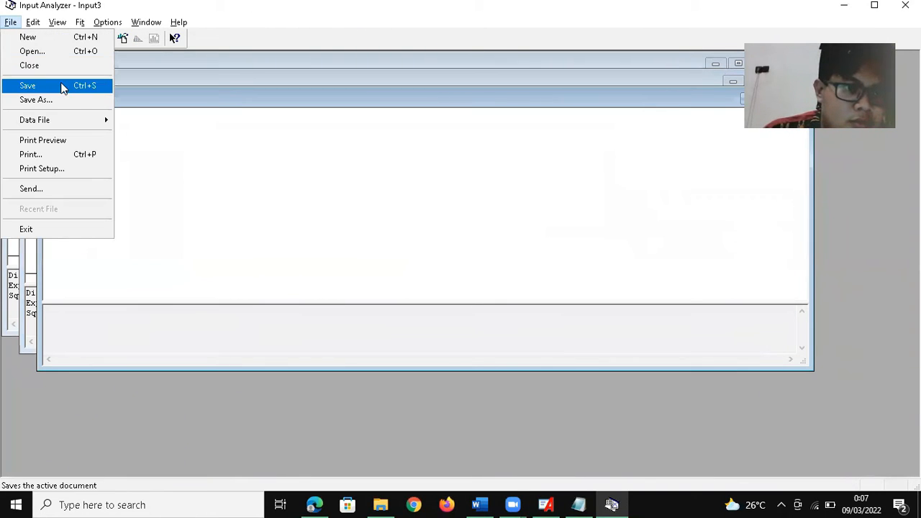
pyautogui.click(122, 119)
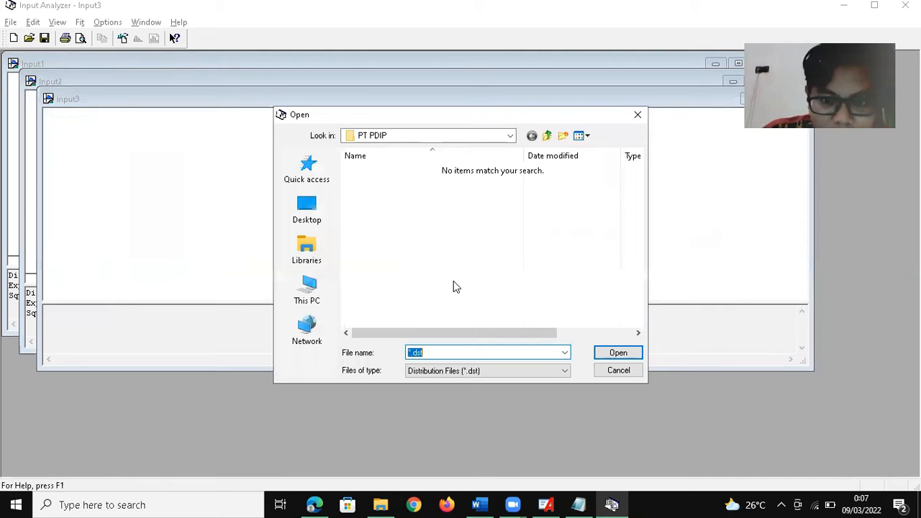
pyautogui.click(480, 371)
pyautogui.click(465, 401)
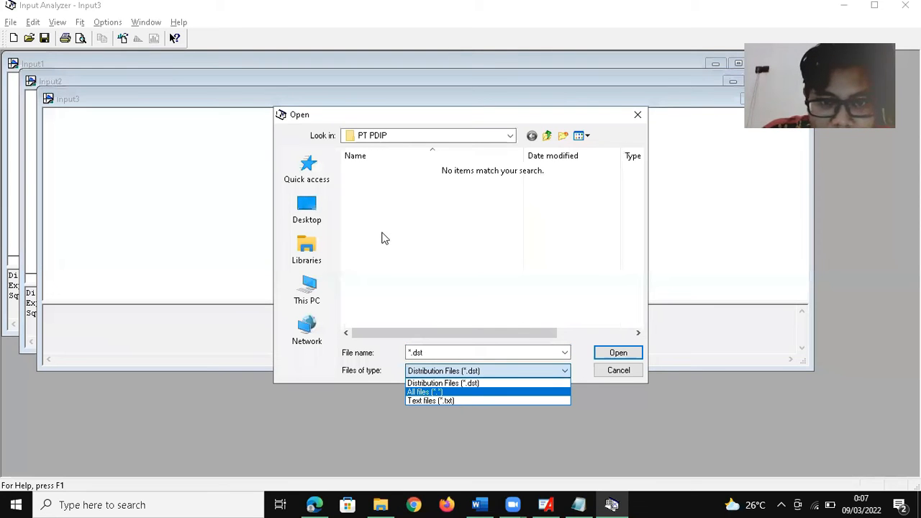
pyautogui.click(369, 208)
pyautogui.click(617, 353)
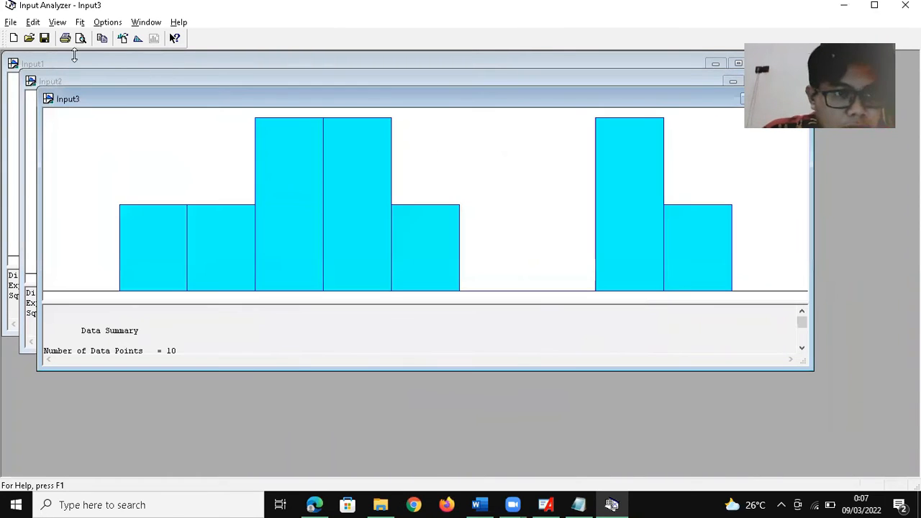
# Run Fit All on the loaded data and copy the resulting expression 0.5 + GAMM(2.04, 2.05)
pyautogui.click(79, 22)
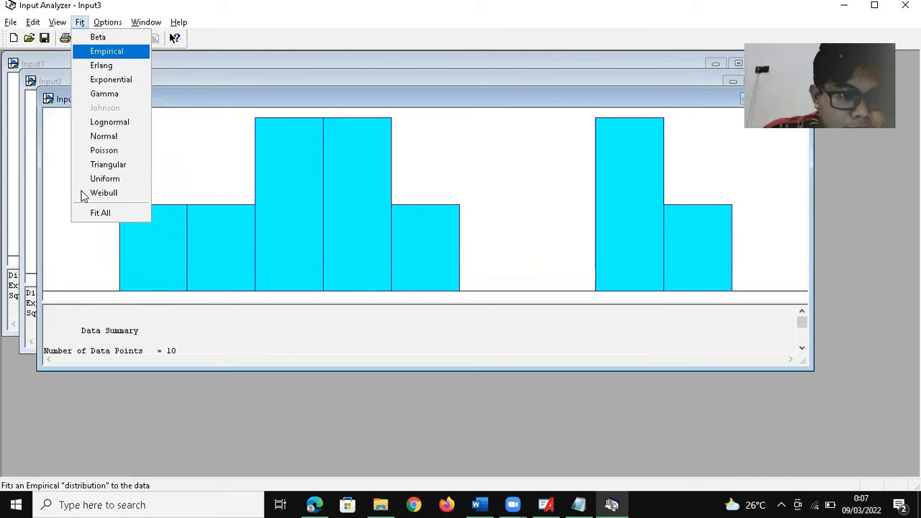
pyautogui.click(99, 213)
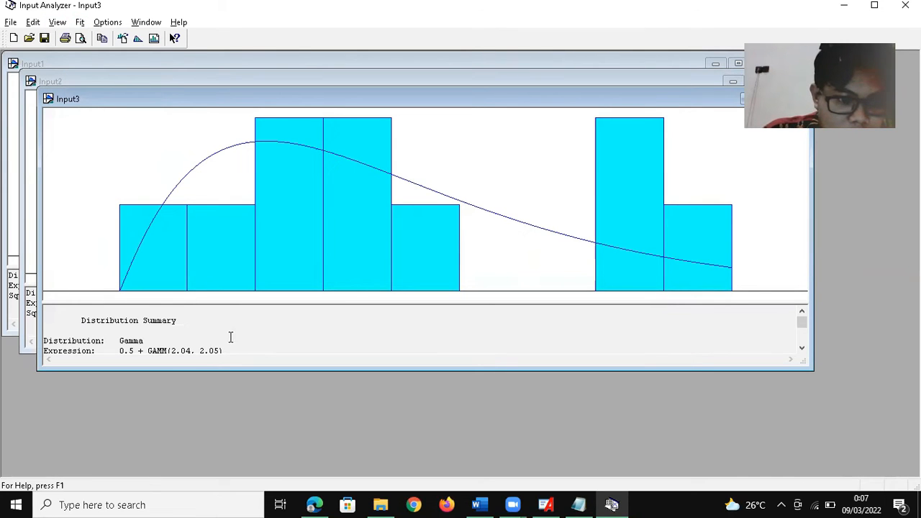
pyautogui.moveTo(220, 340); pyautogui.dragTo(205, 330)
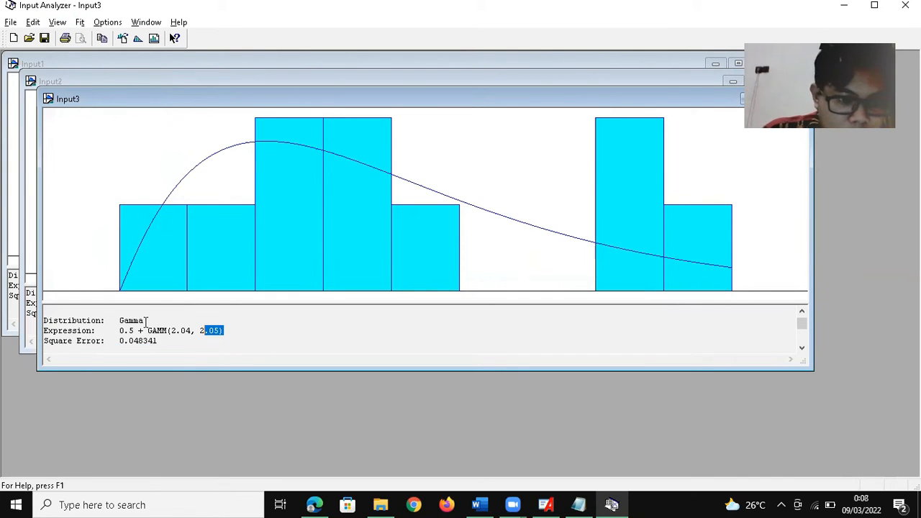
pyautogui.moveTo(132, 332); pyautogui.dragTo(119, 331)
pyautogui.hotkey('ctrl', 'c')
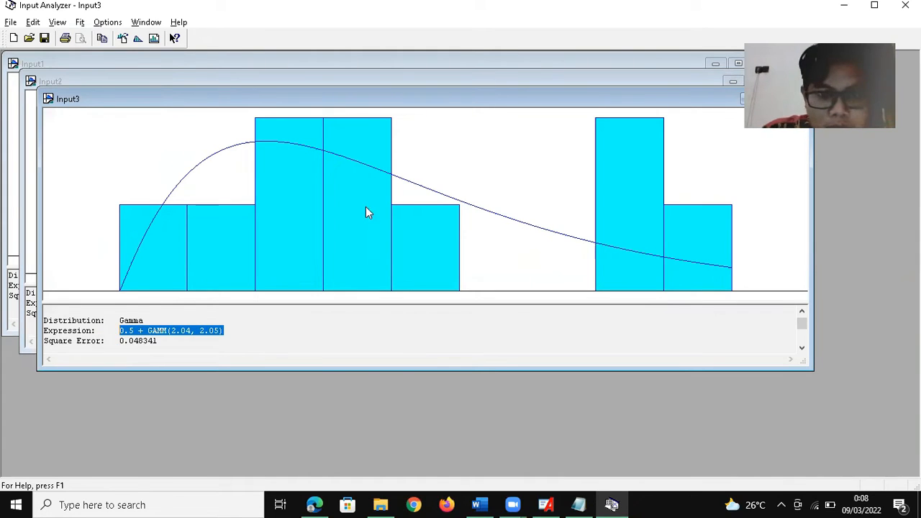
# Return to Arena and set the "Packing" process delay expression to the copied 0.5 + GAMM(2.04, 2.05)
pyautogui.hotkey('alt', 'Tab')
pyautogui.doubleClick(636, 217)
pyautogui.doubleClick(386, 339)
pyautogui.hotkey('ctrl', 'v')
pyautogui.press('Return')
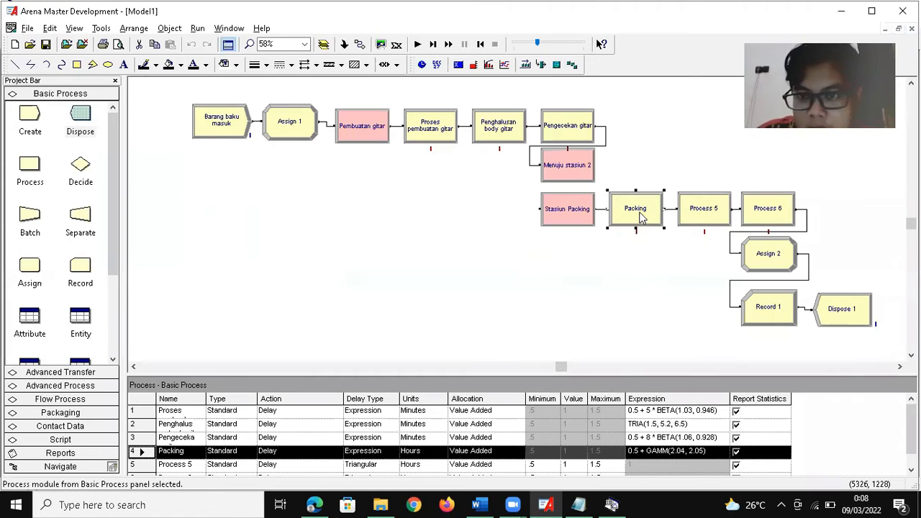
# Rename the Process 5 module "Pemberian kode produk gitar"
pyautogui.click(686, 216)
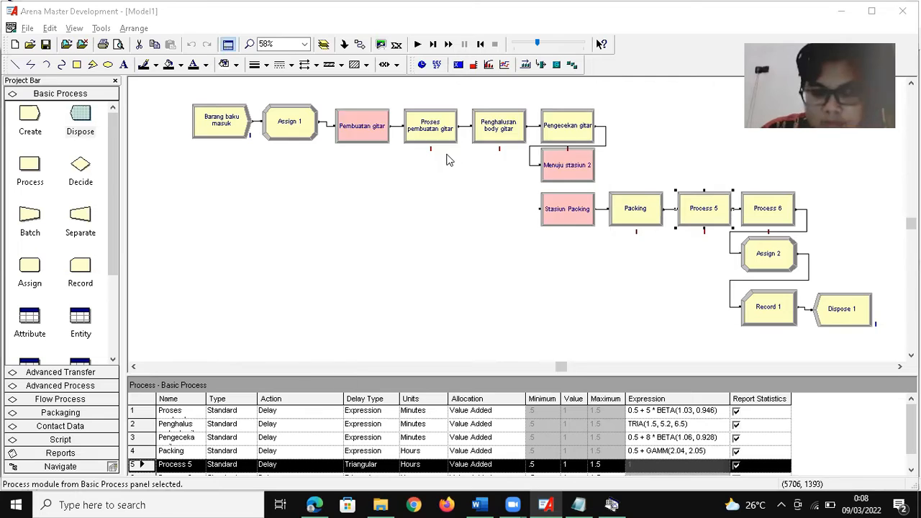
pyautogui.press('BackSpace')
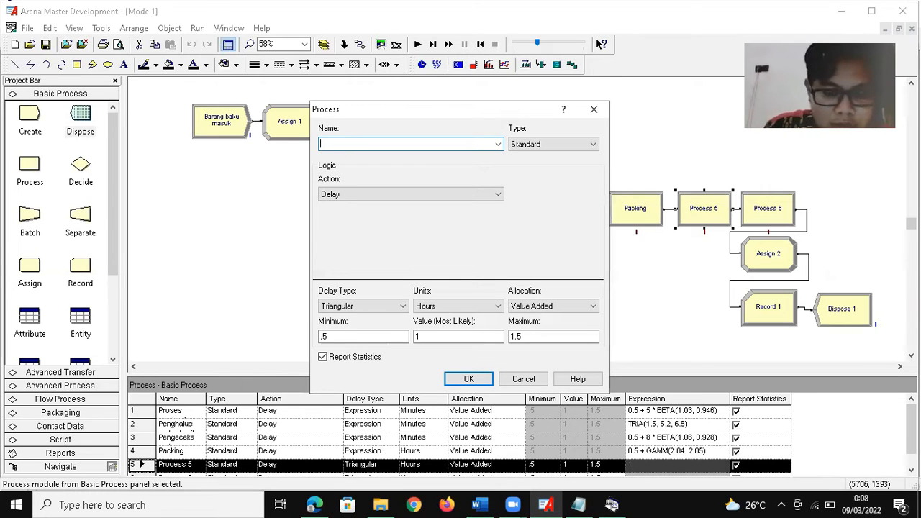
pyautogui.write('P')
pyautogui.press('capslock')
pyautogui.write('emberian ')
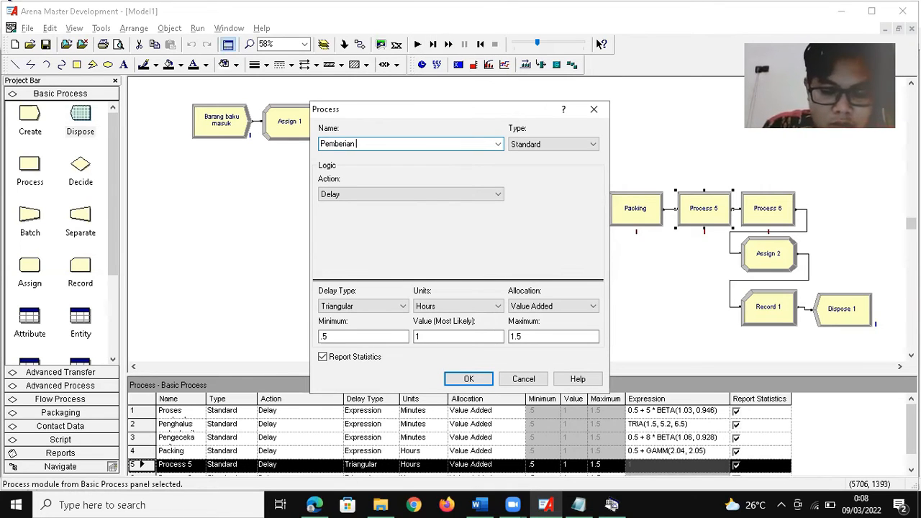
pyautogui.write('kode proc')
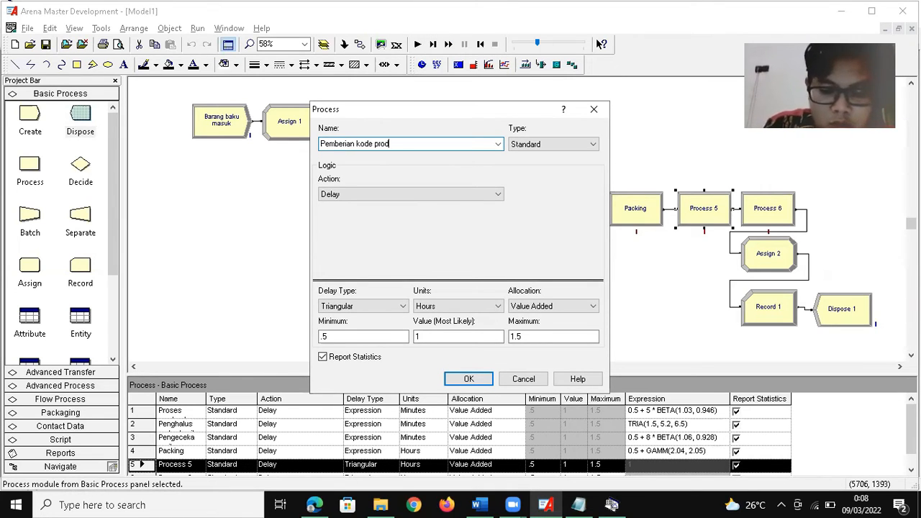
pyautogui.press('BackSpace')
pyautogui.write('duk gitar')
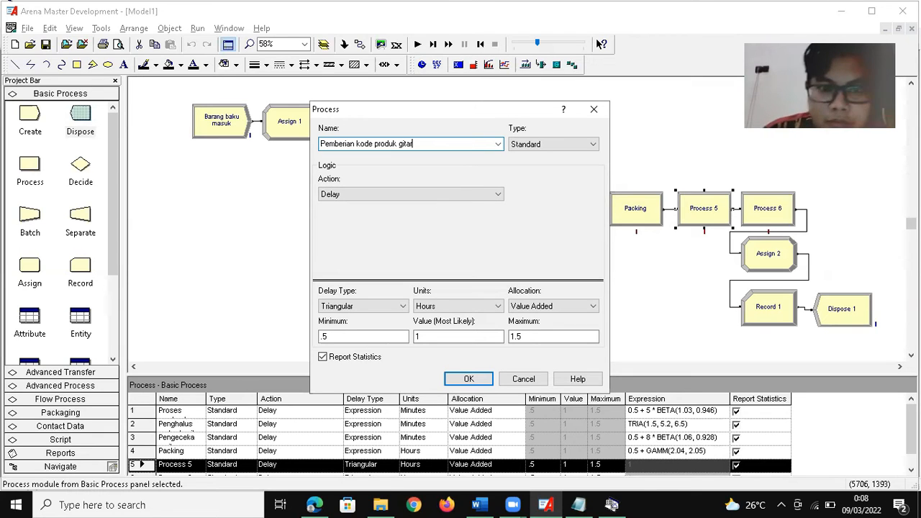
# Give the renamed process an Expression delay in Minutes, and set the Packing process's delay units to Minutes
pyautogui.click(391, 313)
pyautogui.click(454, 306)
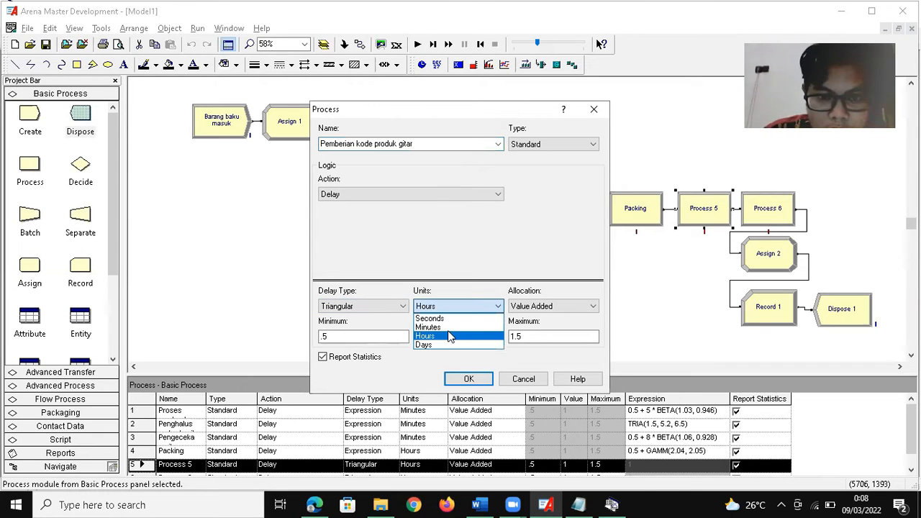
pyautogui.click(450, 324)
pyautogui.click(373, 306)
pyautogui.click(337, 354)
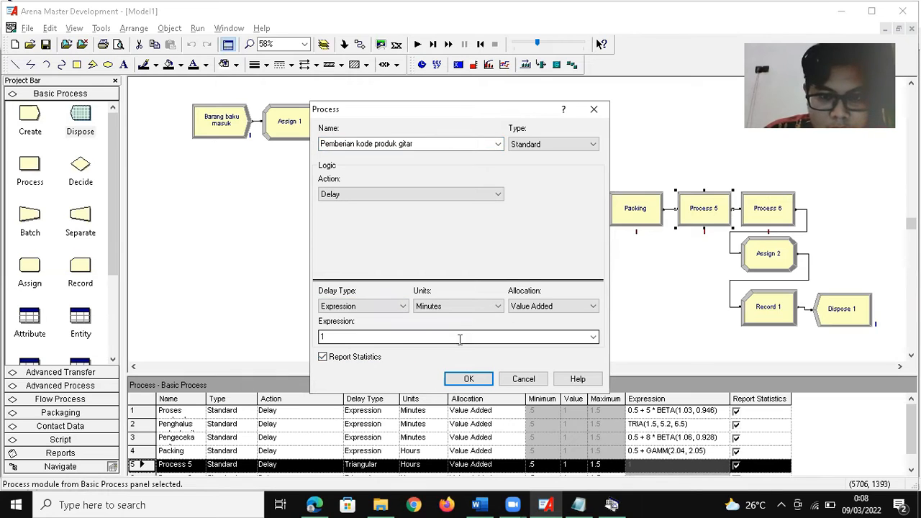
pyautogui.doubleClick(460, 339)
pyautogui.press('BackSpace')
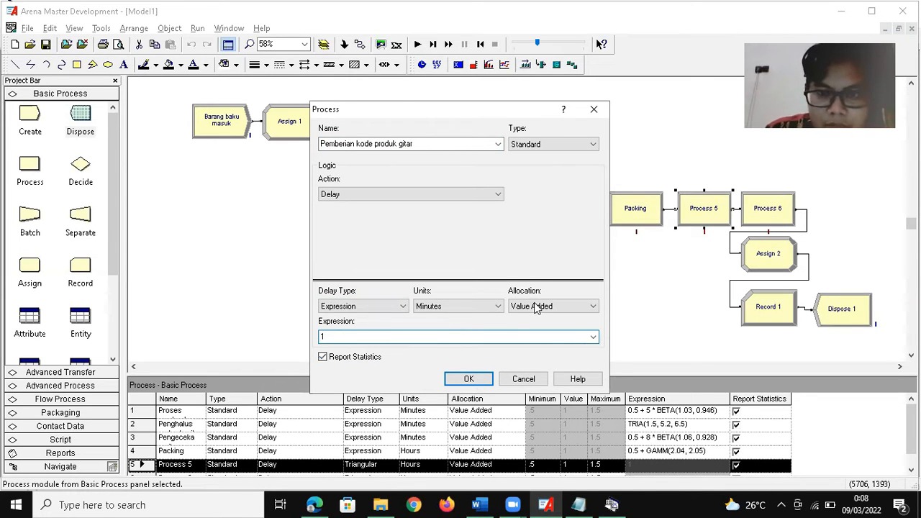
pyautogui.click(469, 379)
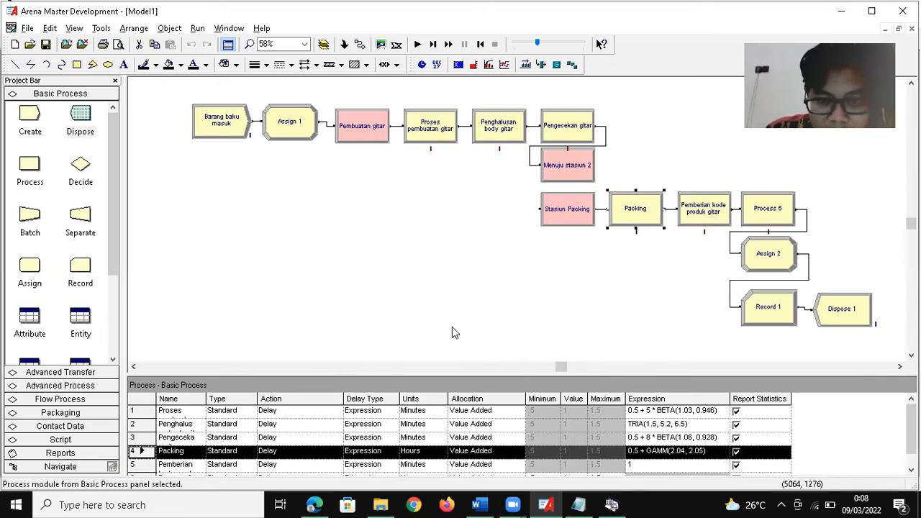
pyautogui.click(461, 305)
pyautogui.click(472, 378)
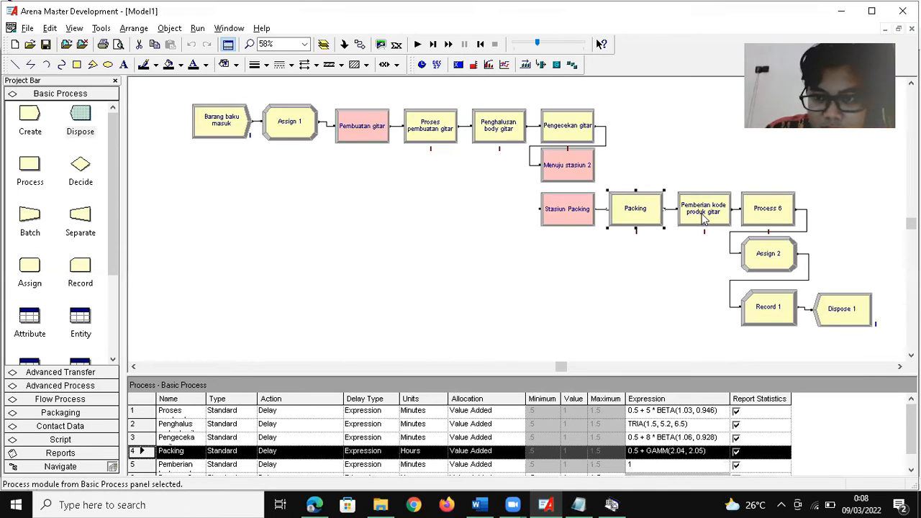
# Switch to the Input Analyzer and load the existing text data file 5 from the PT PDIP folder into a new input document
pyautogui.click(612, 505)
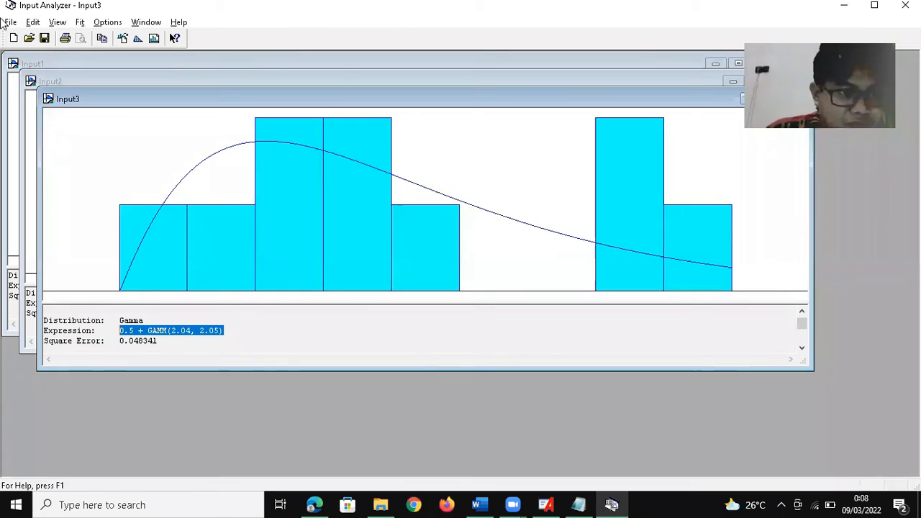
pyautogui.click(15, 36)
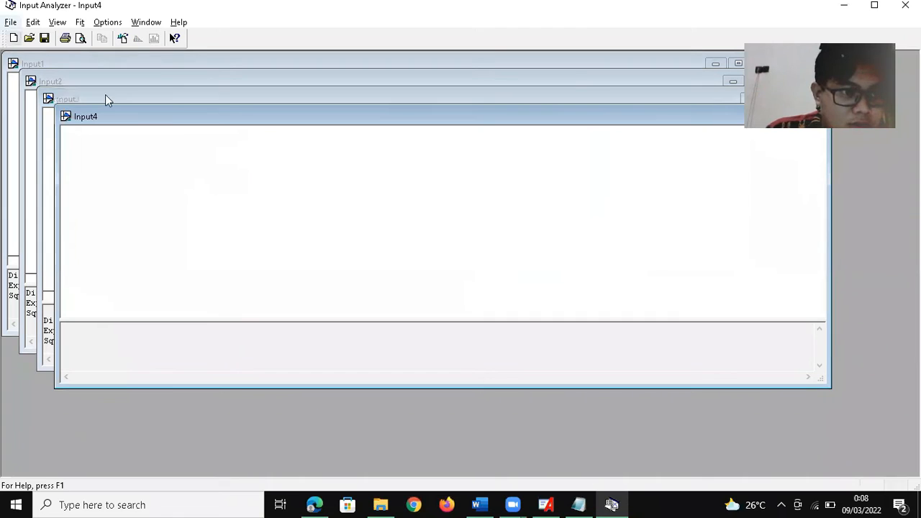
pyautogui.click(13, 24)
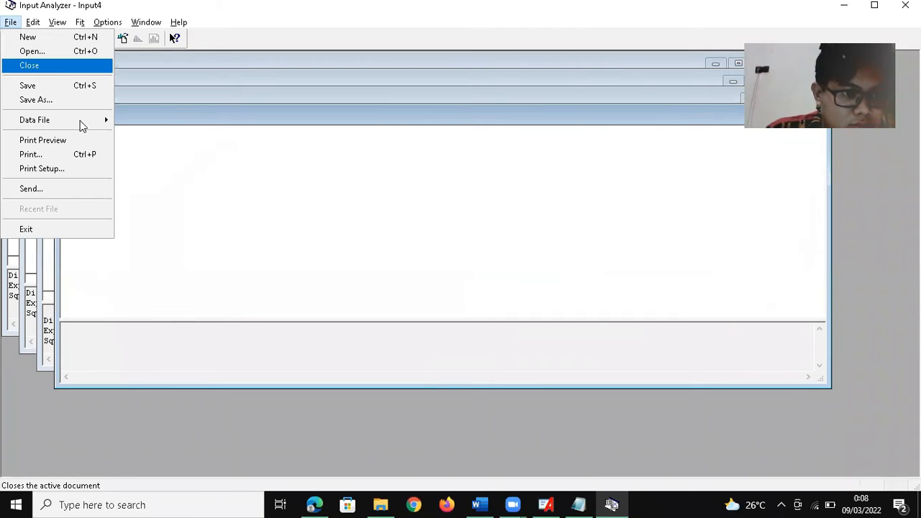
pyautogui.moveTo(106, 120)
pyautogui.click(147, 121)
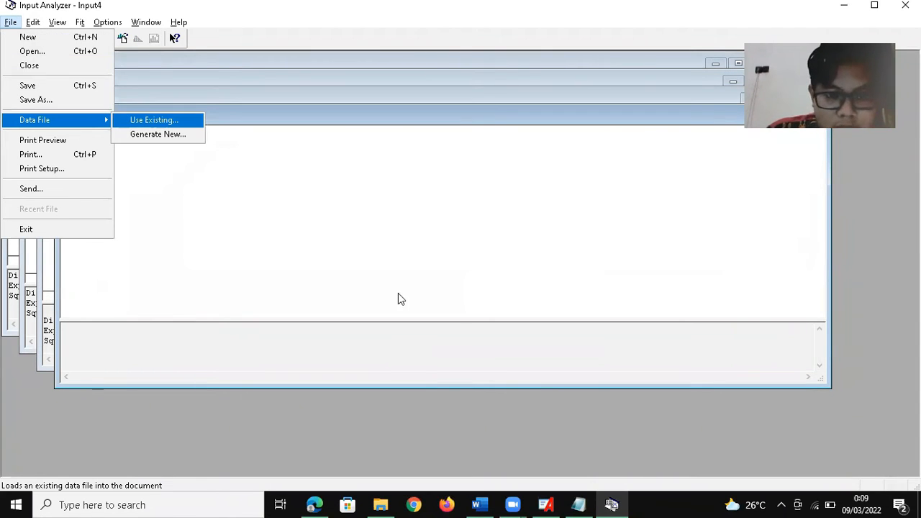
pyautogui.click(466, 370)
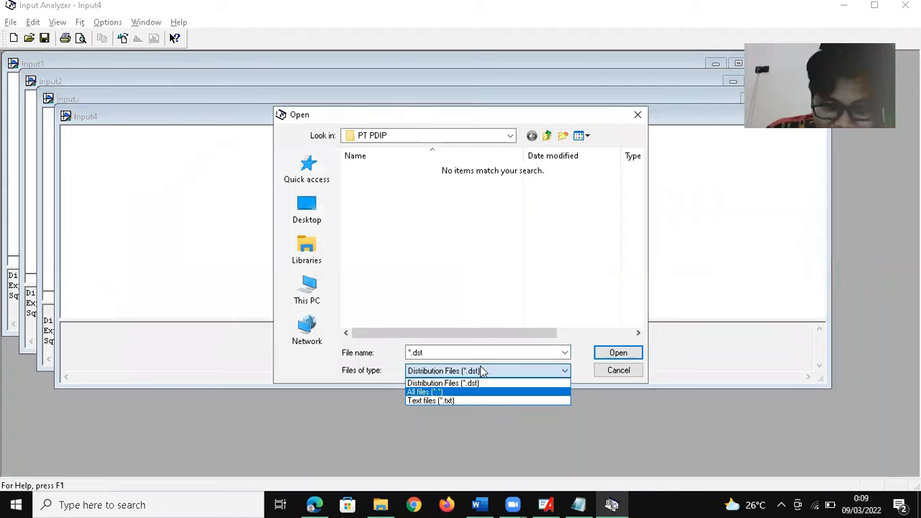
pyautogui.click(479, 392)
pyautogui.click(468, 370)
pyautogui.click(376, 224)
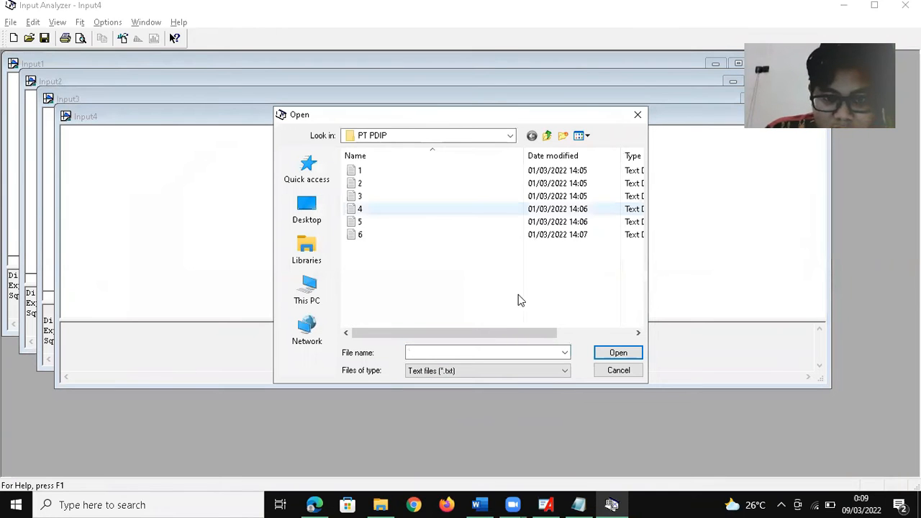
pyautogui.press('Return')
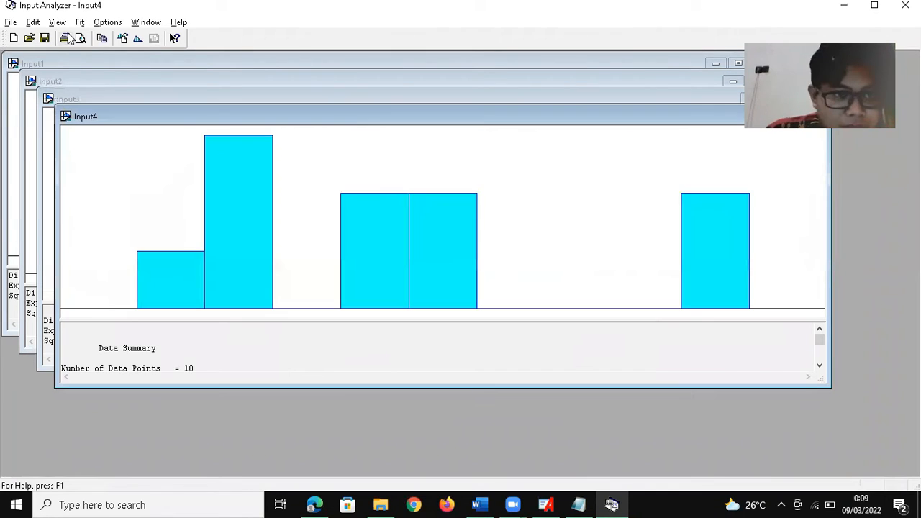
# Run Fit All on the loaded data and copy the resulting expression 0.5 + LOGN(4.01, 4.1)
pyautogui.click(108, 23)
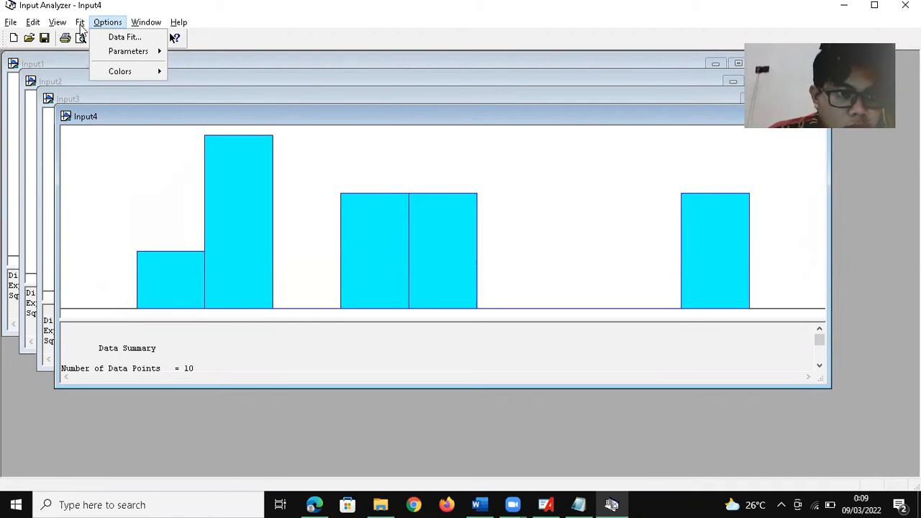
pyautogui.click(81, 26)
pyautogui.click(108, 216)
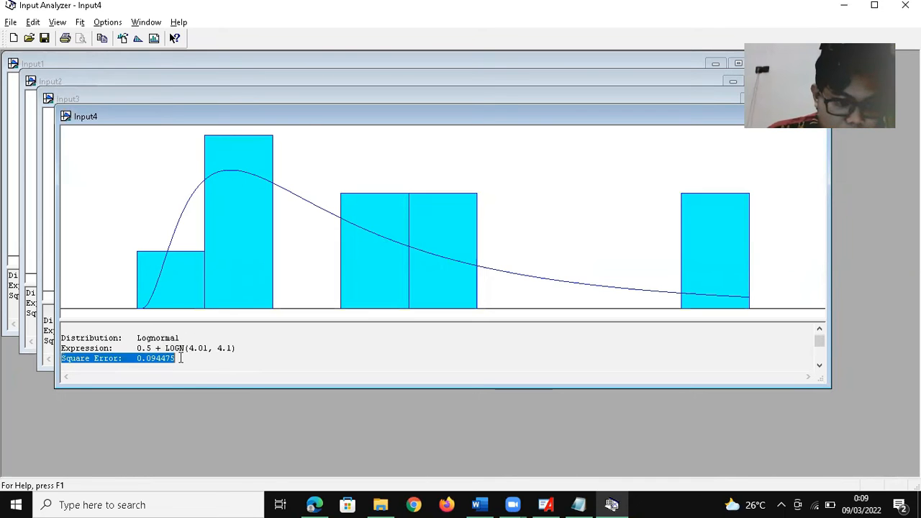
pyautogui.doubleClick(146, 349)
pyautogui.hotkey('ctrl', 'c')
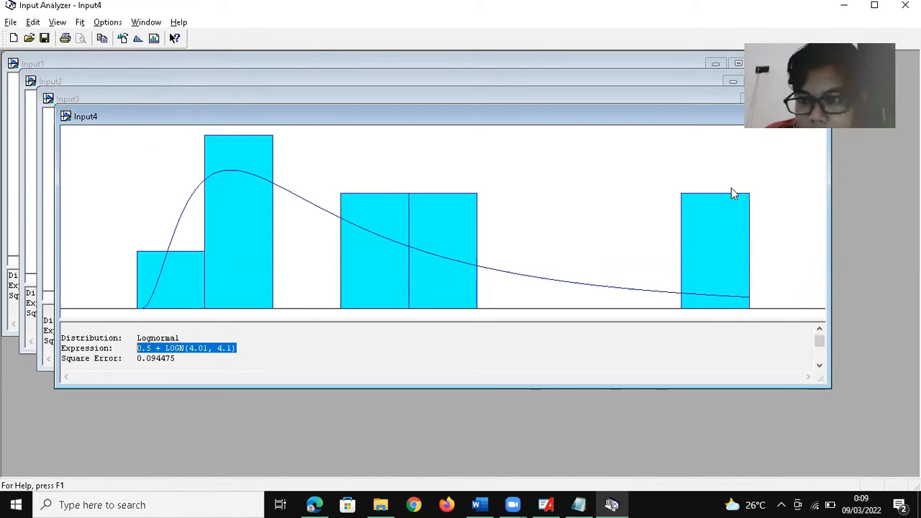
# Return to Arena and set the "Pemberian kode produk gitar" delay expression to the copied 0.5 + LOGN(4.01, 4.1)
pyautogui.hotkey('alt', 'Tab')
pyautogui.doubleClick(709, 210)
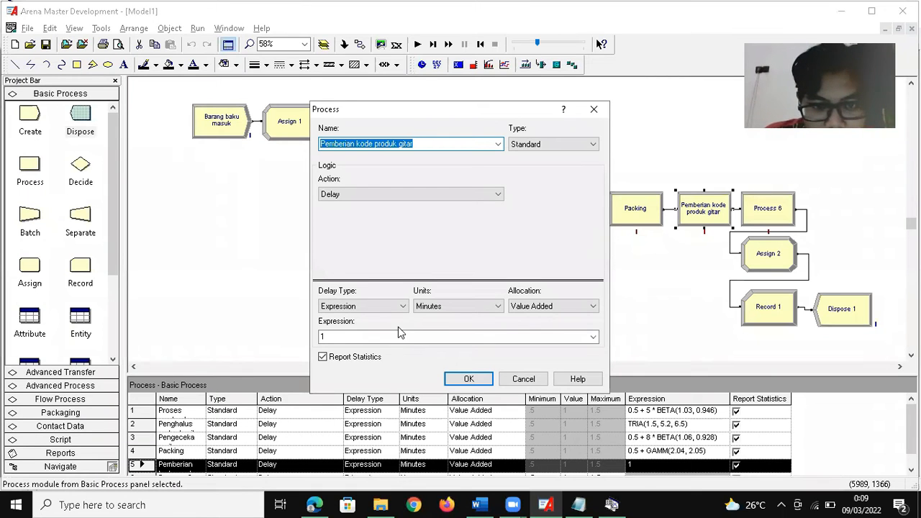
pyautogui.doubleClick(430, 336)
pyautogui.hotkey('ctrl', 'v')
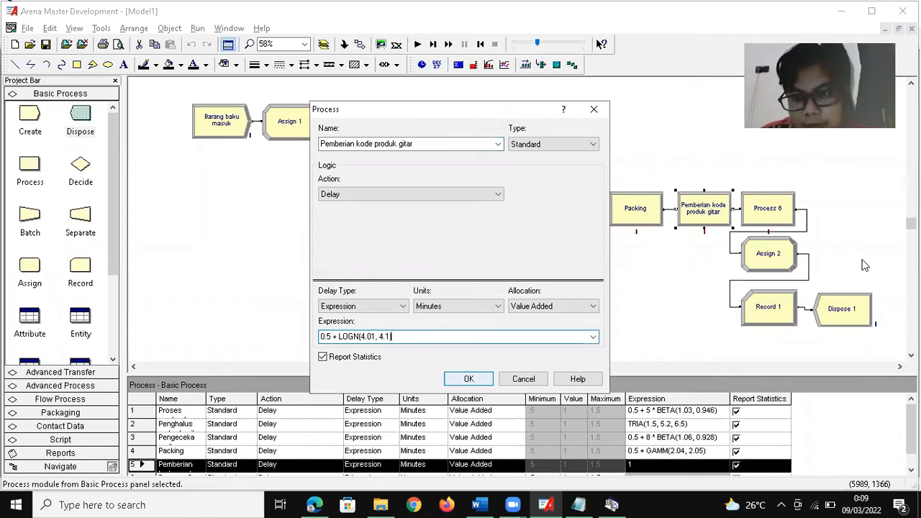
pyautogui.click(469, 378)
# Rename the Process 6 module "Masuk kedalam gudang"
pyautogui.click(782, 216)
pyautogui.doubleClick(784, 220)
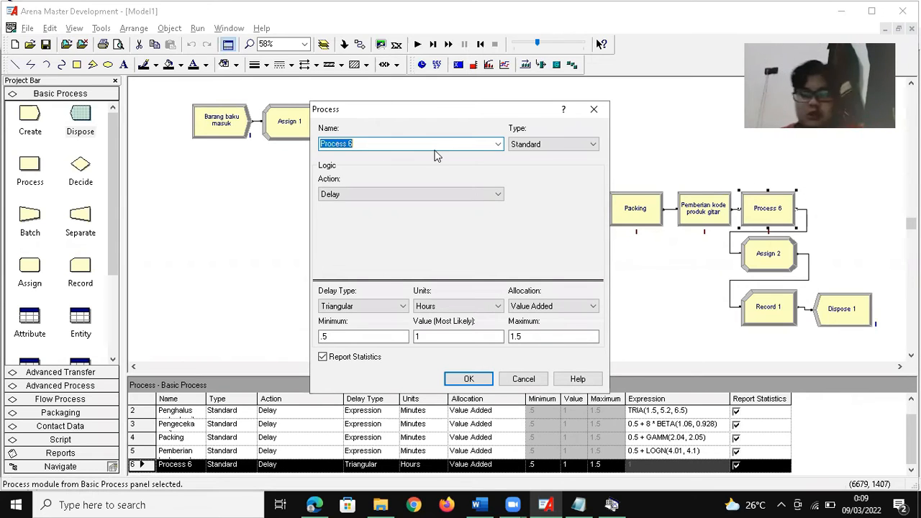
pyautogui.write('M')
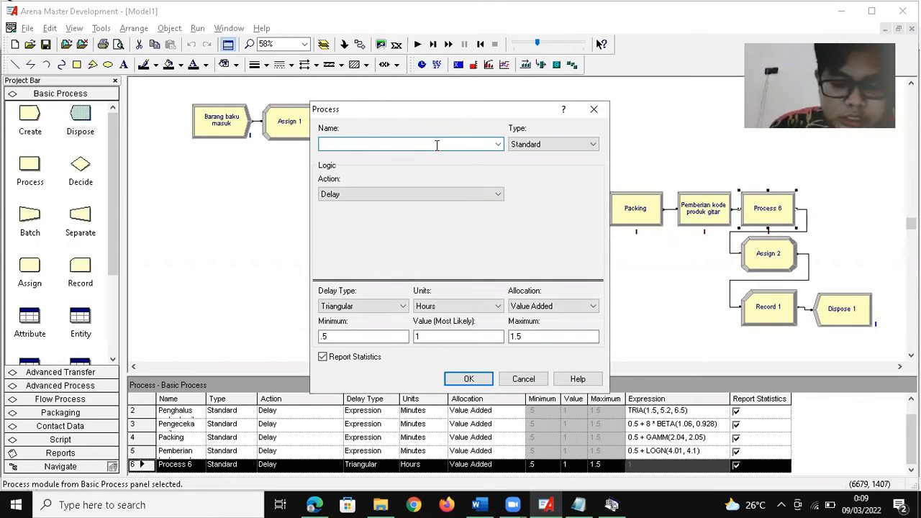
pyautogui.press('capslock')
pyautogui.write('asuk ')
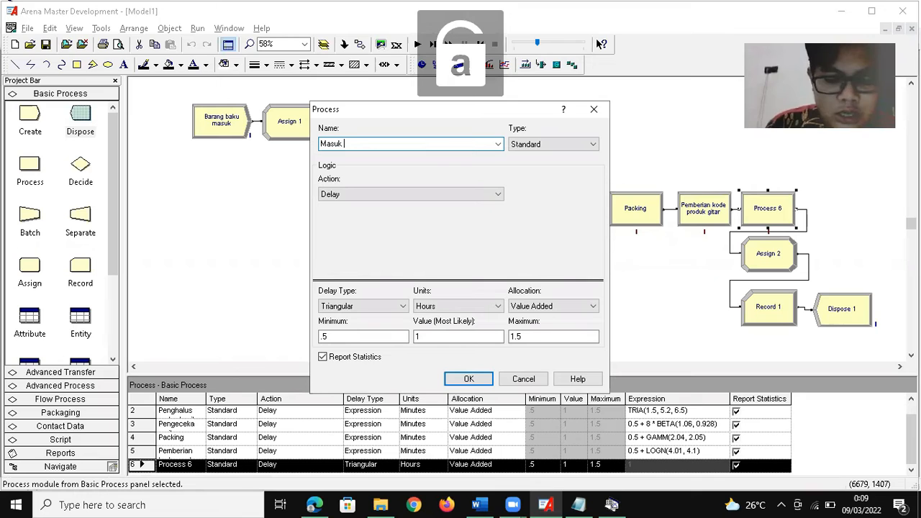
pyautogui.write('kedalam gu')
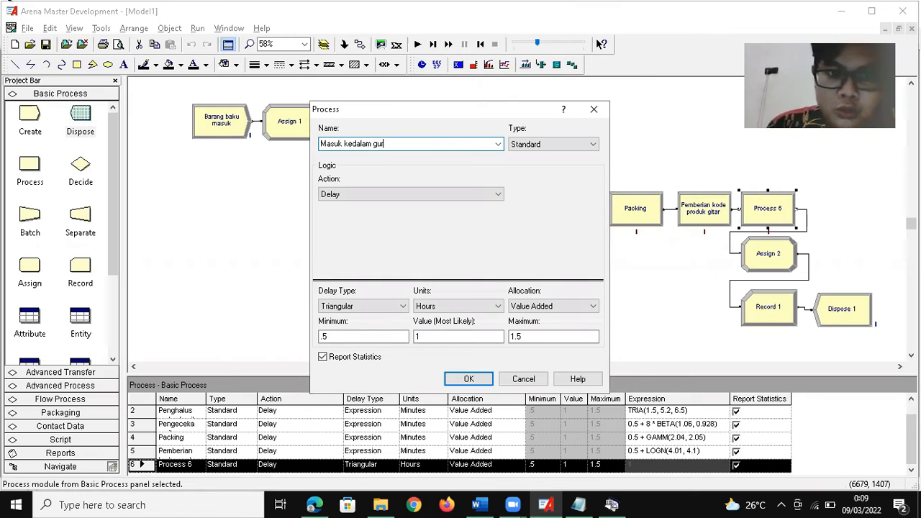
pyautogui.write('dang')
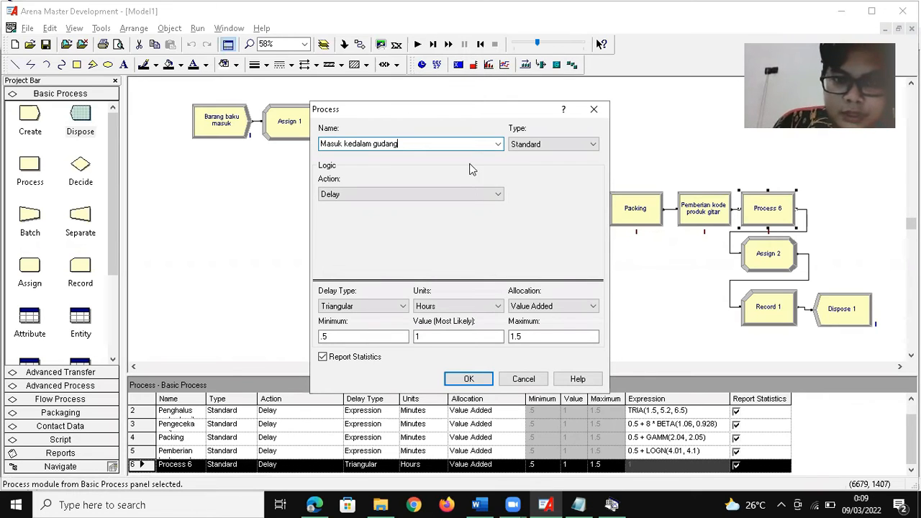
pyautogui.press('Tab')
# Set the "Masuk kedalam gudang" delay type to Expression with units in Minutes and apply the settings
pyautogui.click(389, 306)
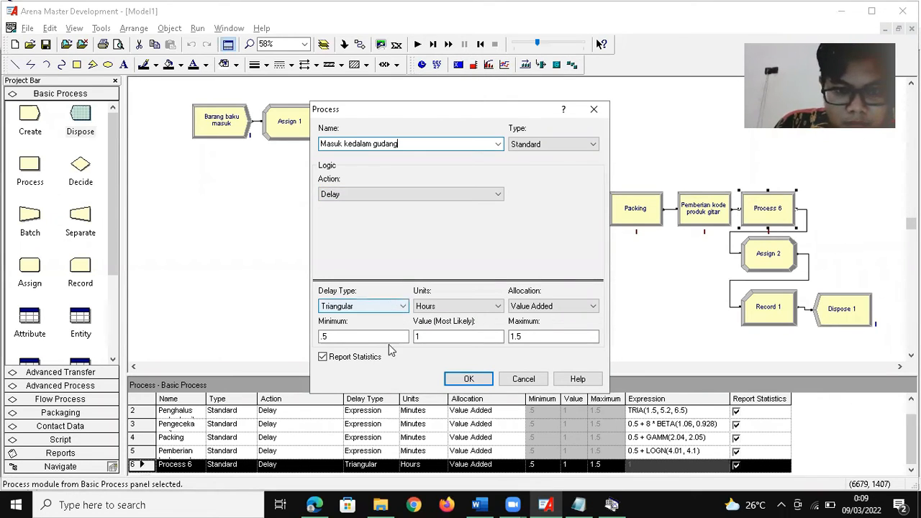
pyautogui.click(381, 356)
pyautogui.click(456, 308)
pyautogui.click(446, 329)
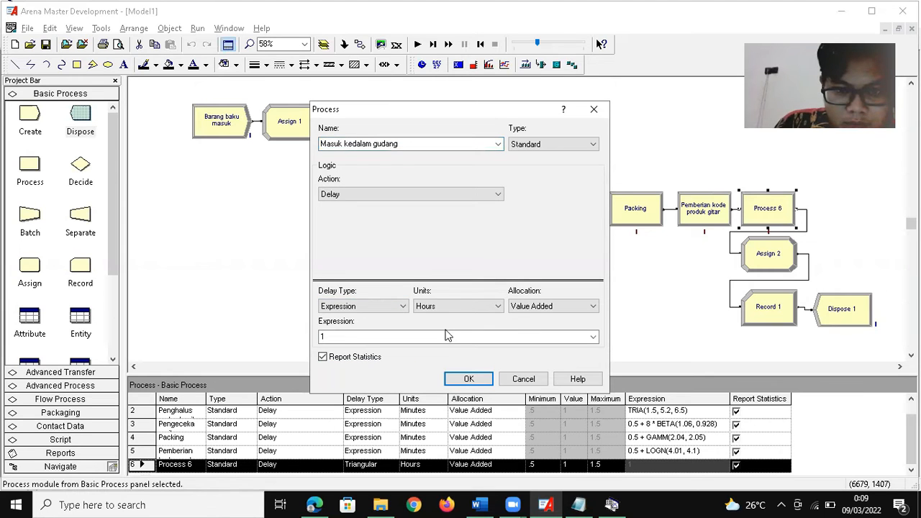
pyautogui.click(468, 377)
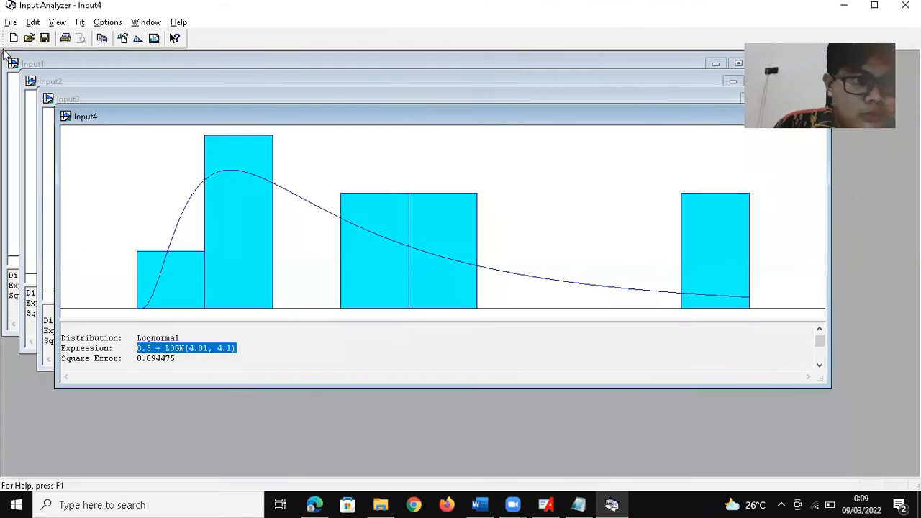
# Create a new input document and load the text (*.txt) data file for the last process from the PT PDIP folder
pyautogui.click(14, 38)
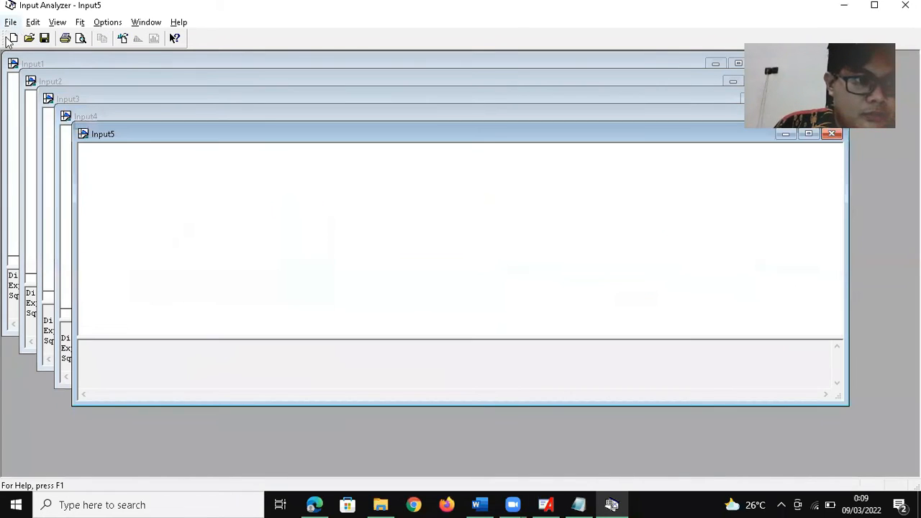
pyautogui.click(26, 24)
pyautogui.click(71, 134)
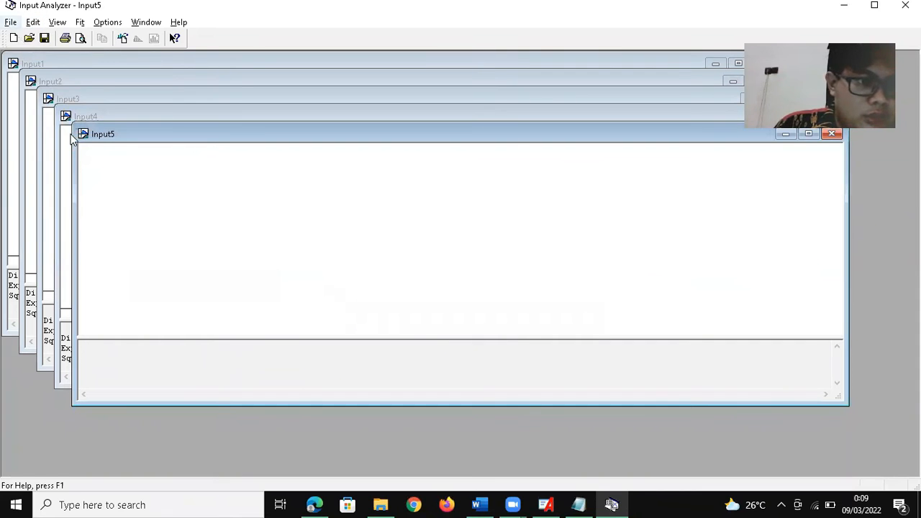
pyautogui.click(10, 22)
pyautogui.click(136, 123)
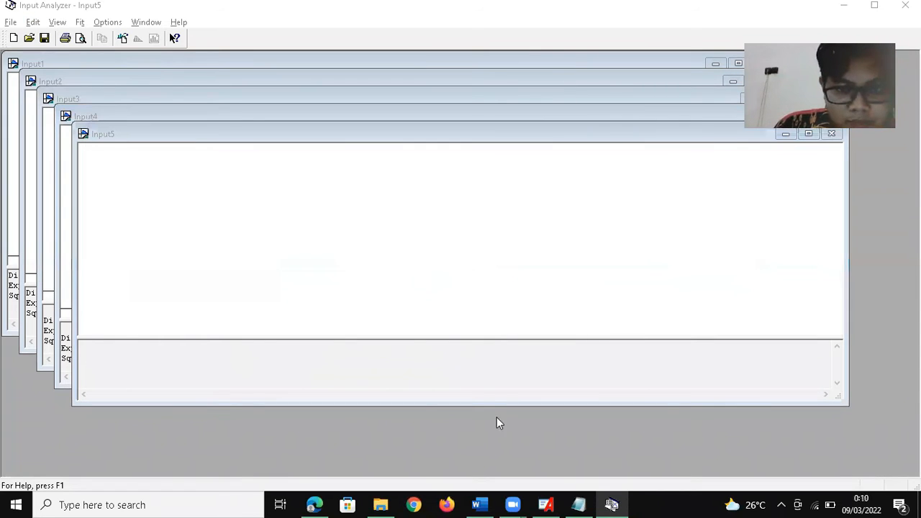
pyautogui.click(497, 370)
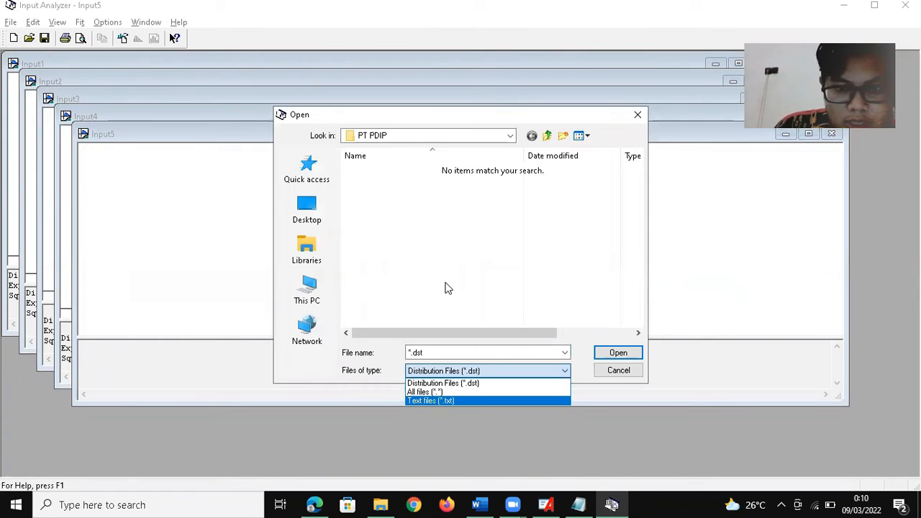
pyautogui.click(486, 354)
pyautogui.click(483, 371)
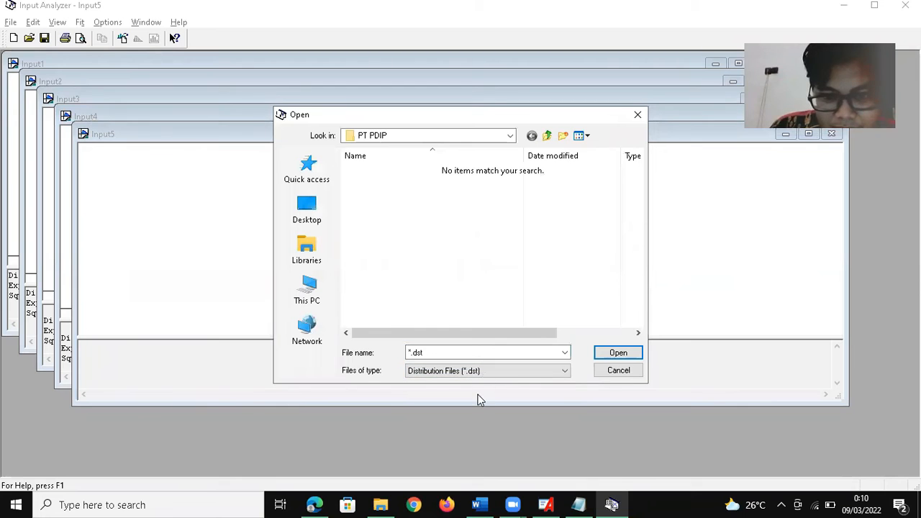
pyautogui.click(476, 401)
pyautogui.click(432, 234)
pyautogui.click(619, 352)
# Run Fit All on the loaded data and copy the resulting expression 0.5 + 8 * BETA(1.39, 1.27)
pyautogui.click(80, 21)
pyautogui.click(110, 215)
pyautogui.scroll(-1, 278, 352)
pyautogui.click(278, 356)
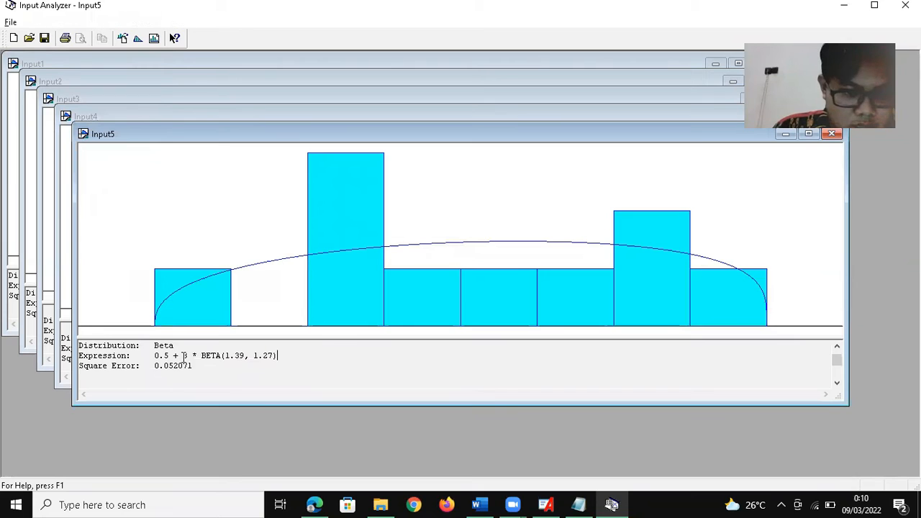
pyautogui.keyDown('shift'); pyautogui.click(154, 357); pyautogui.keyUp('shift')
pyautogui.hotkey('ctrl', 'c')
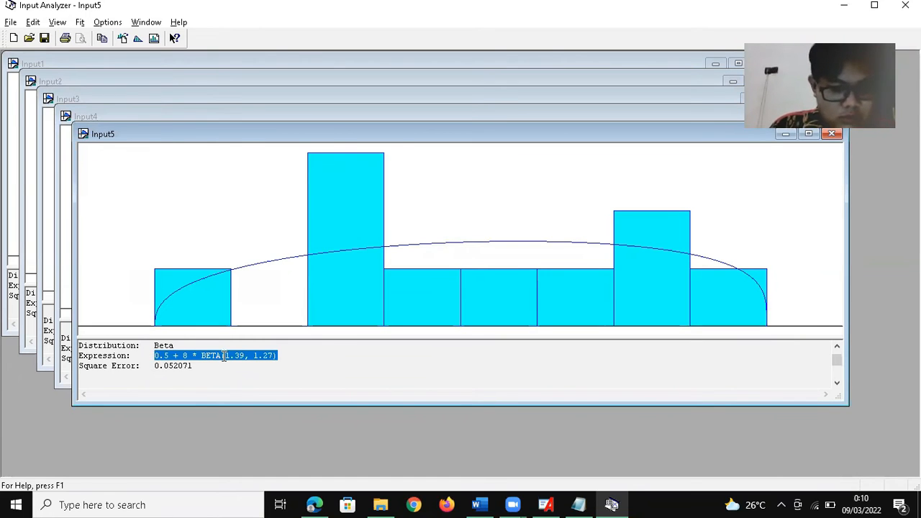
# Return to Arena and set the "Masuk kedalam gudang" delay expression to the copied 0.5 + 8 * BETA(1.39, 1.27)
pyautogui.hotkey('alt', 'Tab')
pyautogui.doubleClick(773, 210)
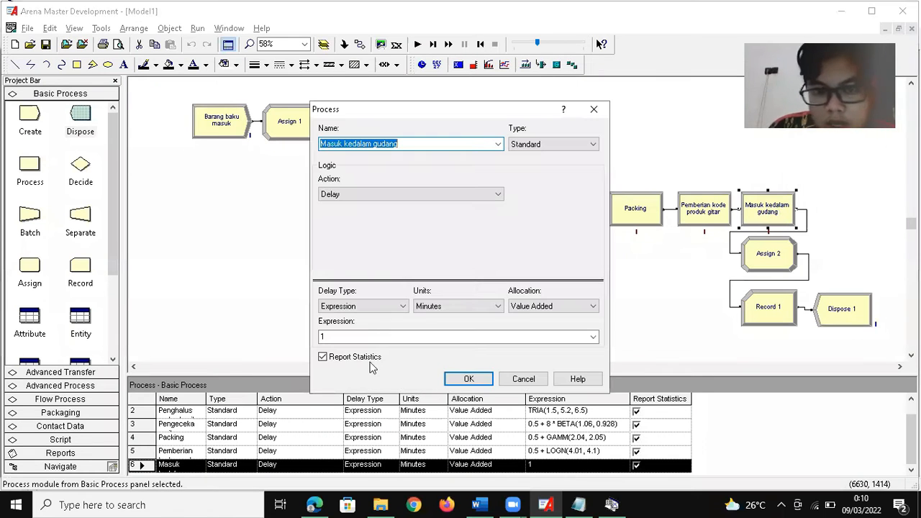
pyautogui.doubleClick(371, 339)
pyautogui.hotkey('ctrl', 'v')
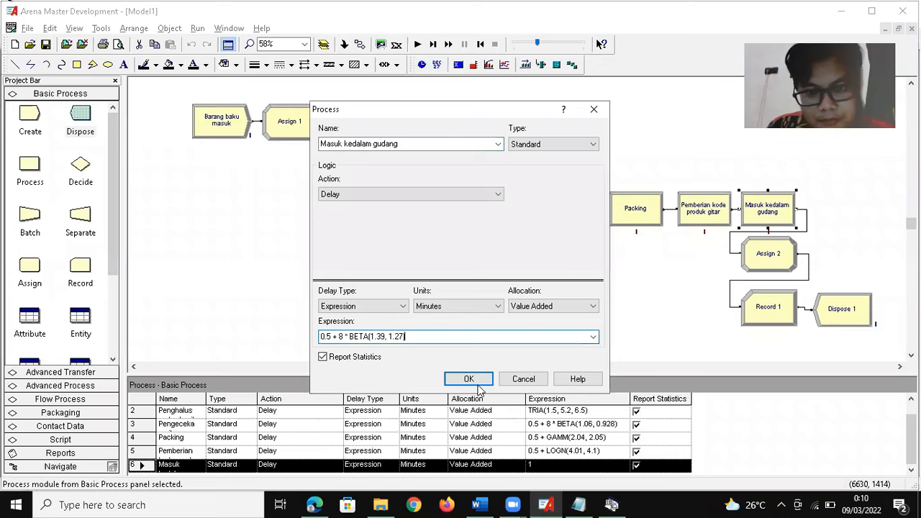
pyautogui.click(472, 379)
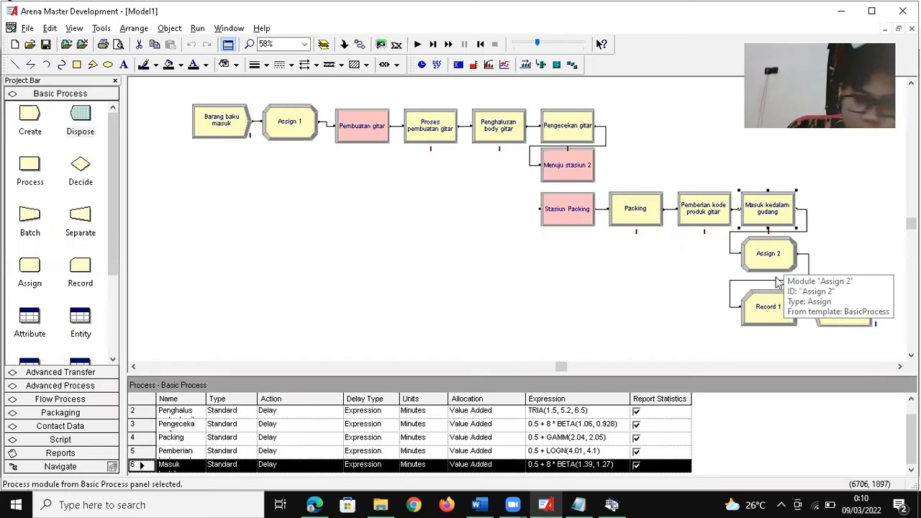
pyautogui.doubleClick(730, 248)
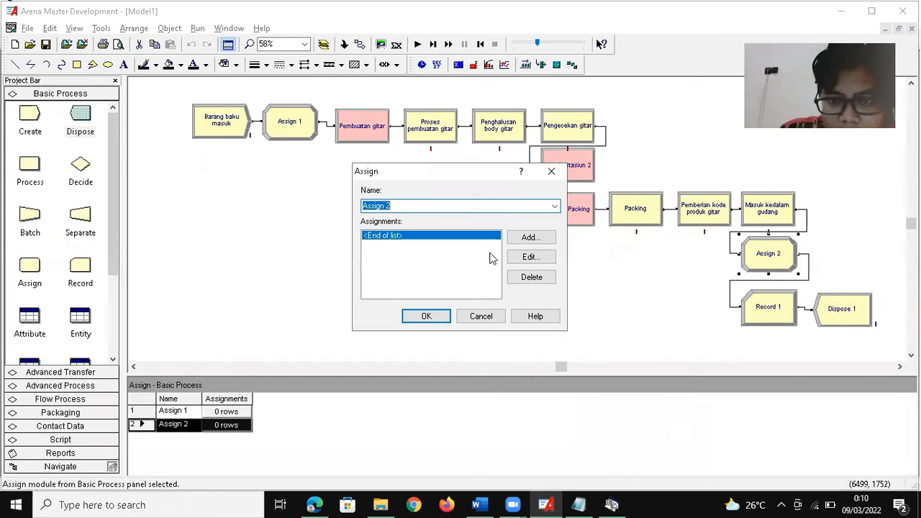
pyautogui.click(527, 239)
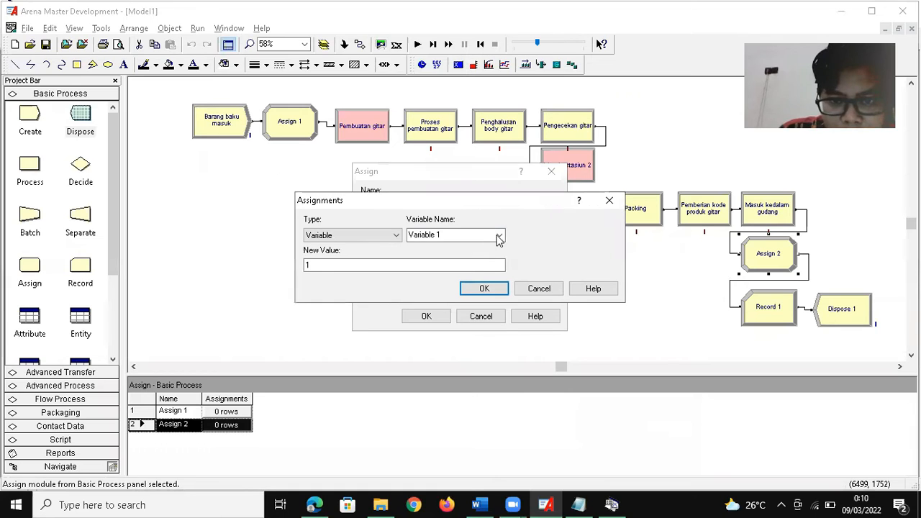
pyautogui.click(496, 239)
pyautogui.click(369, 243)
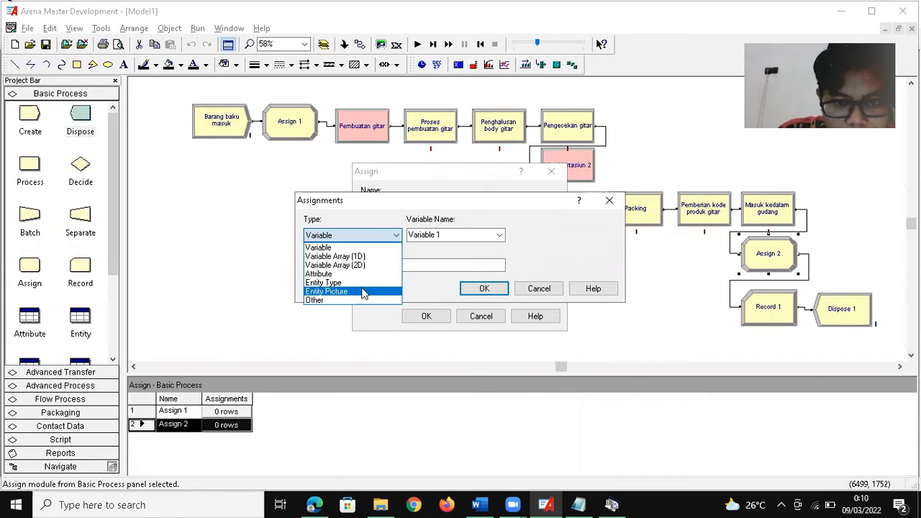
pyautogui.click(365, 293)
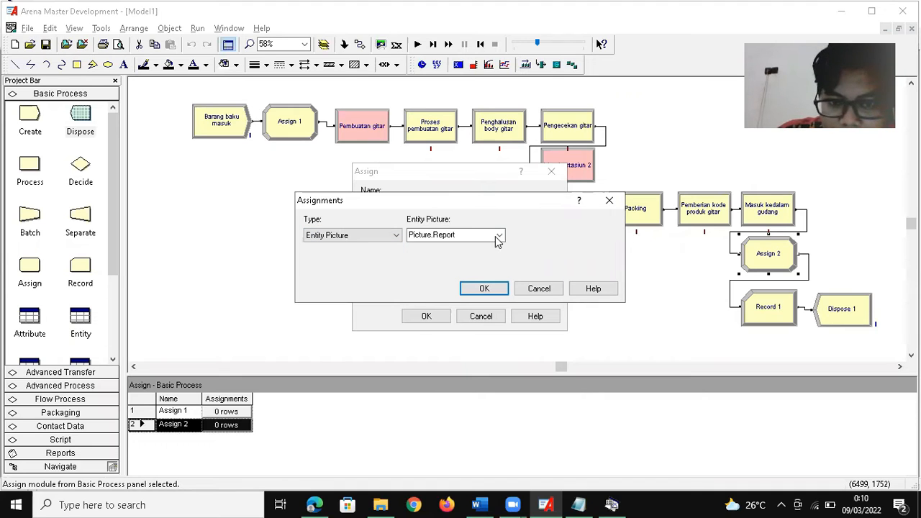
pyautogui.click(498, 238)
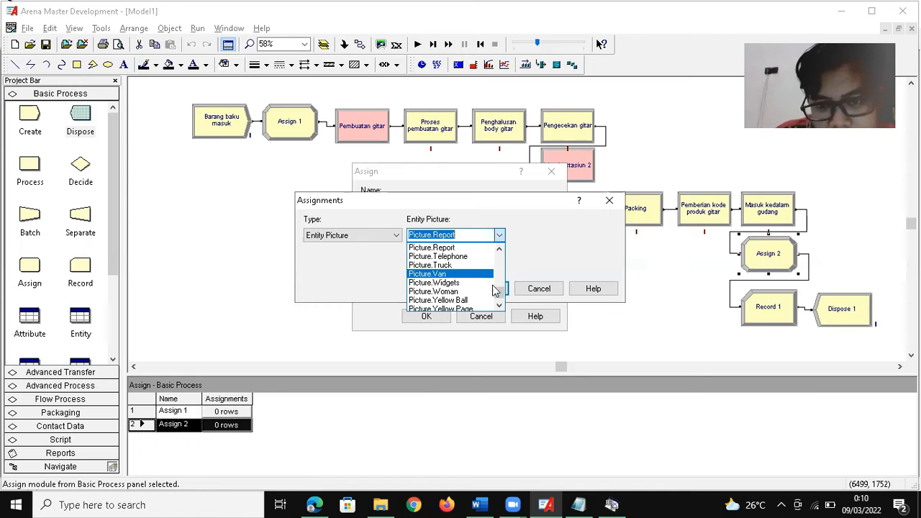
pyautogui.click(432, 265)
pyautogui.click(495, 288)
pyautogui.click(551, 171)
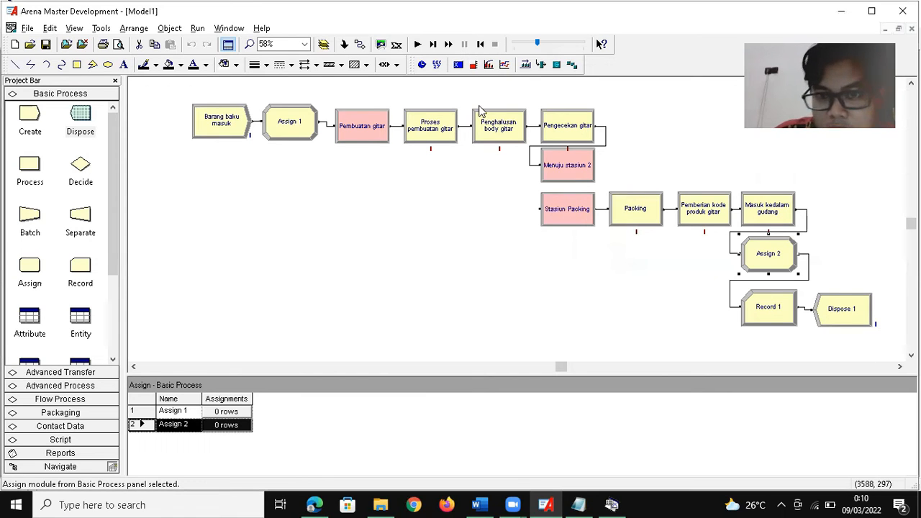
# Add an Entity Type assignment named "Gitar 1" to the Assign 1 module
pyautogui.doubleClick(293, 126)
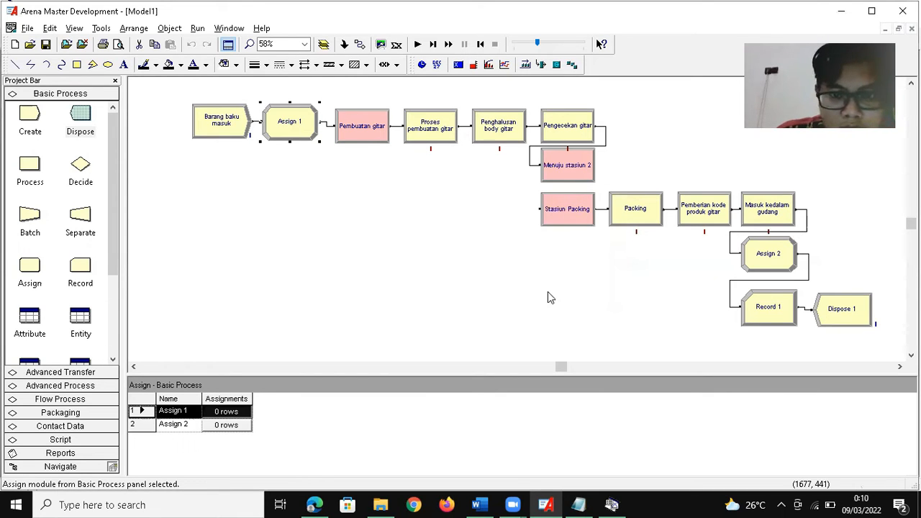
pyautogui.click(529, 240)
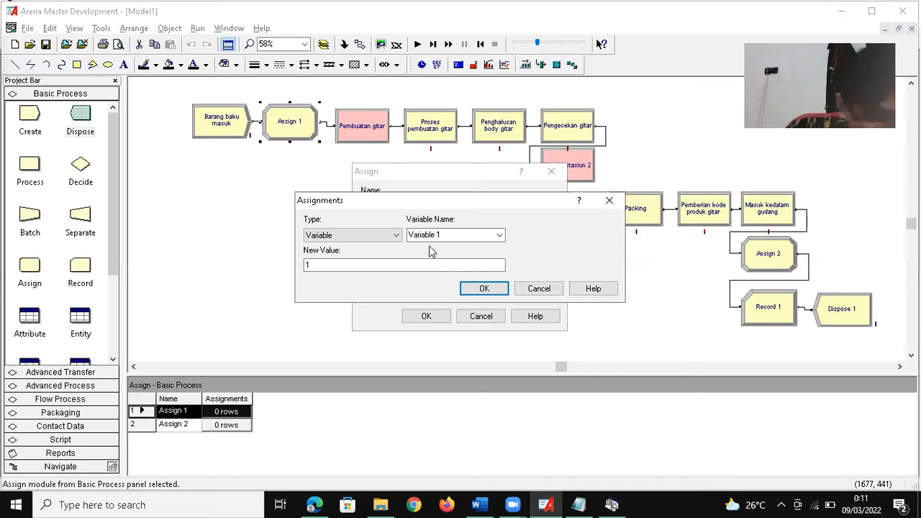
pyautogui.click(388, 235)
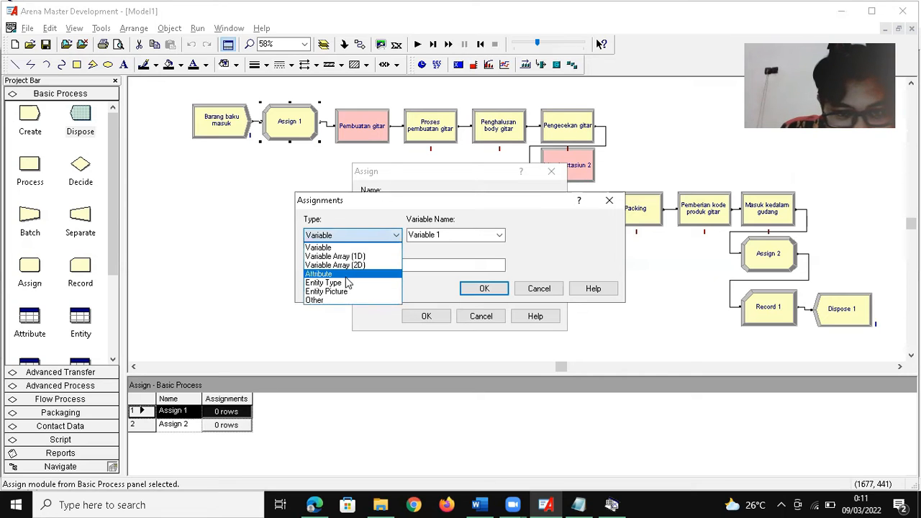
pyautogui.click(349, 283)
pyautogui.click(442, 234)
pyautogui.press('BackSpace')
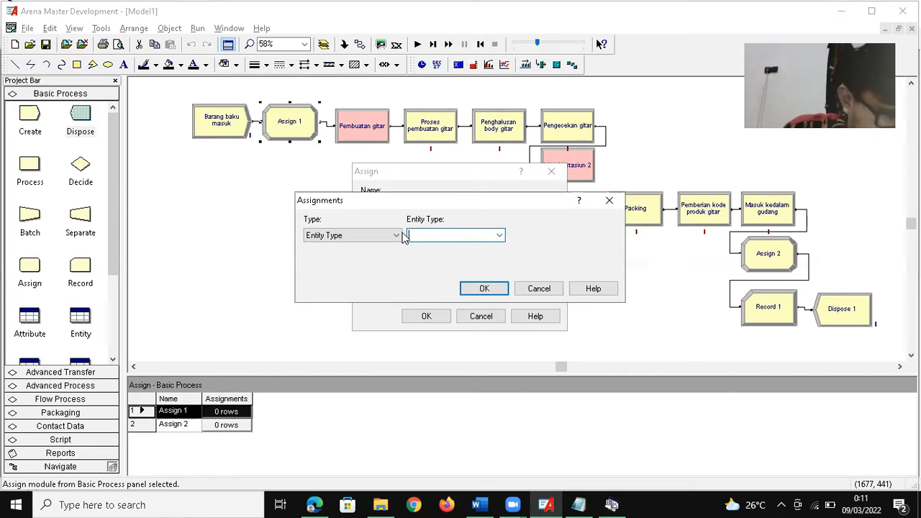
pyautogui.write('G')
pyautogui.press('capslock')
pyautogui.write('itar 1')
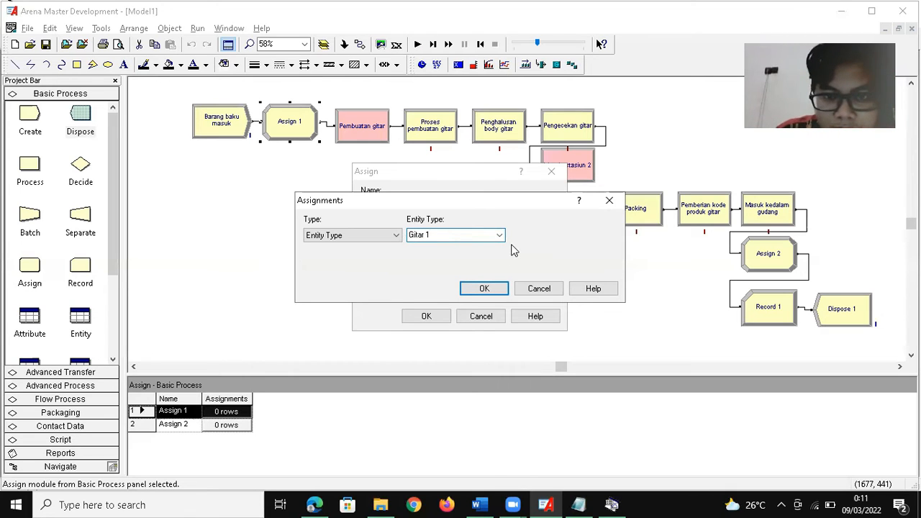
pyautogui.click(487, 288)
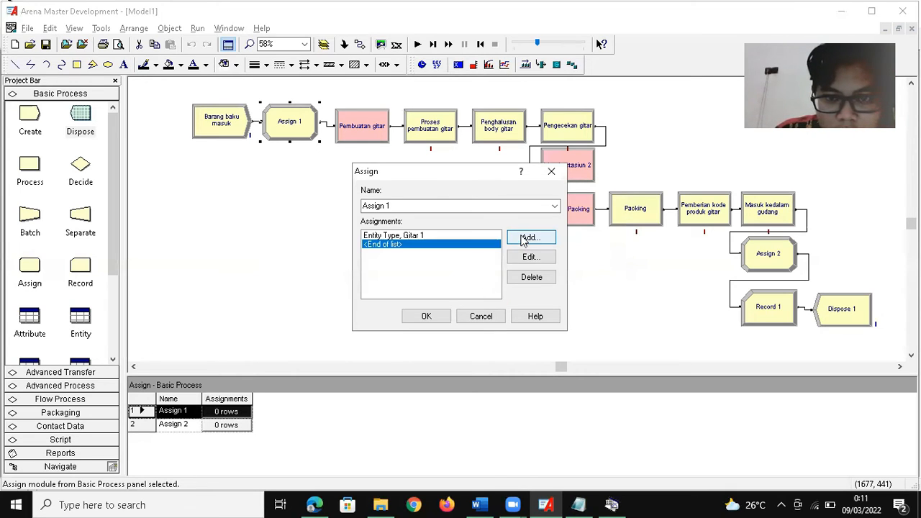
# Add an Entity Picture assignment using Picture.Truck to Assign 1 and apply the module settings
pyautogui.click(523, 240)
pyautogui.click(360, 237)
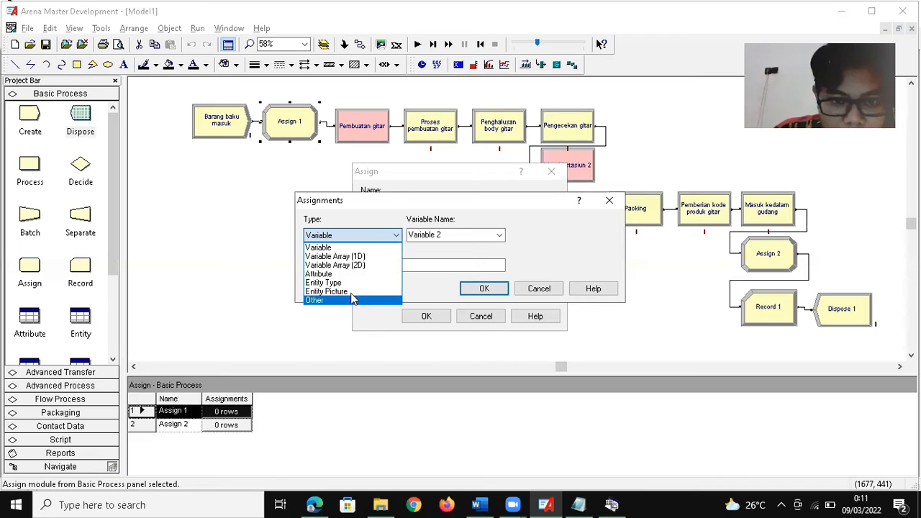
pyautogui.click(352, 292)
pyautogui.click(500, 235)
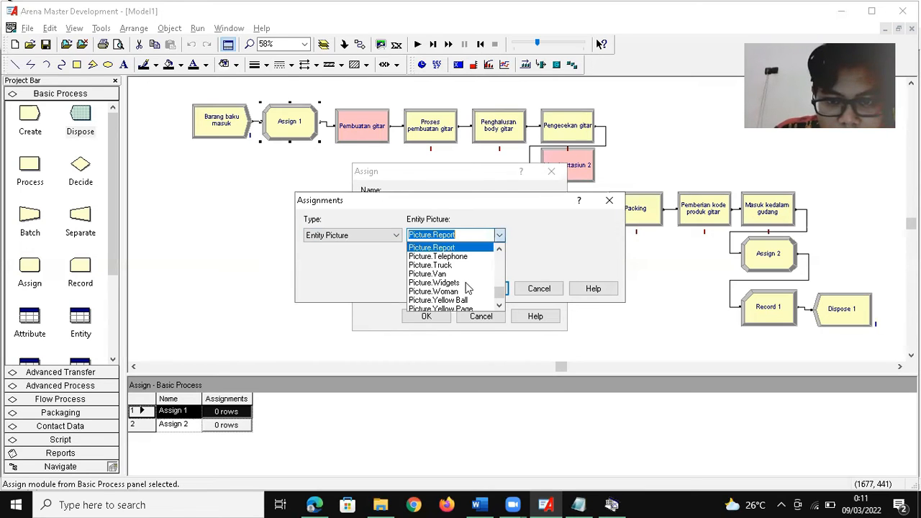
pyautogui.click(430, 265)
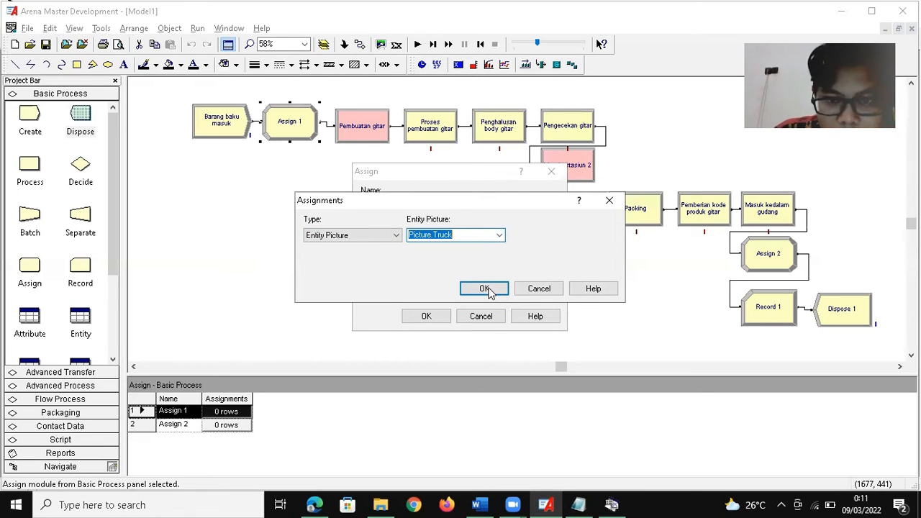
pyautogui.click(485, 288)
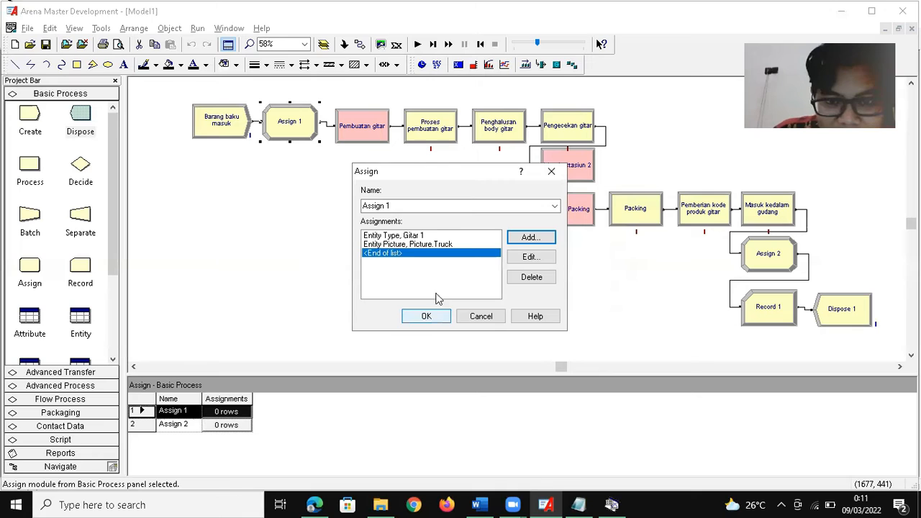
pyautogui.click(435, 318)
pyautogui.doubleClick(770, 302)
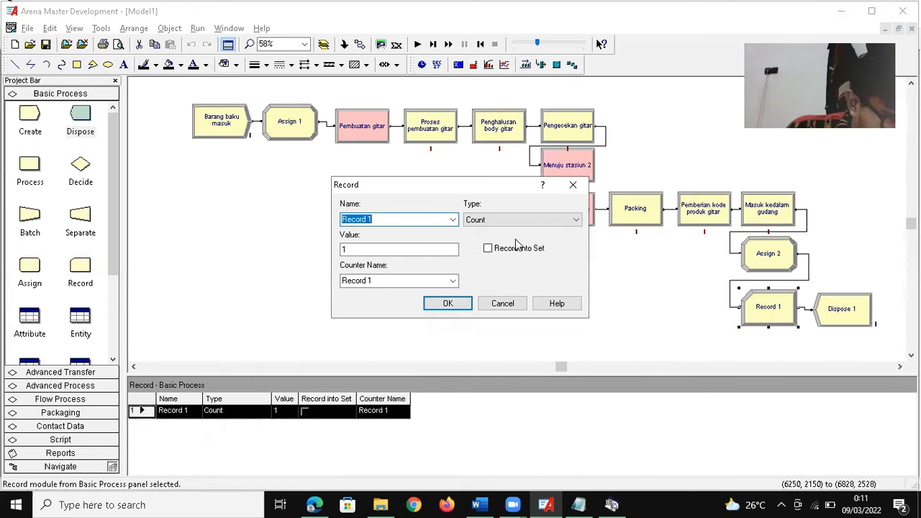
pyautogui.click(448, 303)
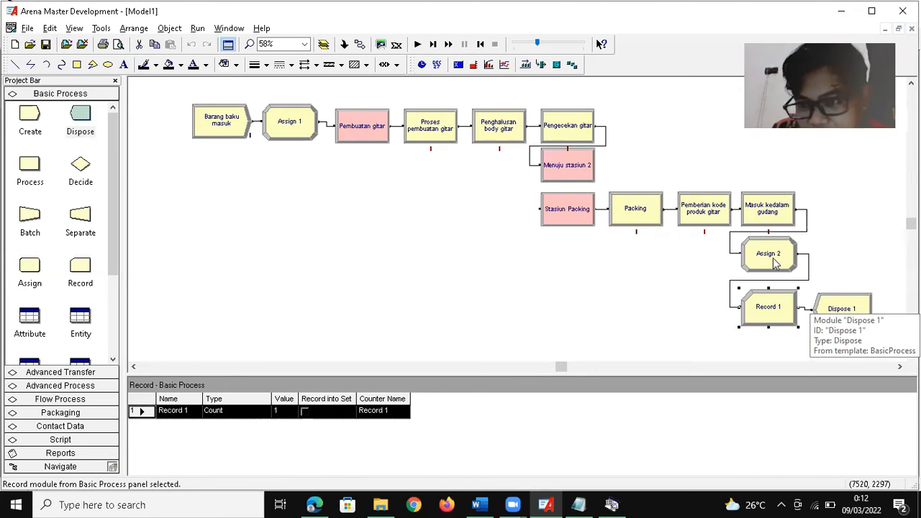
# Rename the "Masuk kedalam gudang" process module "Inspeksi"
pyautogui.doubleClick(776, 218)
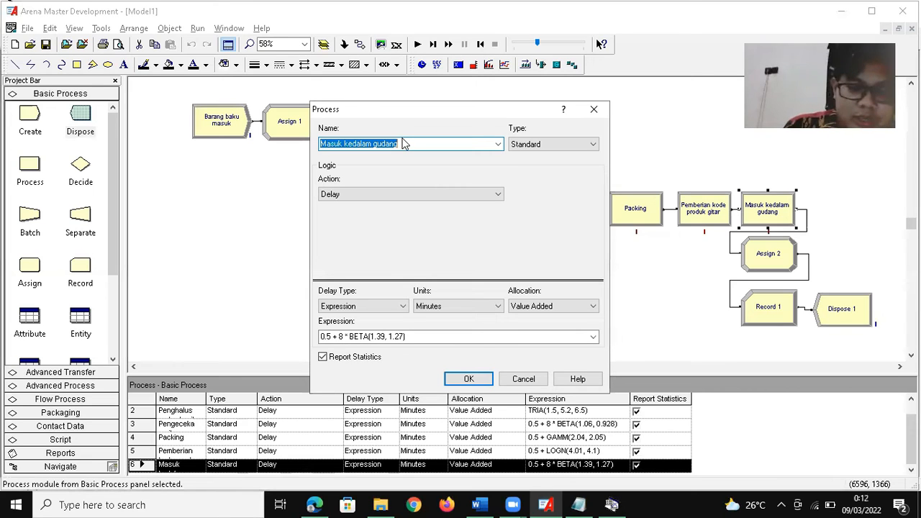
pyautogui.press('BackSpace')
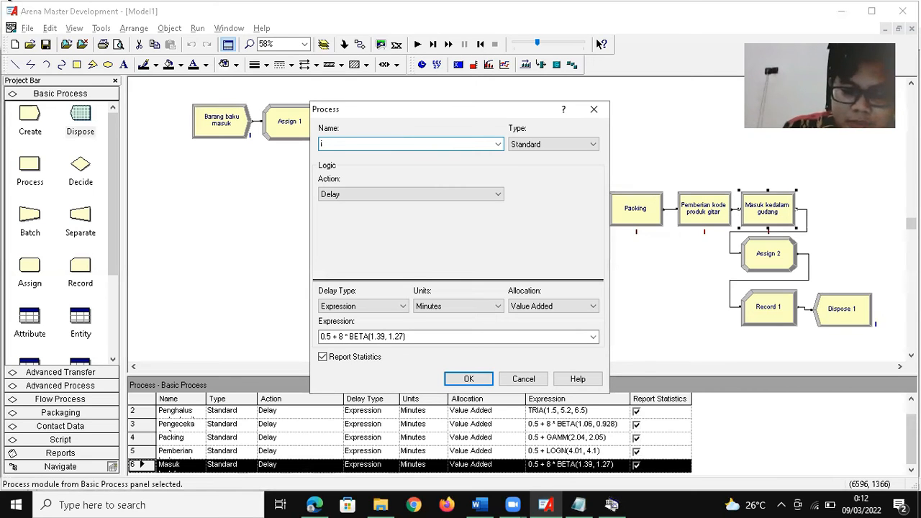
pyautogui.write('i')
pyautogui.press('capslock')
pyautogui.write('NS')
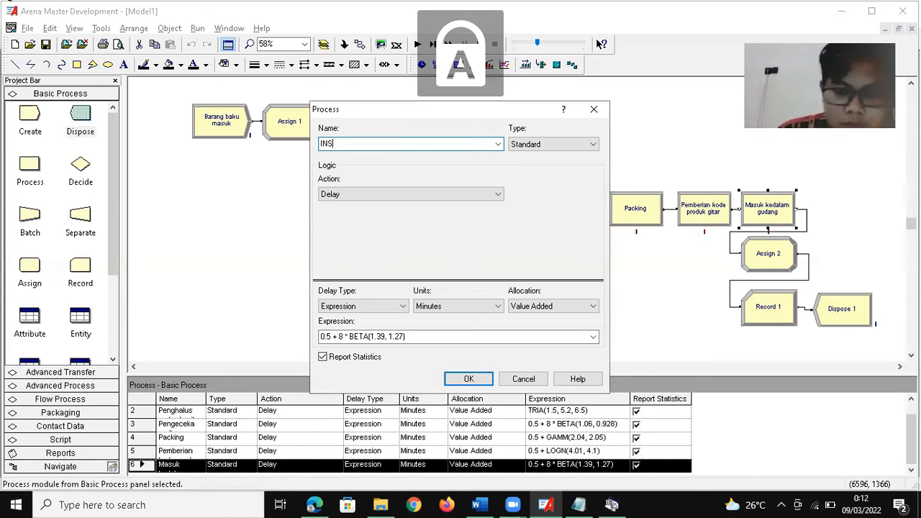
pyautogui.write('PEKSI')
pyautogui.press('BackSpace')
pyautogui.press('BackSpace')
pyautogui.press('BackSpace')
pyautogui.press('BackSpace')
pyautogui.press('BackSpace')
pyautogui.press('BackSpace')
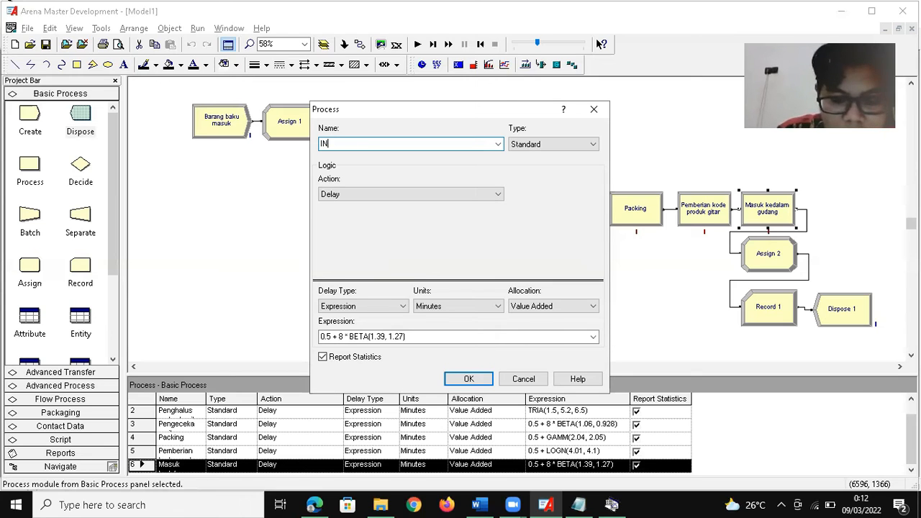
pyautogui.press('BackSpace')
pyautogui.press('capslock')
pyautogui.write('nspeksi')
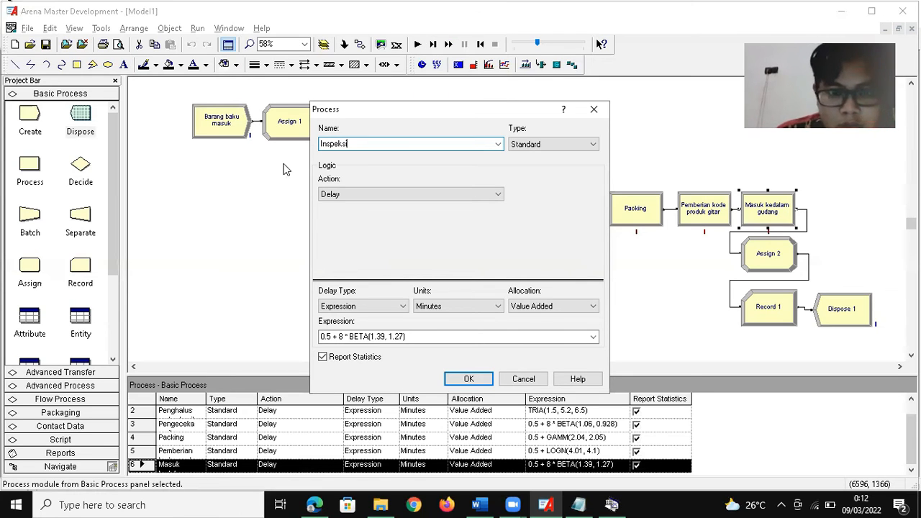
pyautogui.click(469, 379)
# Rename the Dispose 1 module "Menyimpan kedalam gudang gitar"
pyautogui.doubleClick(839, 314)
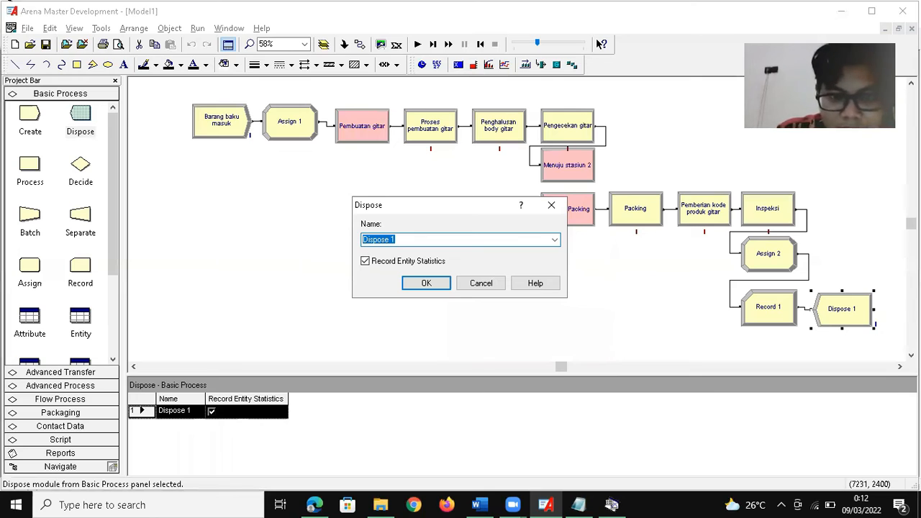
pyautogui.press('BackSpace')
pyautogui.write('Menhy')
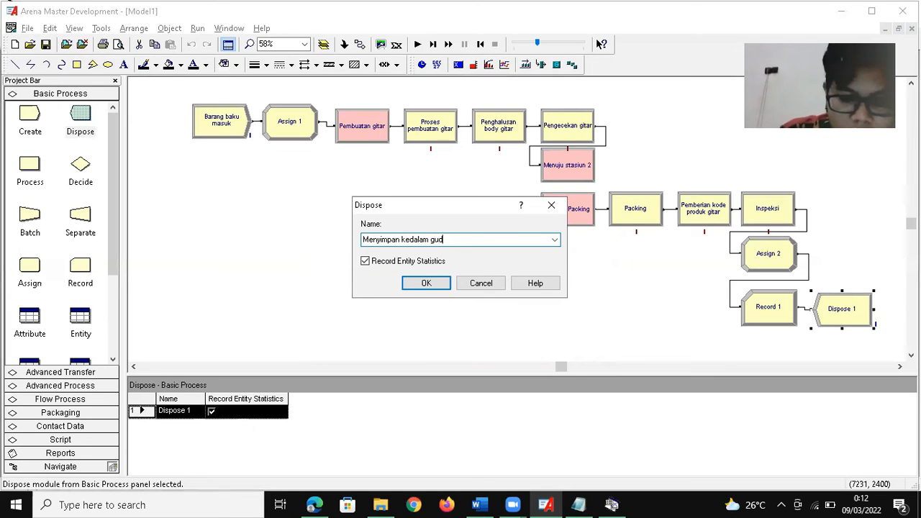
pyautogui.write('itar')
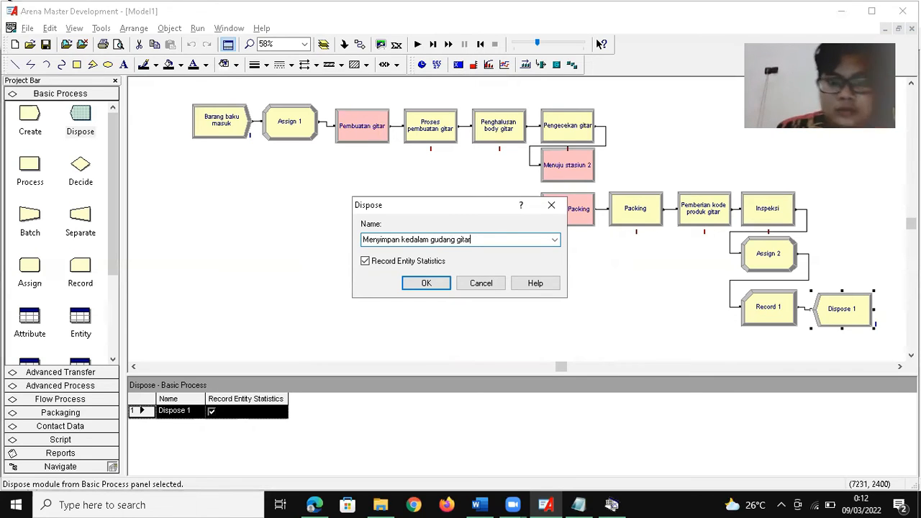
pyautogui.click(426, 284)
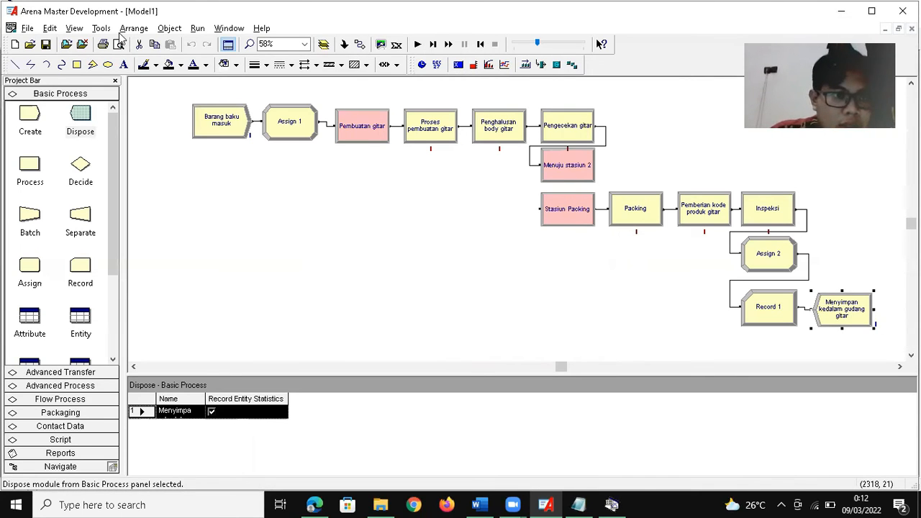
# Set the number of replications to 10 in the run setup
pyautogui.click(100, 28)
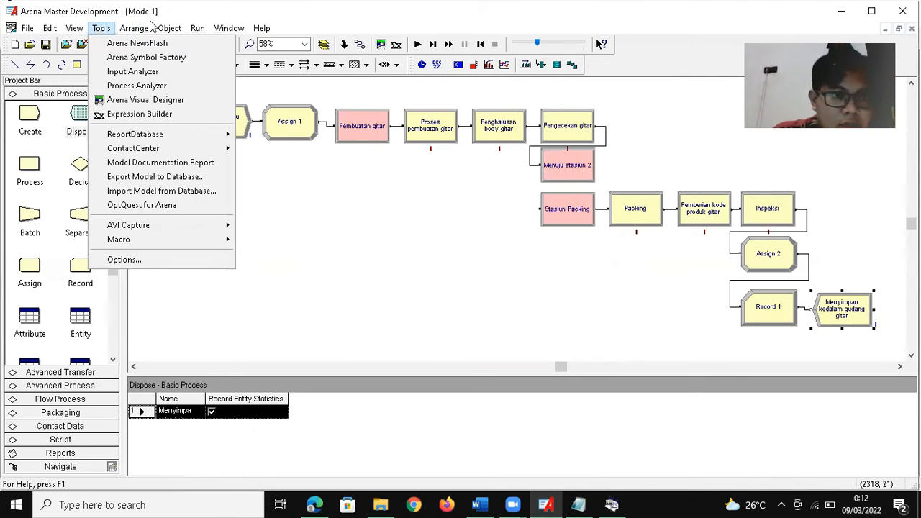
pyautogui.moveTo(196, 33)
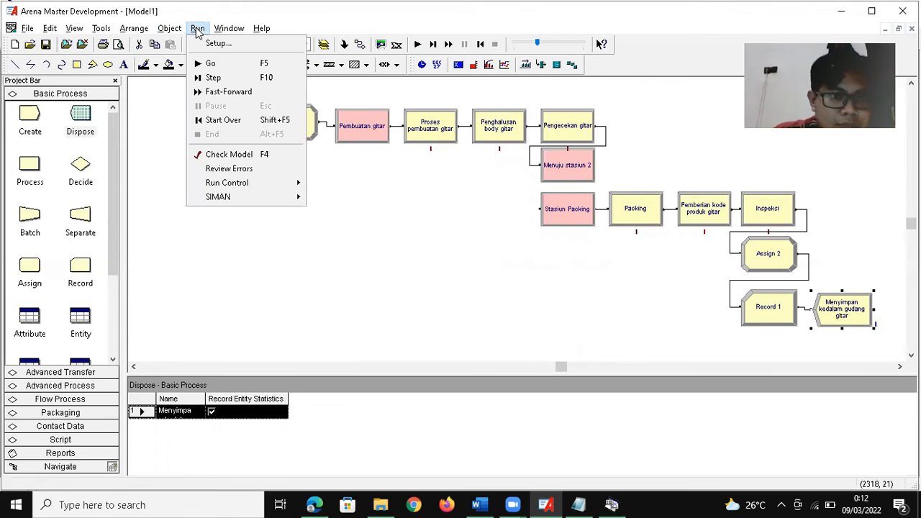
pyautogui.click(213, 44)
pyautogui.click(366, 106)
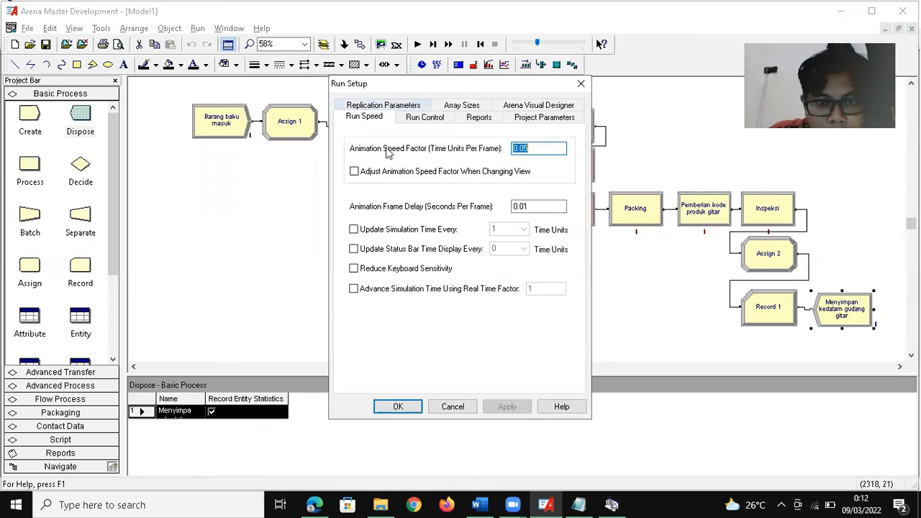
pyautogui.click(383, 105)
pyautogui.press('BackSpace')
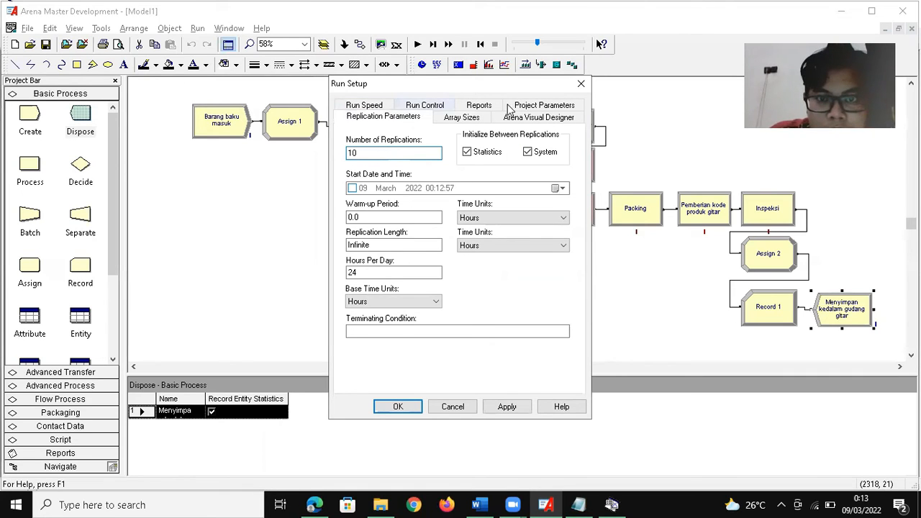
# Enable statistics collection for Costing, Tanks, Processes, Stations, Activity Areas, Conveyors and Transporters, and apply the run setup
pyautogui.click(528, 115)
pyautogui.click(532, 109)
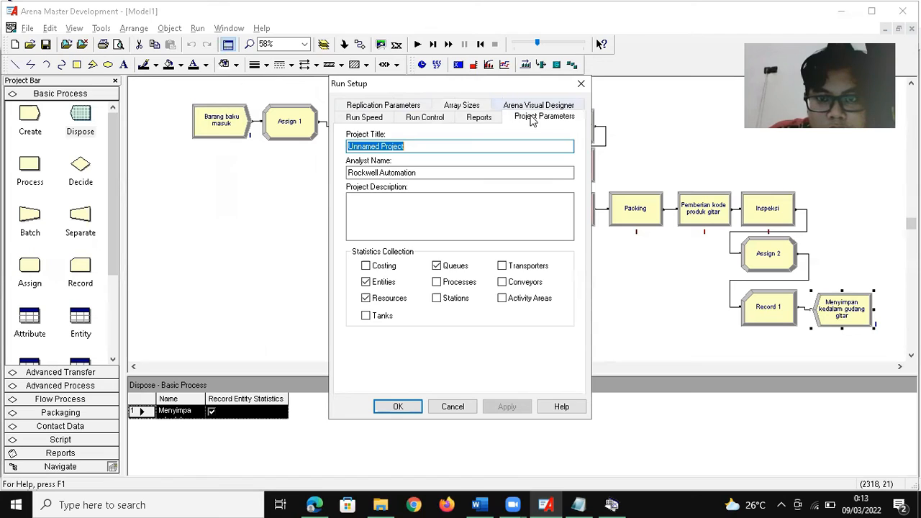
pyautogui.click(455, 300)
pyautogui.click(376, 273)
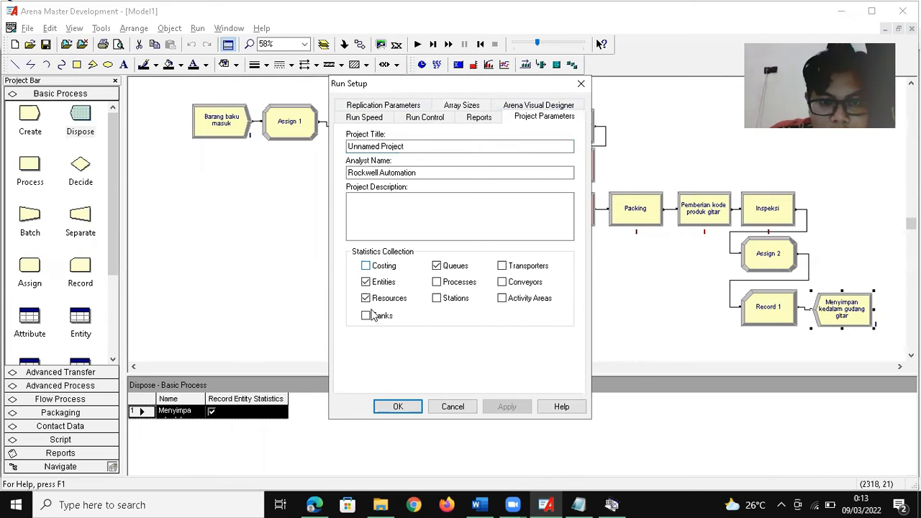
pyautogui.click(455, 293)
pyautogui.click(503, 298)
pyautogui.click(502, 282)
pyautogui.click(503, 266)
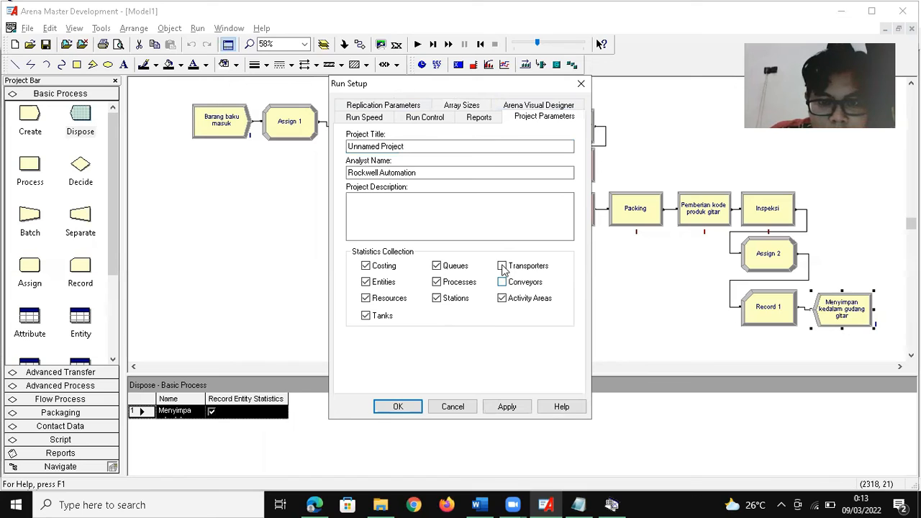
pyautogui.click(398, 407)
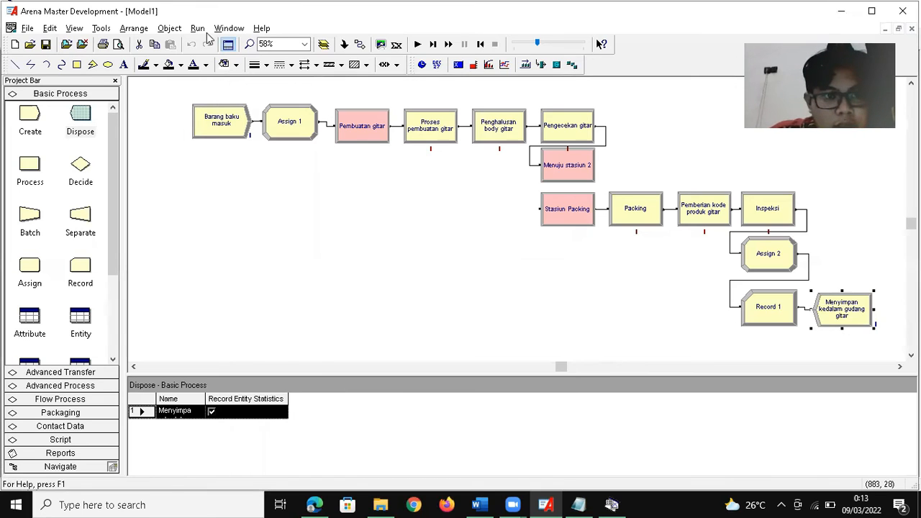
# Run the simulation and locate the module that the error report refers to
pyautogui.click(198, 29)
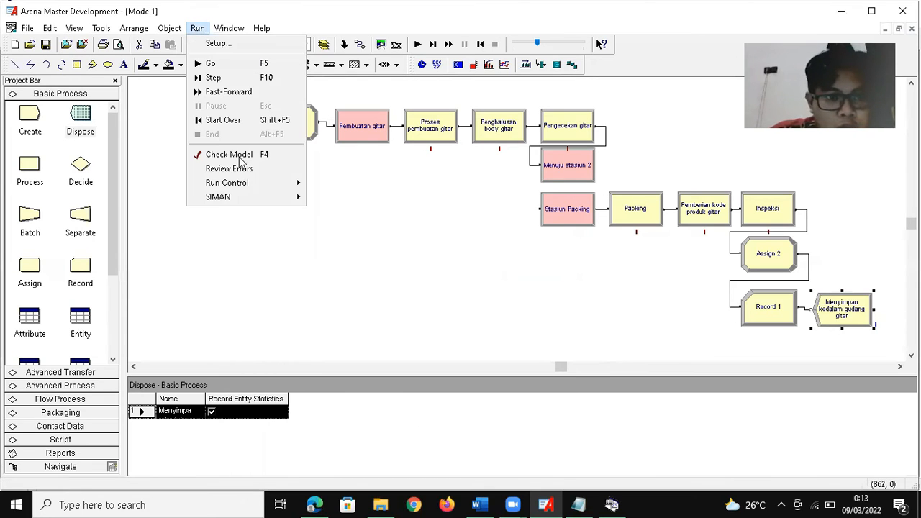
pyautogui.click(237, 65)
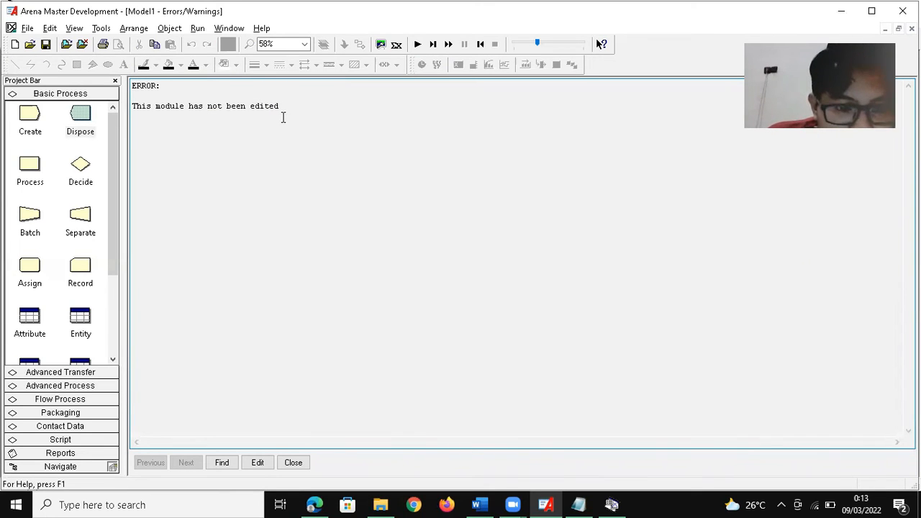
pyautogui.click(216, 465)
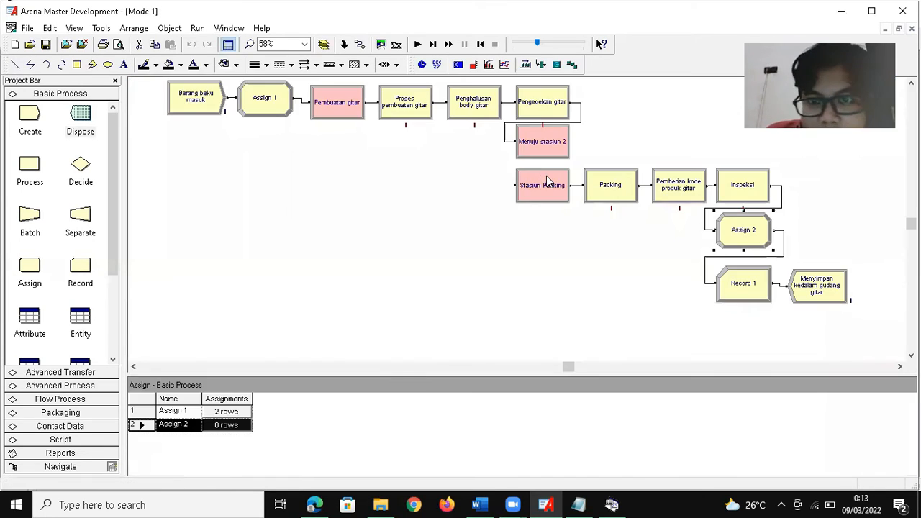
# Check the settings of the Stasiun Packing station, the Barang baku masuk Create module, Assign 1 and the Pembuatan gitar station
pyautogui.doubleClick(540, 186)
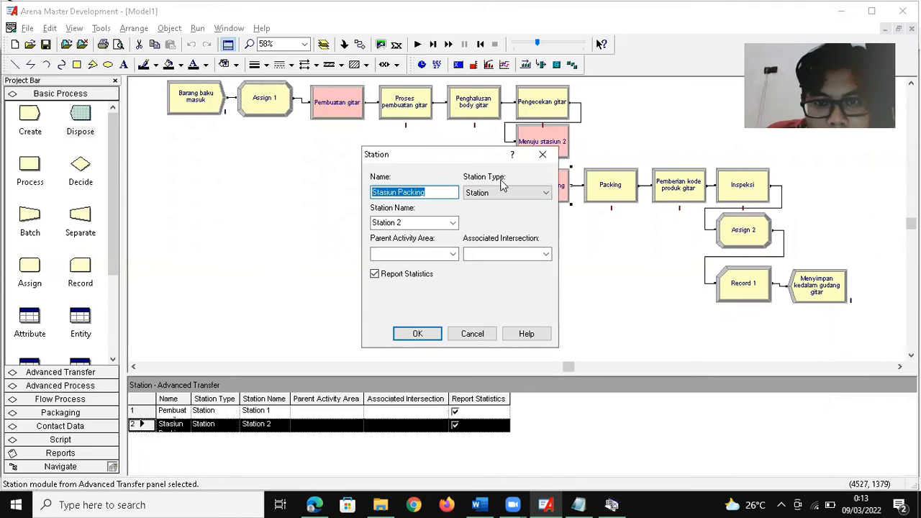
pyautogui.press('Escape')
pyautogui.click(283, 114)
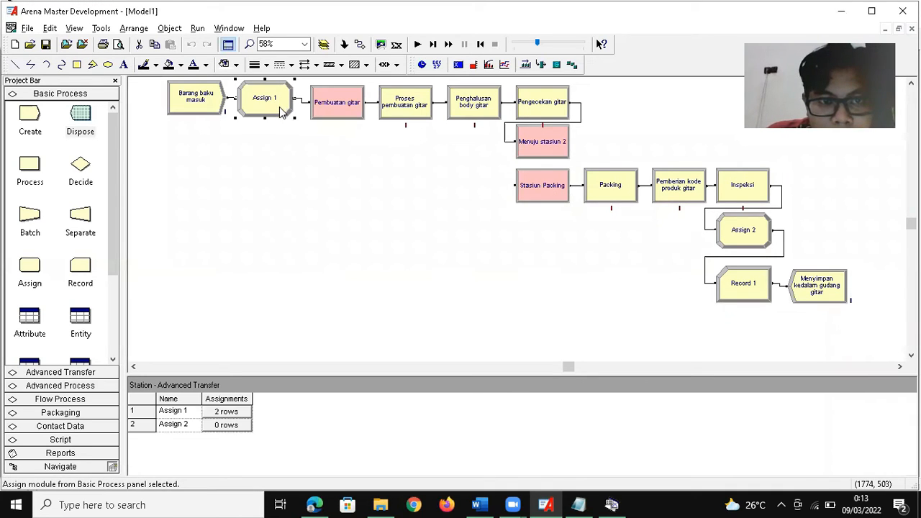
pyautogui.click(189, 101)
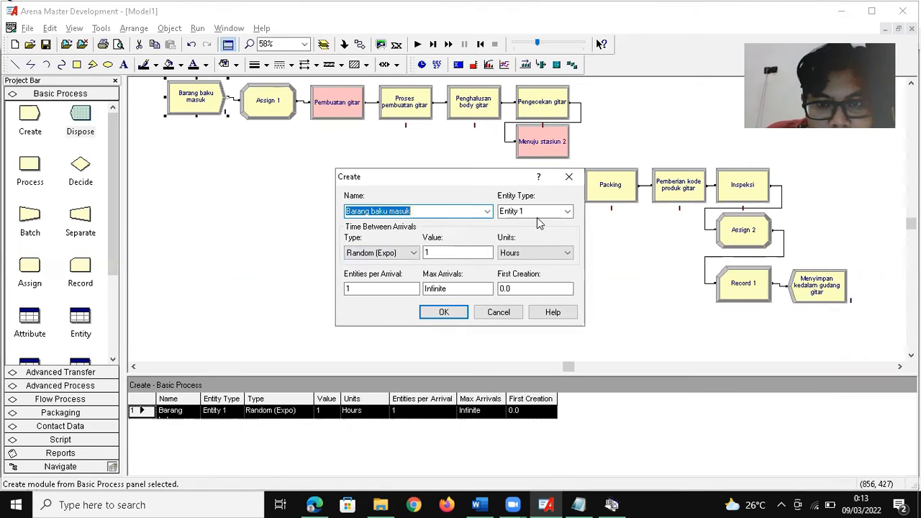
pyautogui.press('Tab')
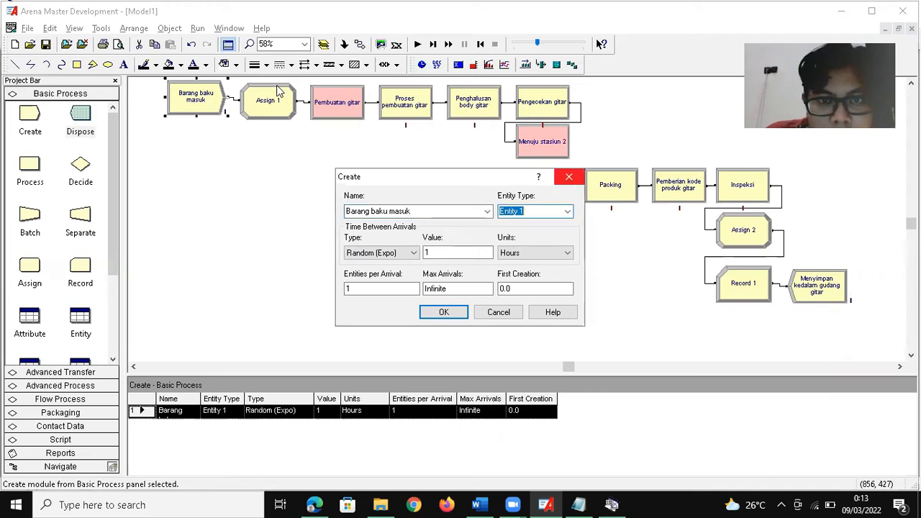
pyautogui.click(569, 177)
pyautogui.doubleClick(281, 108)
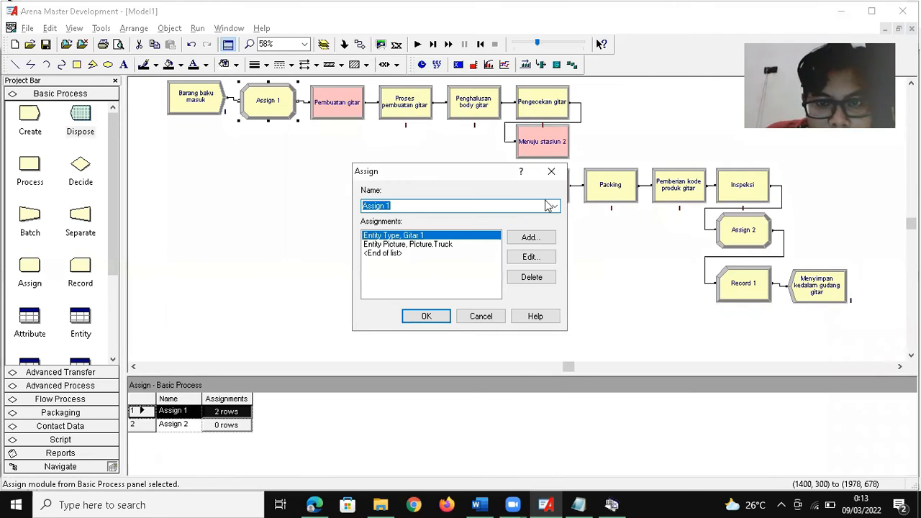
pyautogui.click(552, 172)
pyautogui.click(343, 115)
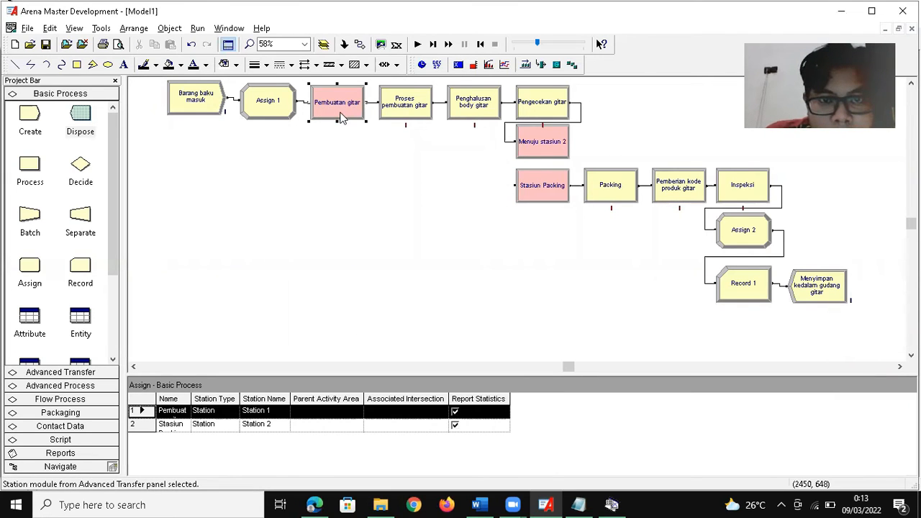
pyautogui.doubleClick(343, 119)
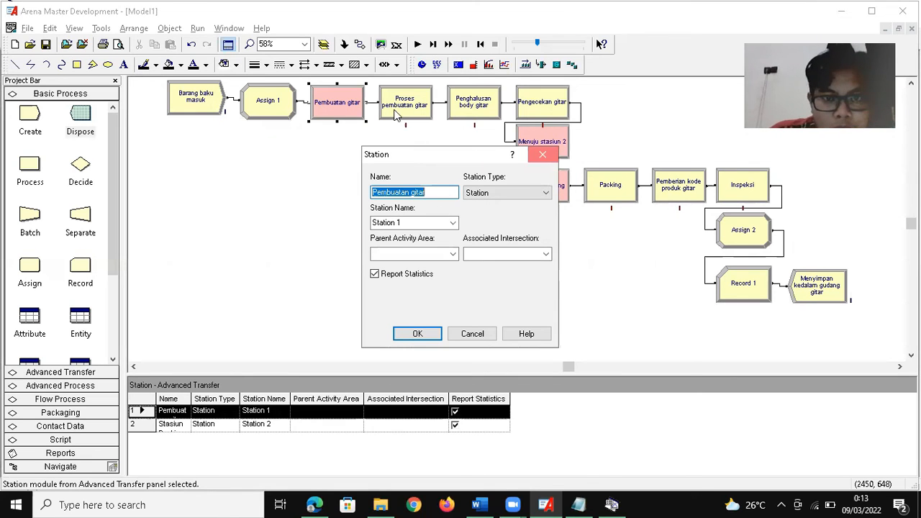
pyautogui.click(543, 154)
# Check the delay settings of the process modules from Proses pembuatan gitar through Pengecekan gitar, Packing and Pemberian kode produk gitar to Inspeksi
pyautogui.click(406, 108)
pyautogui.doubleClick(405, 108)
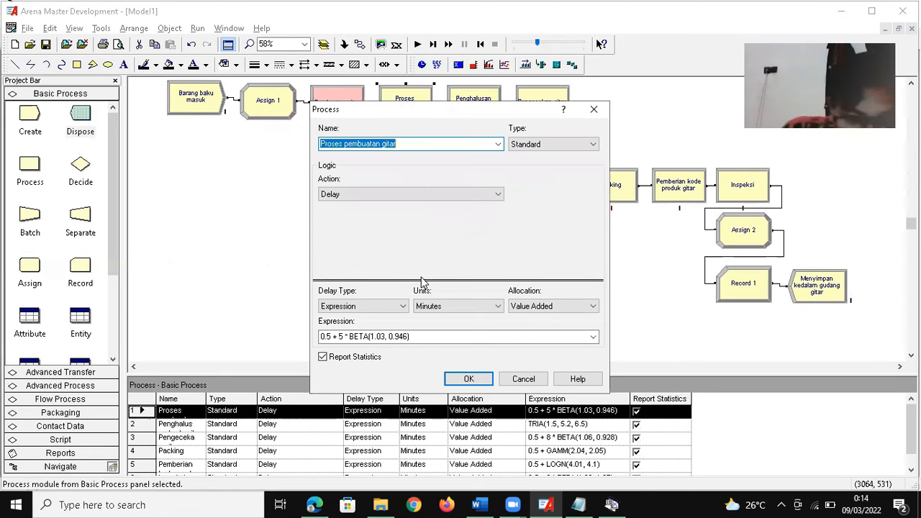
pyautogui.click(594, 110)
pyautogui.doubleClick(563, 108)
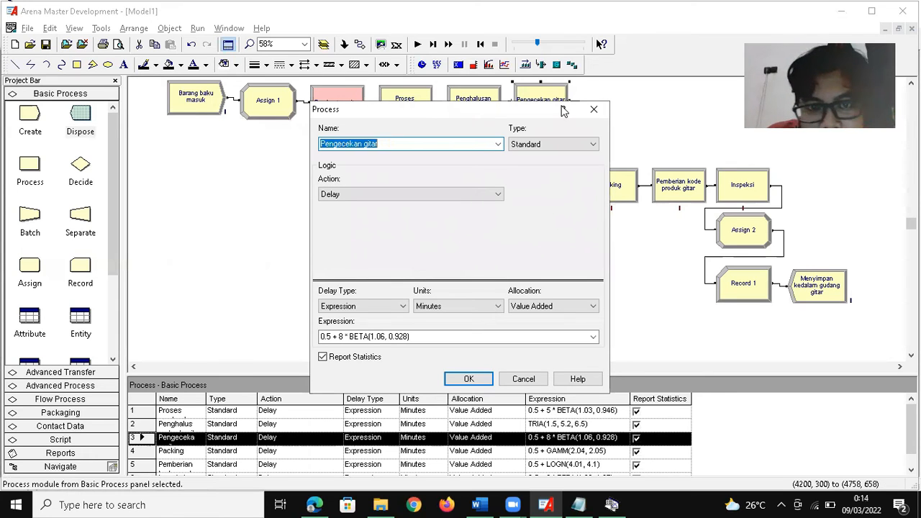
pyautogui.click(591, 110)
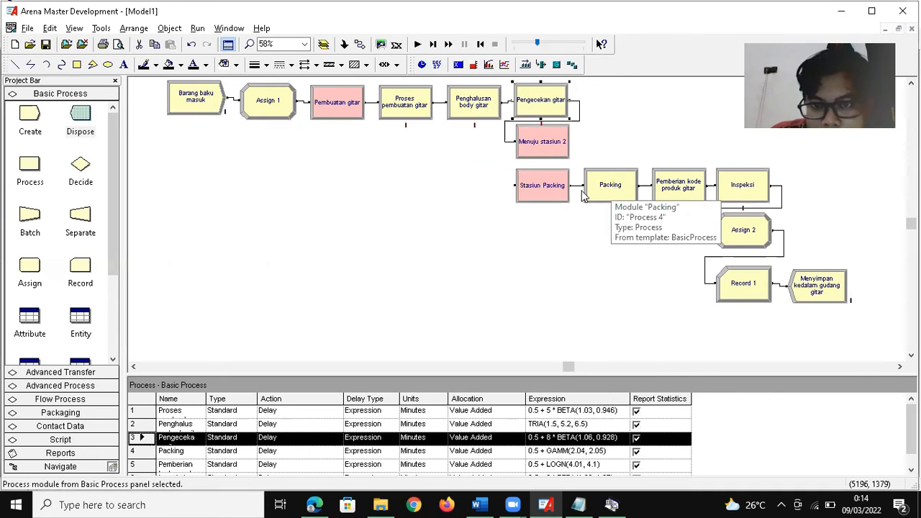
pyautogui.click(584, 191)
pyautogui.click(594, 110)
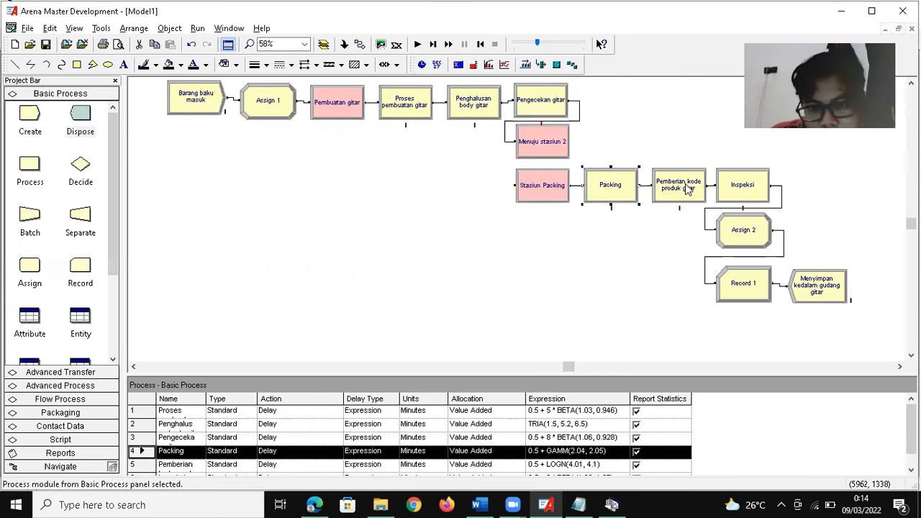
pyautogui.doubleClick(684, 186)
pyautogui.click(594, 110)
pyautogui.doubleClick(733, 189)
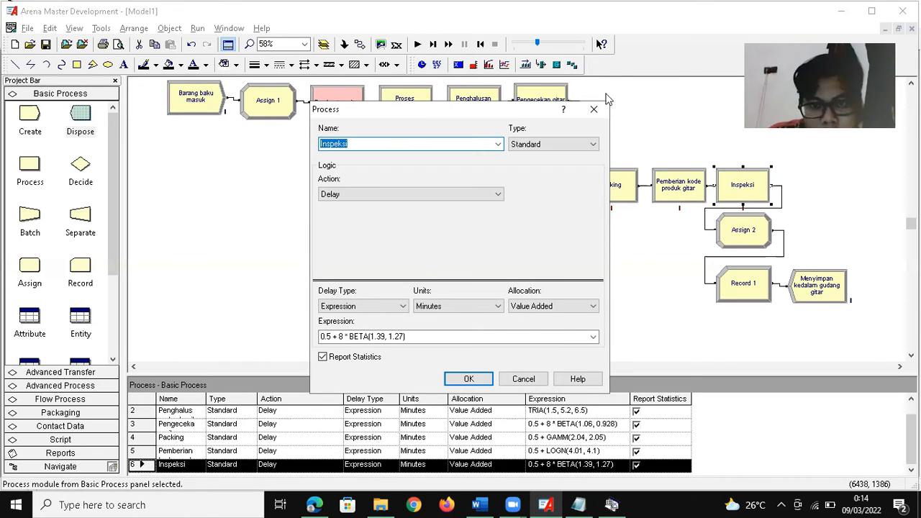
pyautogui.click(593, 110)
# Check the assignment list of Assign 2 and the counter settings of Record 1
pyautogui.click(756, 238)
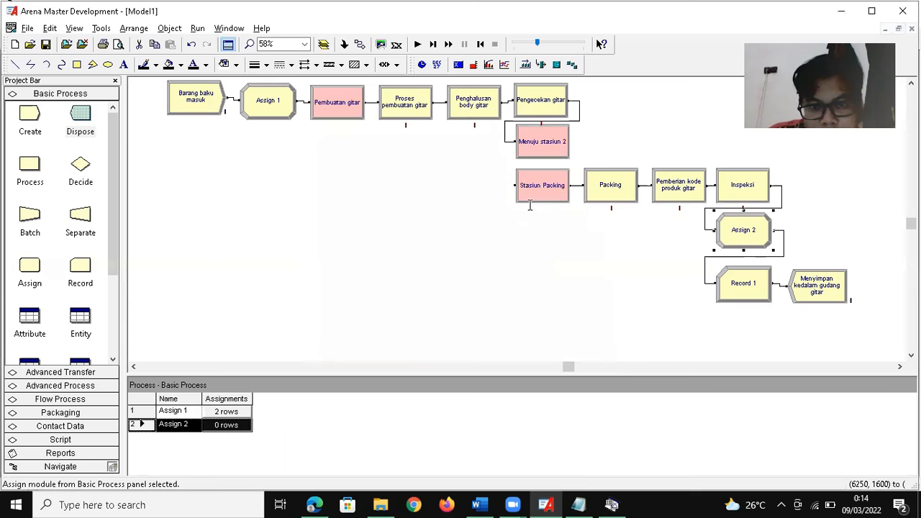
pyautogui.click(527, 236)
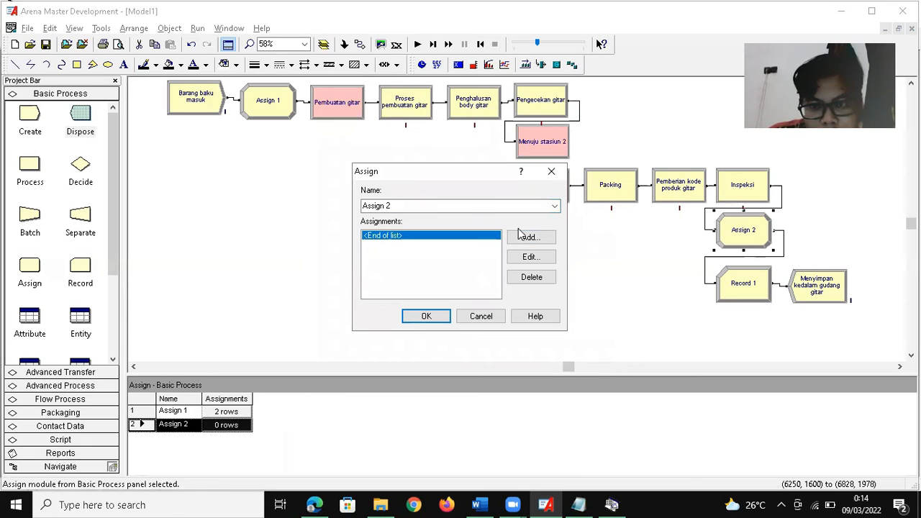
pyautogui.click(552, 172)
pyautogui.doubleClick(744, 284)
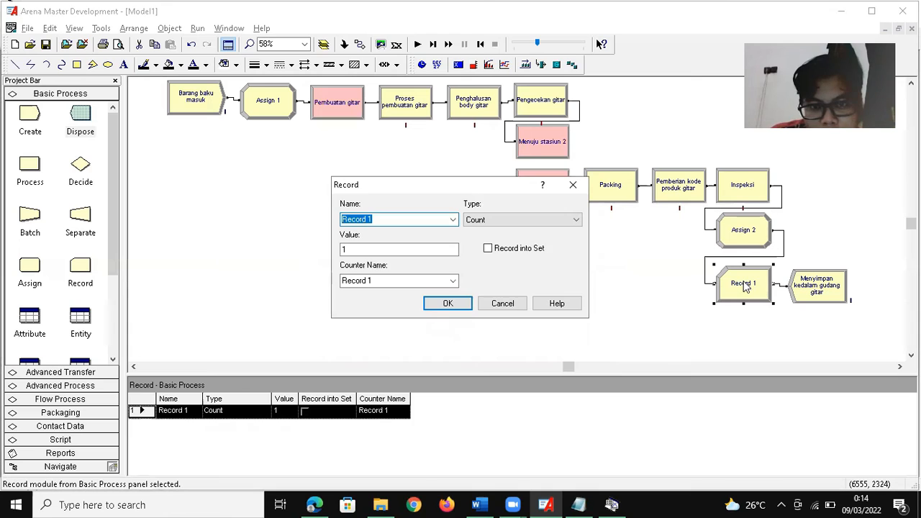
pyautogui.click(573, 184)
# Add an Entity Picture assignment using Picture.Truck to the Assign 2 module and apply the module settings
pyautogui.doubleClick(758, 232)
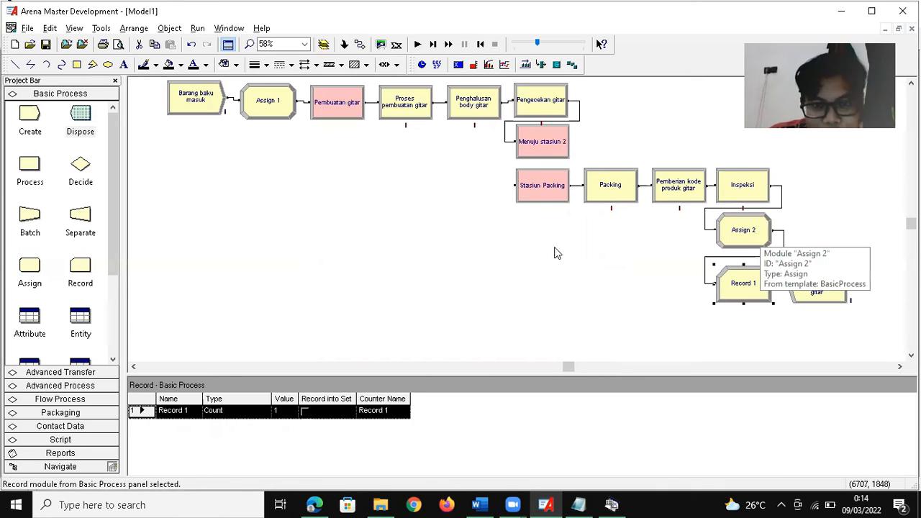
pyautogui.click(530, 238)
pyautogui.click(374, 238)
pyautogui.click(501, 237)
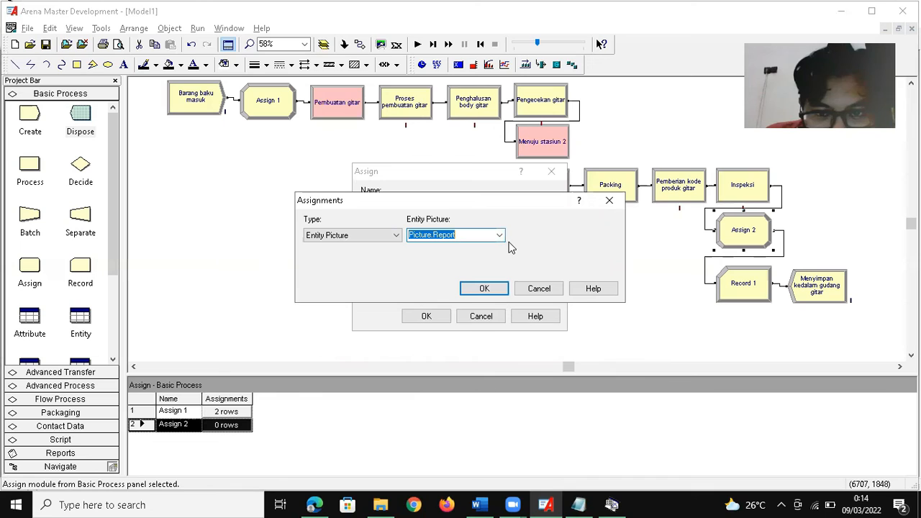
pyautogui.click(501, 237)
pyautogui.click(465, 265)
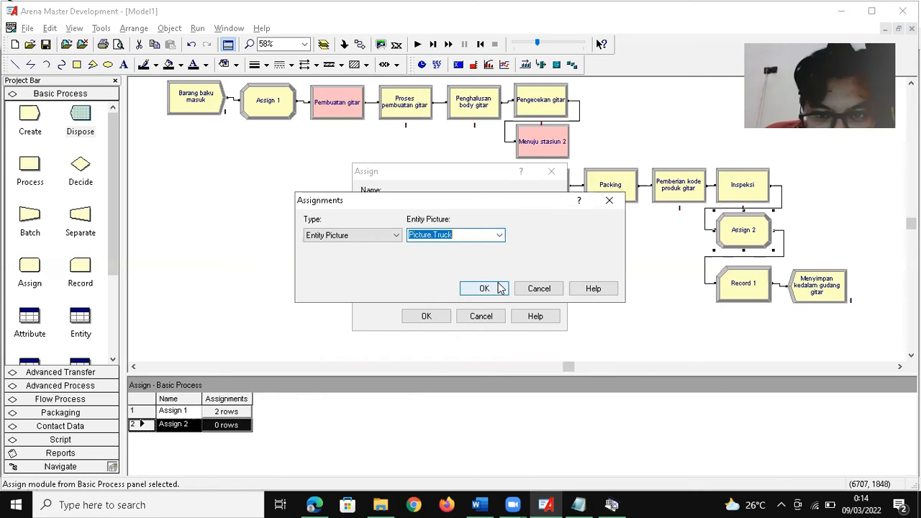
pyautogui.click(497, 288)
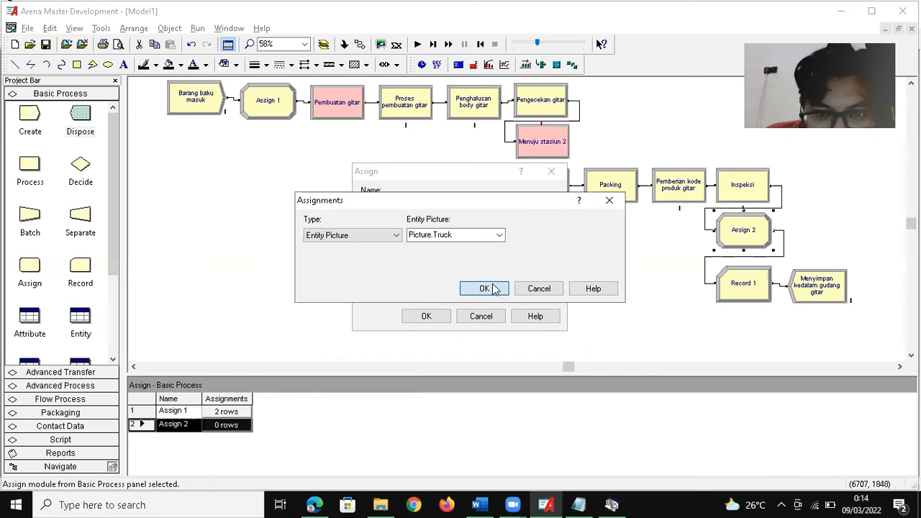
pyautogui.click(427, 316)
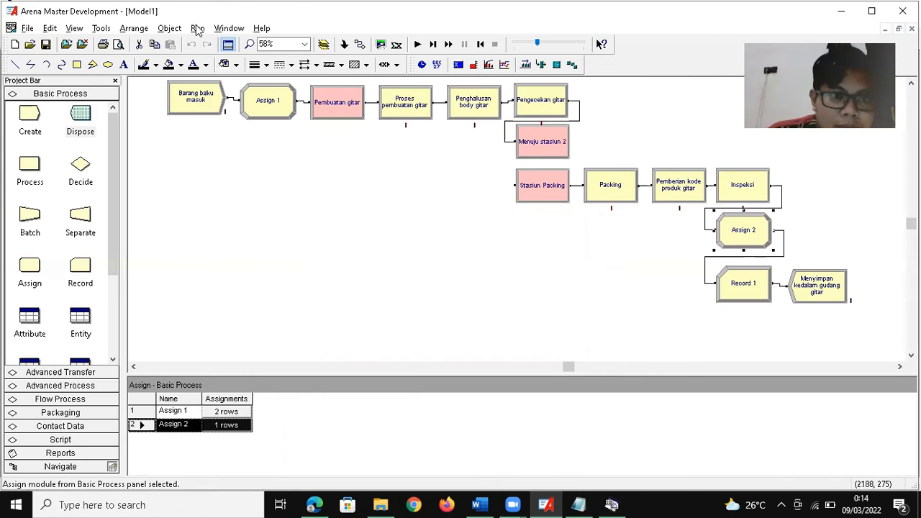
# Start the simulation run and end it before all replications are complete
pyautogui.click(197, 28)
pyautogui.click(211, 63)
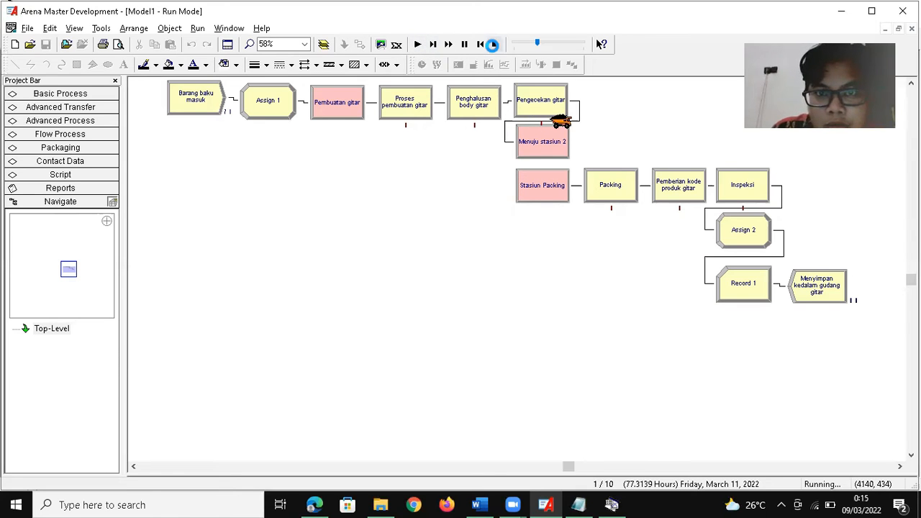
pyautogui.click(495, 45)
# Check the settings of the Penghalusan body gitar and Pengecekan gitar processes, Assign 1 and the Barang baku masuk Create module
pyautogui.doubleClick(489, 109)
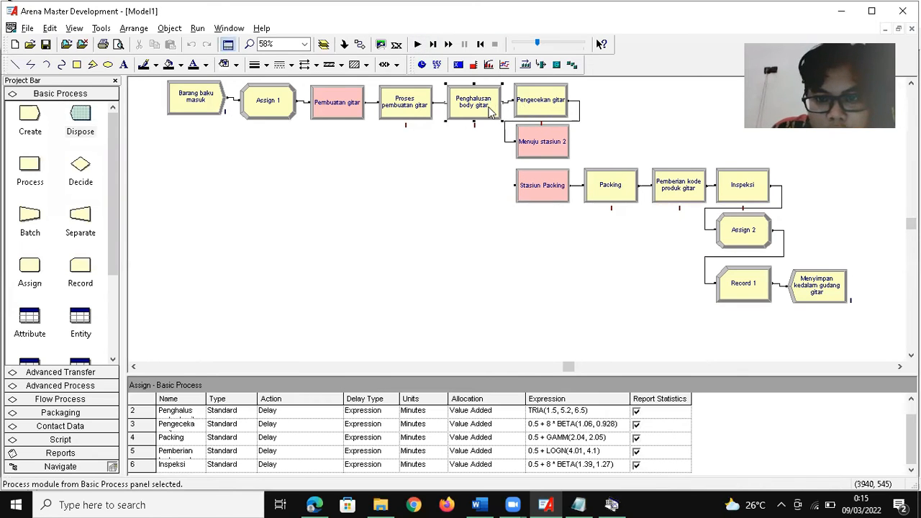
pyautogui.press('Escape')
pyautogui.click(393, 111)
pyautogui.doubleClick(539, 115)
pyautogui.press('Escape')
pyautogui.doubleClick(253, 105)
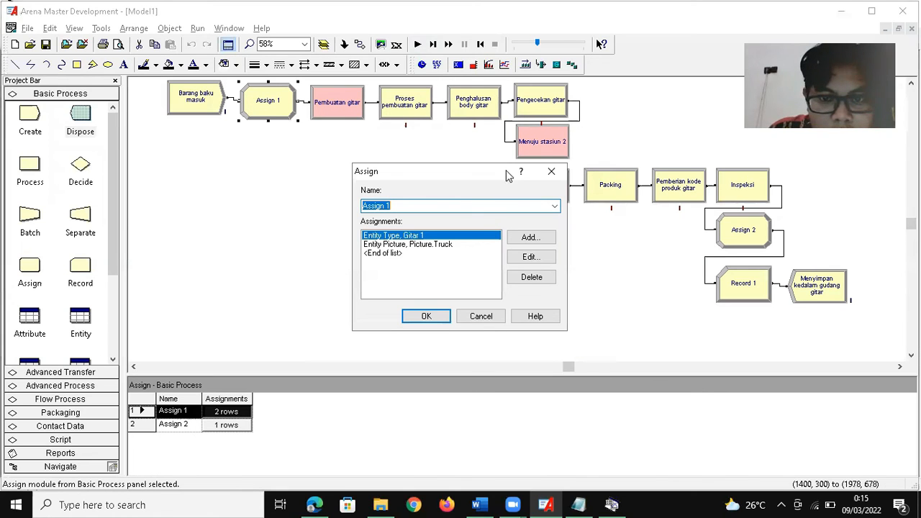
pyautogui.press('Escape')
pyautogui.doubleClick(205, 98)
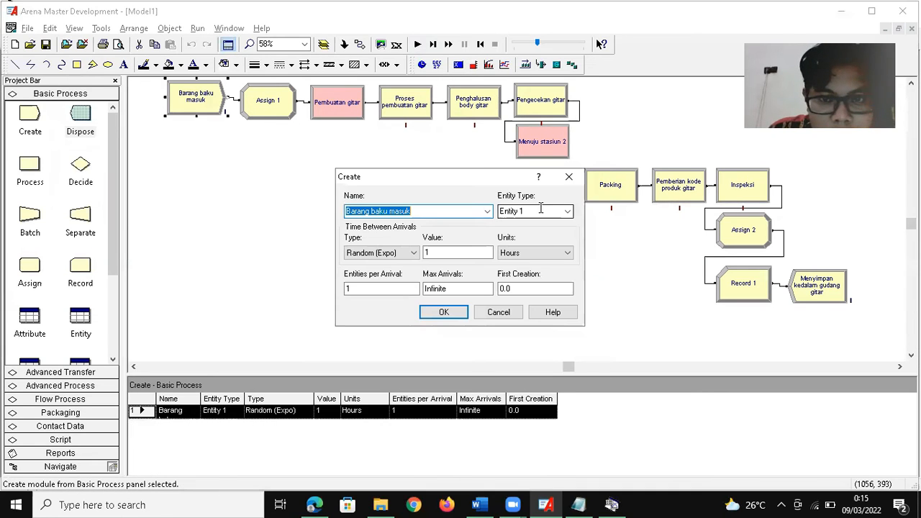
pyautogui.press('Escape')
# Check the delay settings of Packing and Pemberian kode produk gitar and the counter settings of Record 1
pyautogui.click(606, 185)
pyautogui.doubleClick(606, 185)
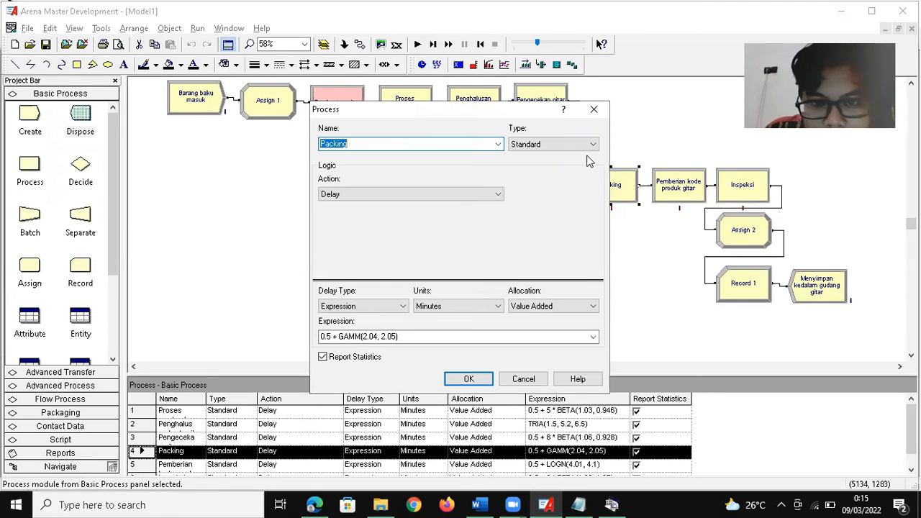
pyautogui.press('Escape')
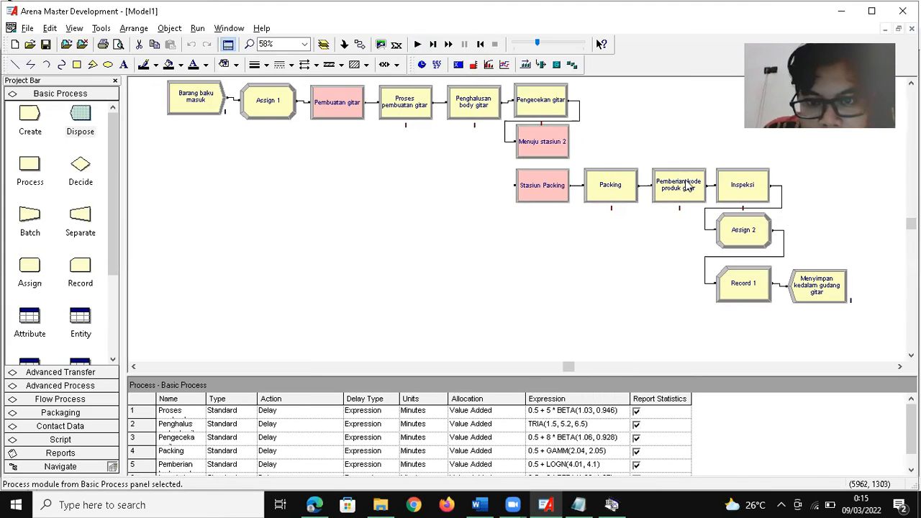
pyautogui.doubleClick(684, 185)
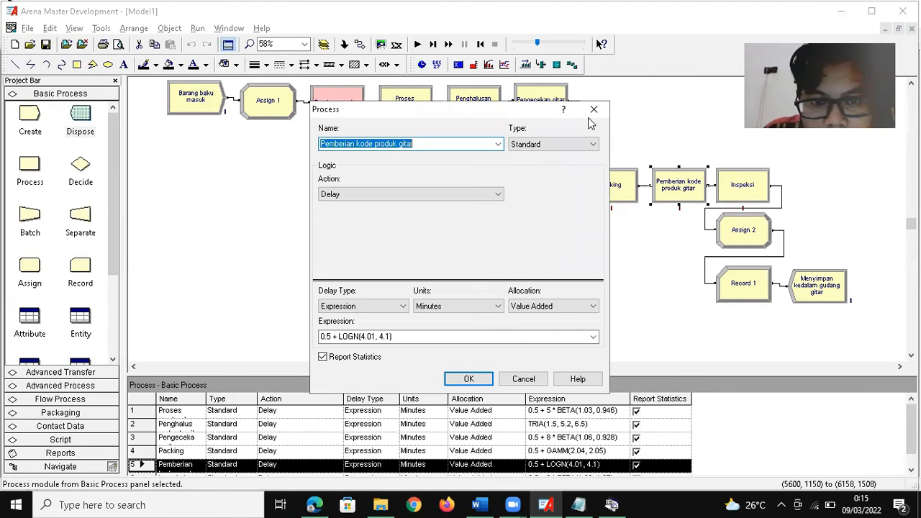
pyautogui.click(594, 110)
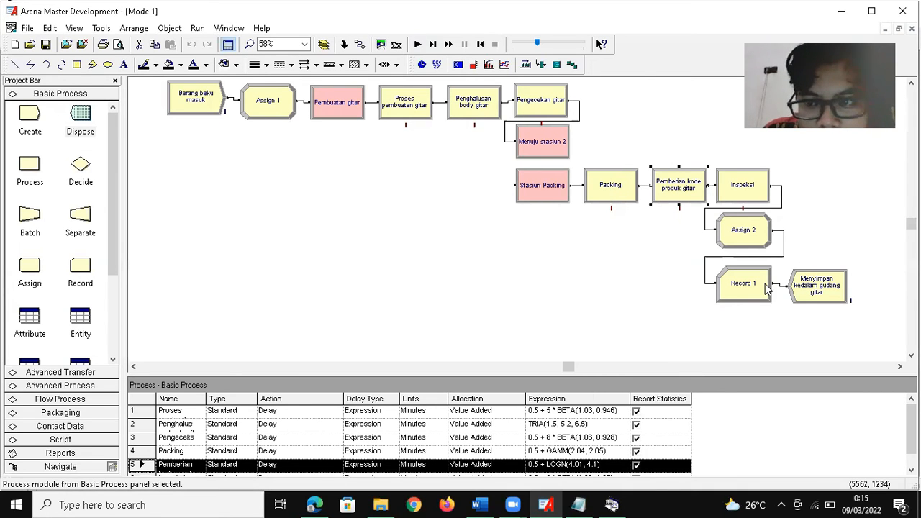
pyautogui.doubleClick(729, 281)
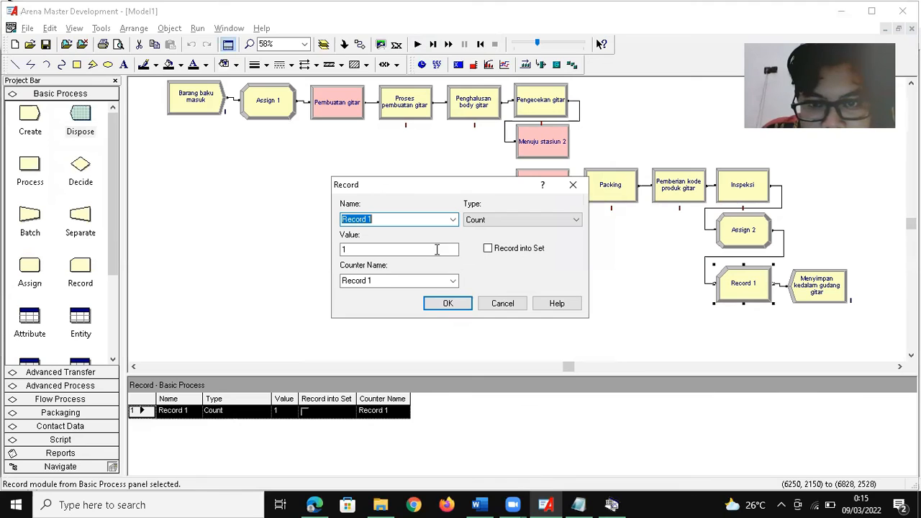
pyautogui.click(573, 185)
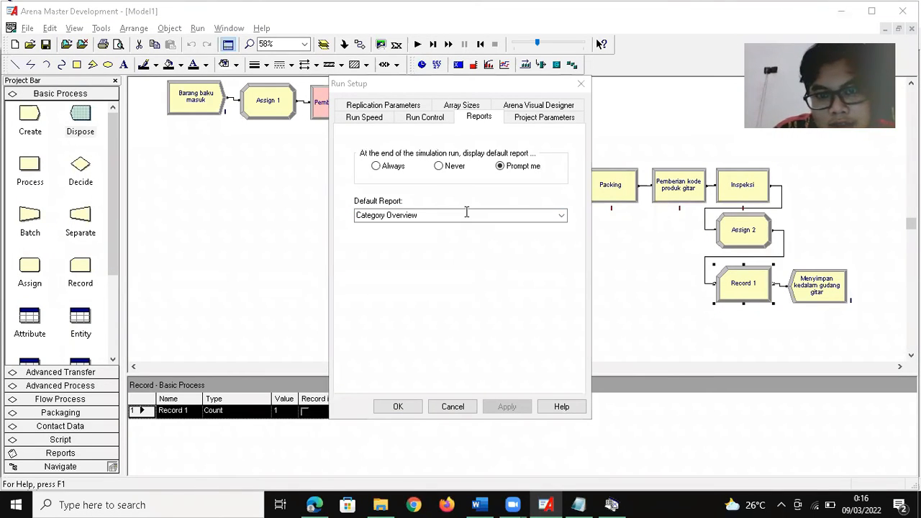
# Set the default report in the run setup to SIMAN Summary Report(.out file) and apply the setup
pyautogui.click(561, 218)
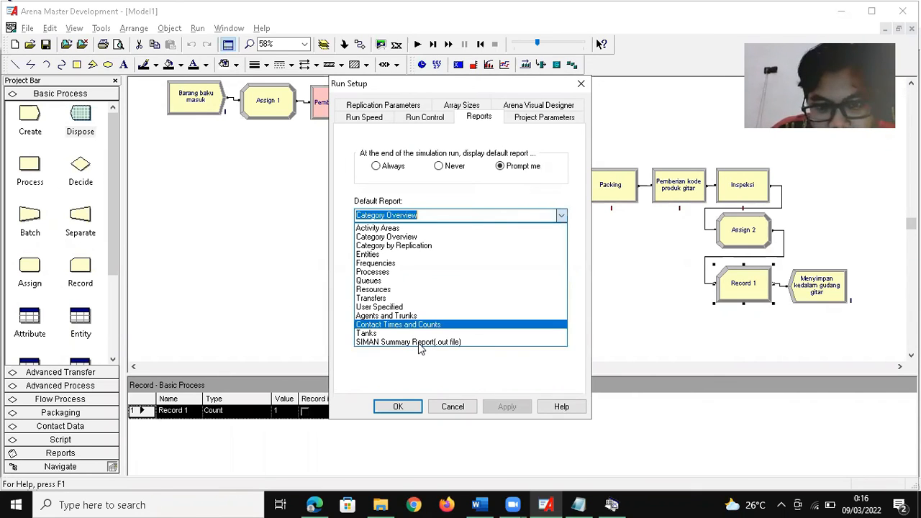
pyautogui.click(421, 343)
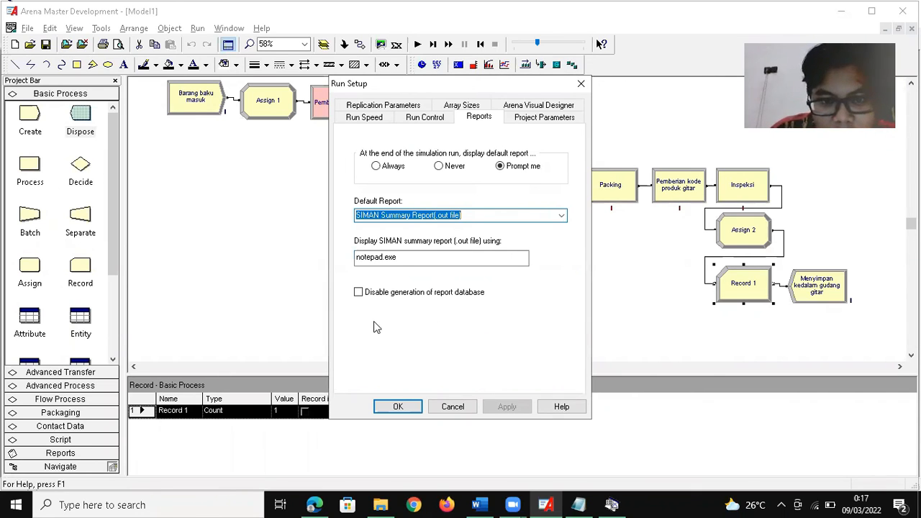
pyautogui.click(398, 407)
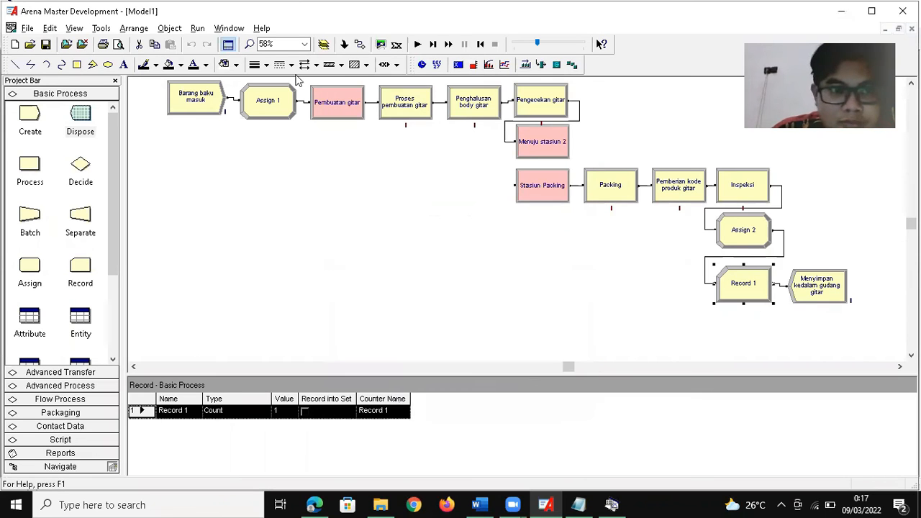
# Run the simulation to completion, then view and close the Model1.out summary report
pyautogui.click(197, 28)
pyautogui.click(215, 60)
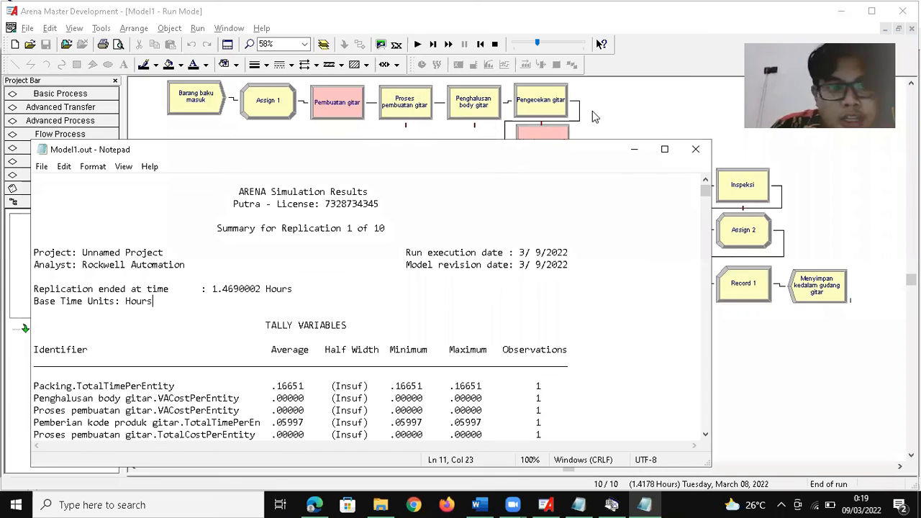
pyautogui.click(696, 149)
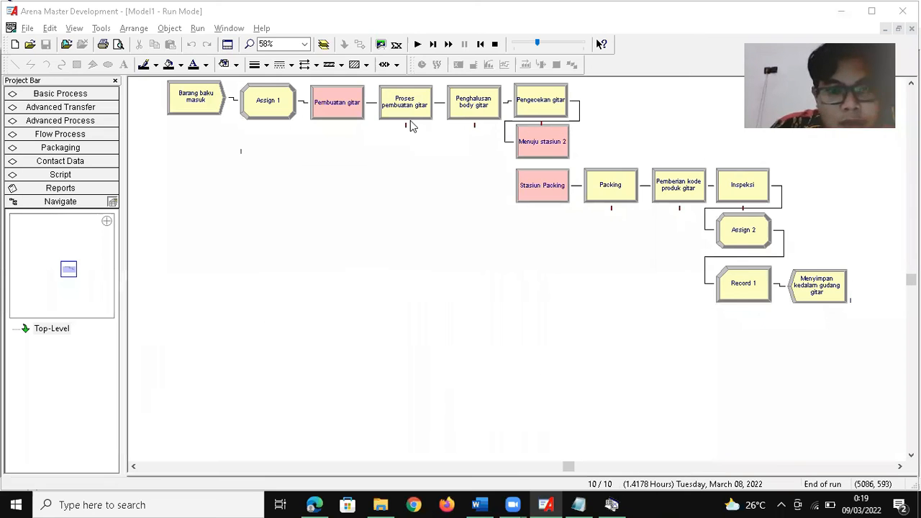
# Check the arrival settings of the Barang baku masuk Create module and end the completed run
pyautogui.scroll(1, 325, 199)
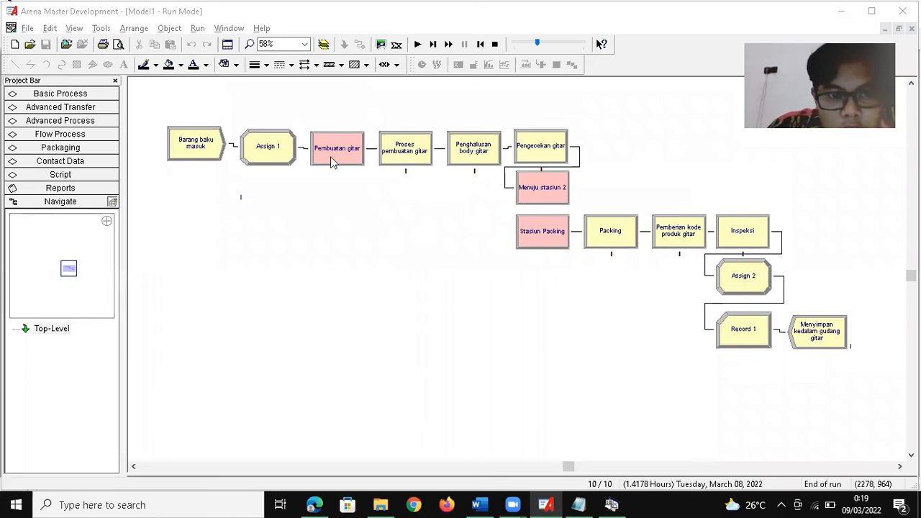
pyautogui.doubleClick(185, 148)
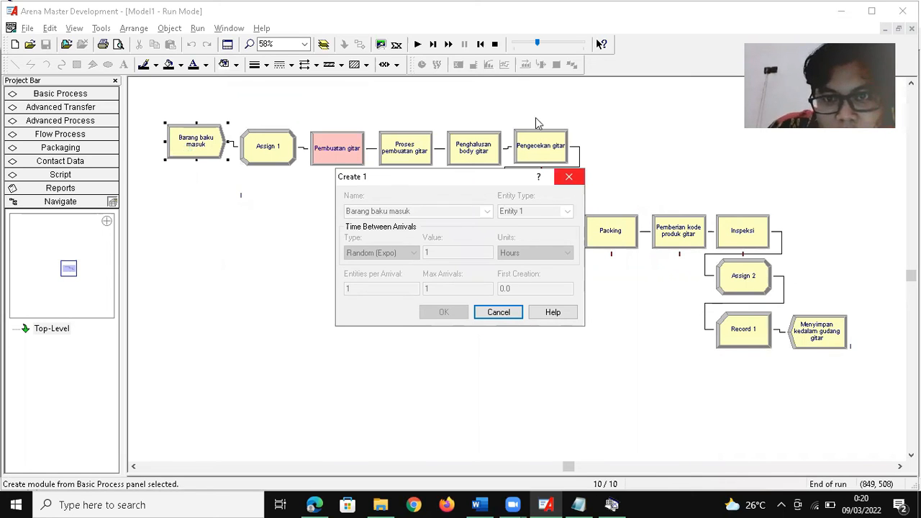
pyautogui.click(576, 182)
pyautogui.click(494, 43)
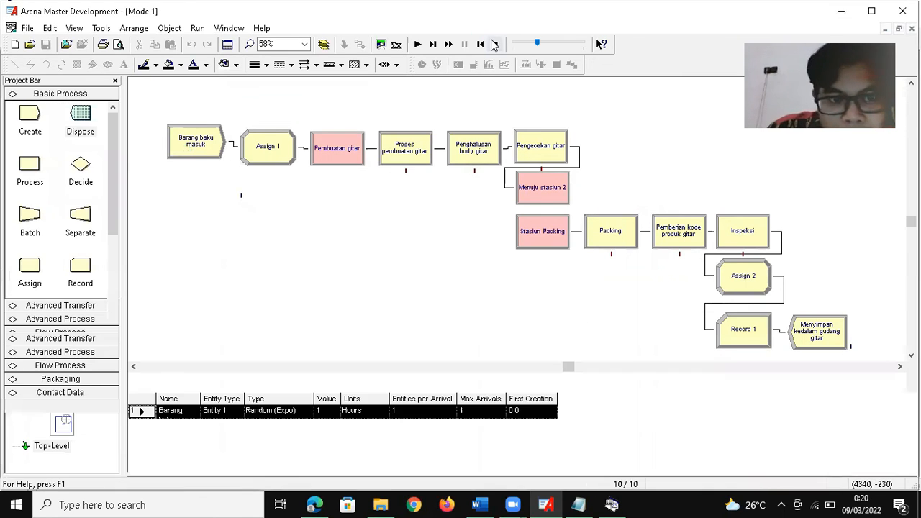
# Run the simulation again, open its results and highlight the end time of replication 1 in the summary report
pyautogui.click(200, 29)
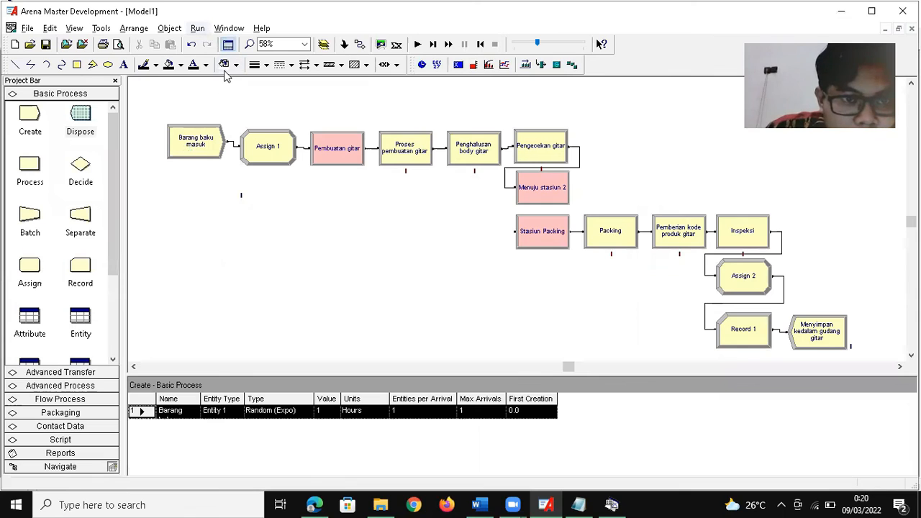
pyautogui.click(223, 65)
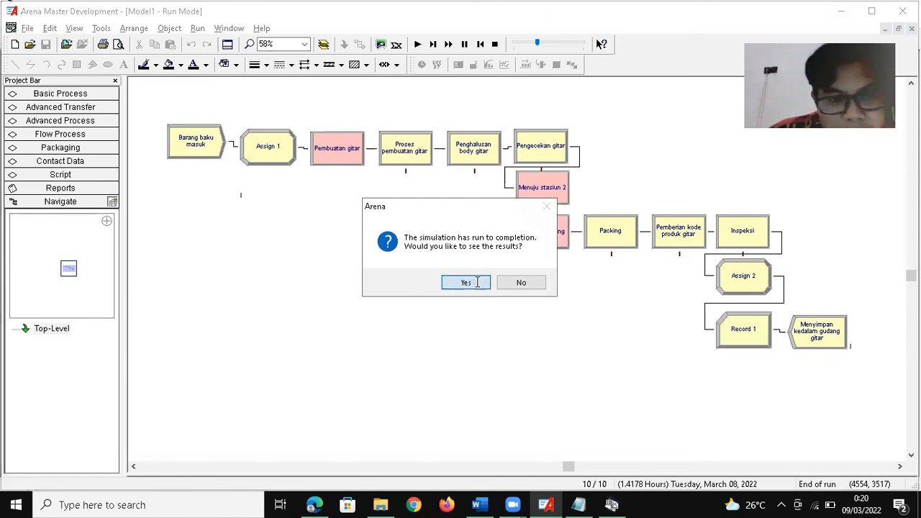
pyautogui.click(477, 283)
pyautogui.moveTo(298, 288); pyautogui.dragTo(282, 289)
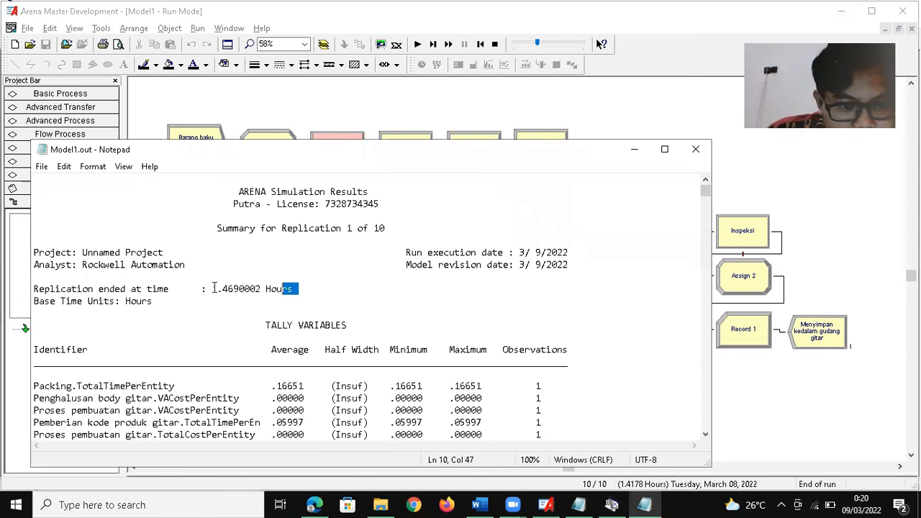
pyautogui.moveTo(214, 289); pyautogui.dragTo(212, 289)
# Switch to the Laporan_Modul 1 PDF in Edge and examine the hours and minute conversions in the replication table, Tabel 3.1
pyautogui.click(314, 505)
pyautogui.scroll(20, 576, 278)
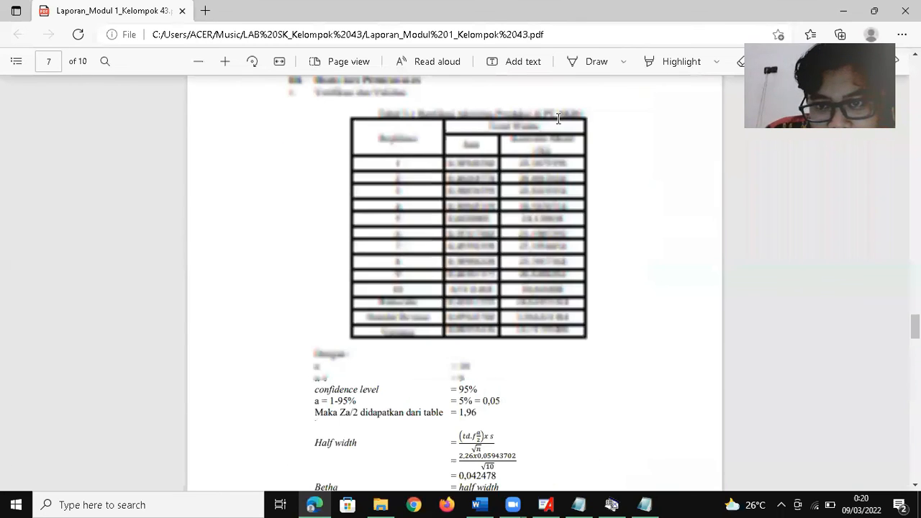
pyautogui.moveTo(519, 164); pyautogui.dragTo(569, 168)
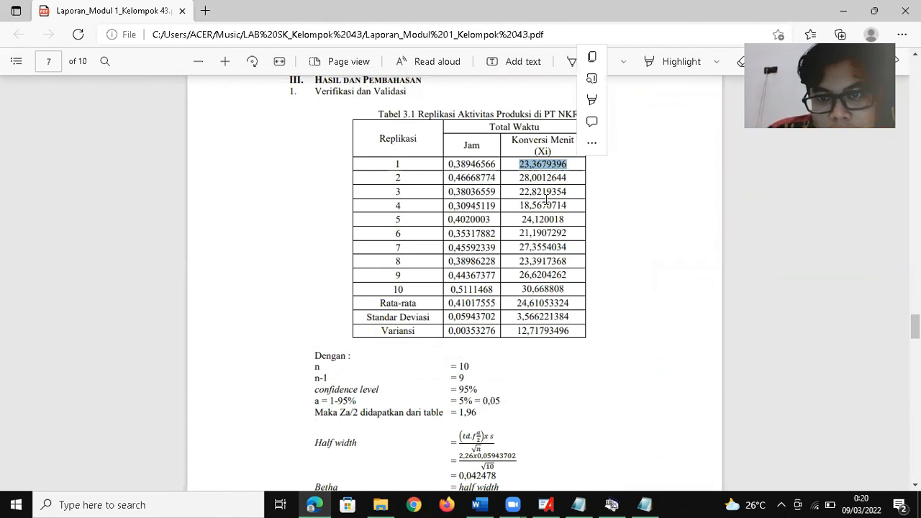
pyautogui.scroll(-3, 504, 223)
pyautogui.scroll(4, 457, 237)
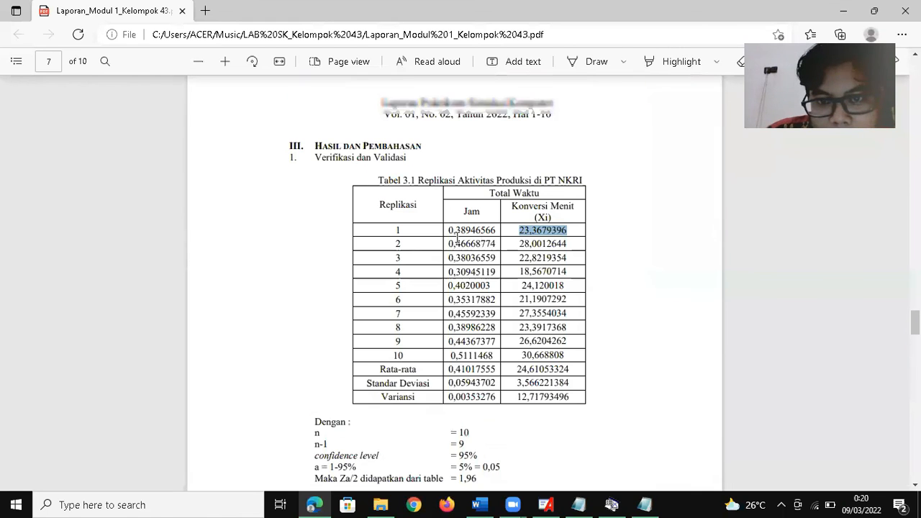
pyautogui.moveTo(447, 230); pyautogui.dragTo(497, 233)
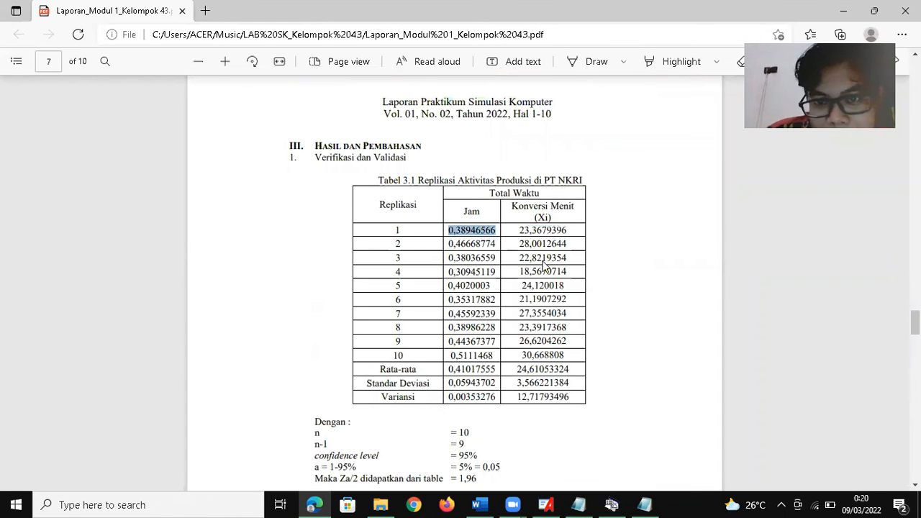
pyautogui.click(580, 216)
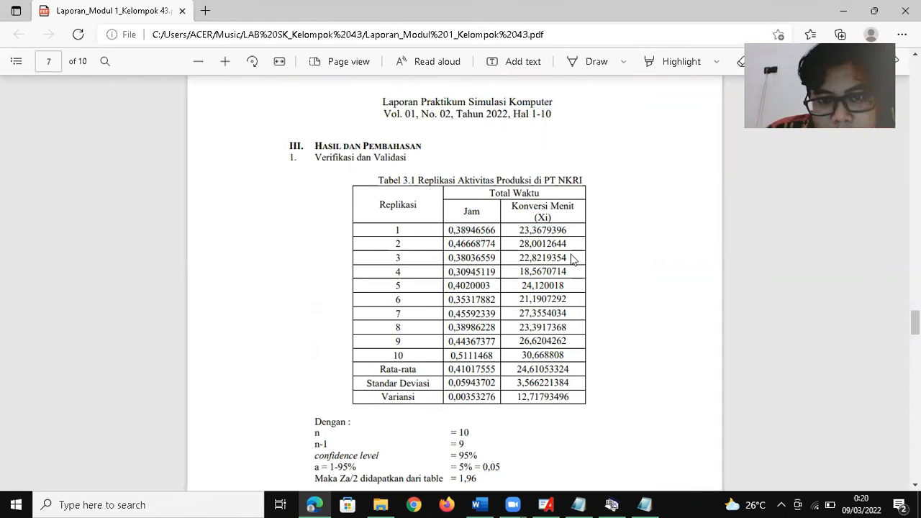
pyautogui.scroll(-5, 573, 259)
pyautogui.scroll(4, 586, 269)
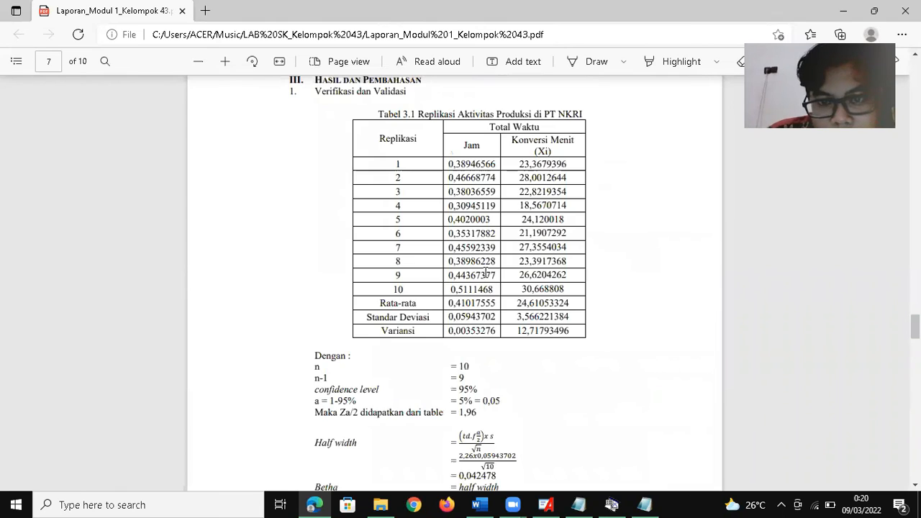
pyautogui.moveTo(476, 234); pyautogui.dragTo(494, 290)
pyautogui.click(476, 163)
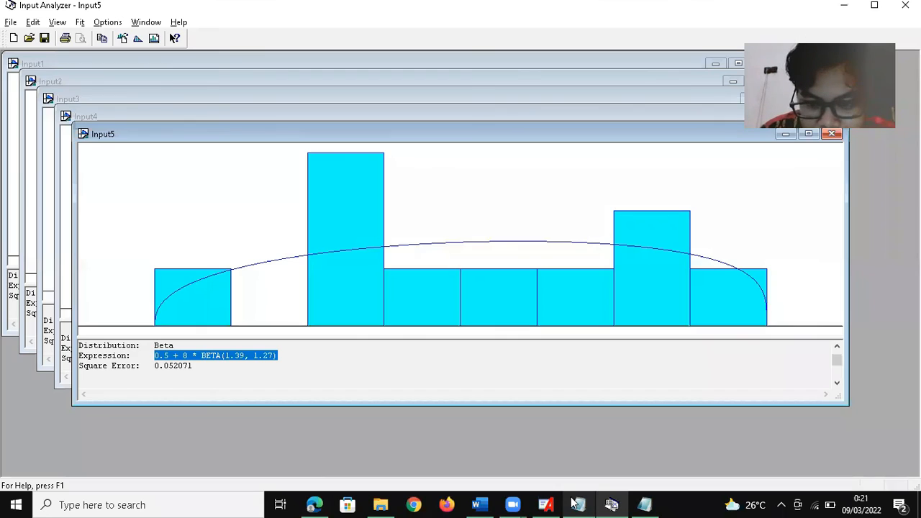
# Switch back to the Model1.out summary report in Notepad
pyautogui.click(609, 505)
pyautogui.click(577, 504)
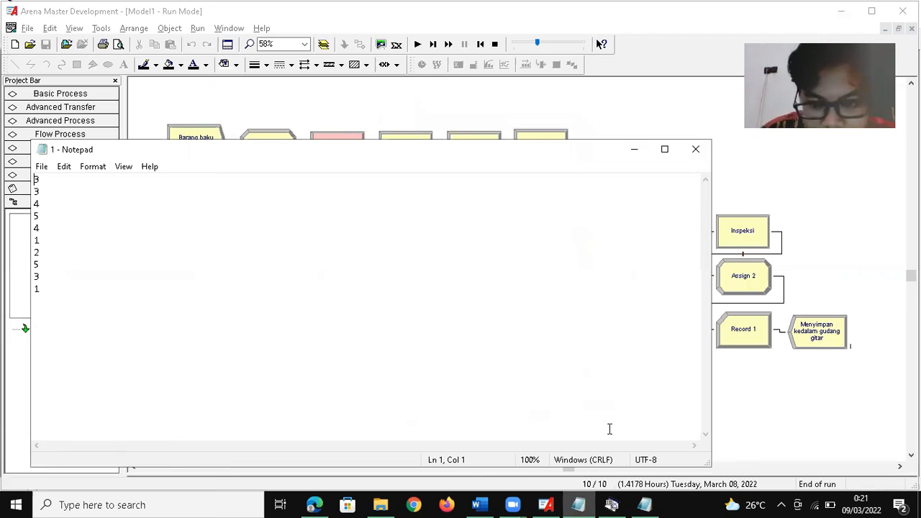
pyautogui.click(612, 504)
pyautogui.click(640, 504)
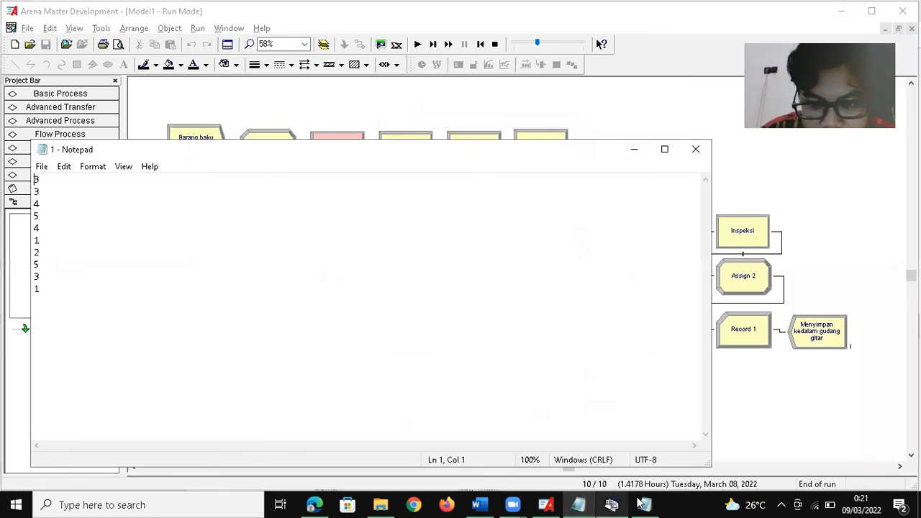
pyautogui.click(643, 505)
pyautogui.click(383, 379)
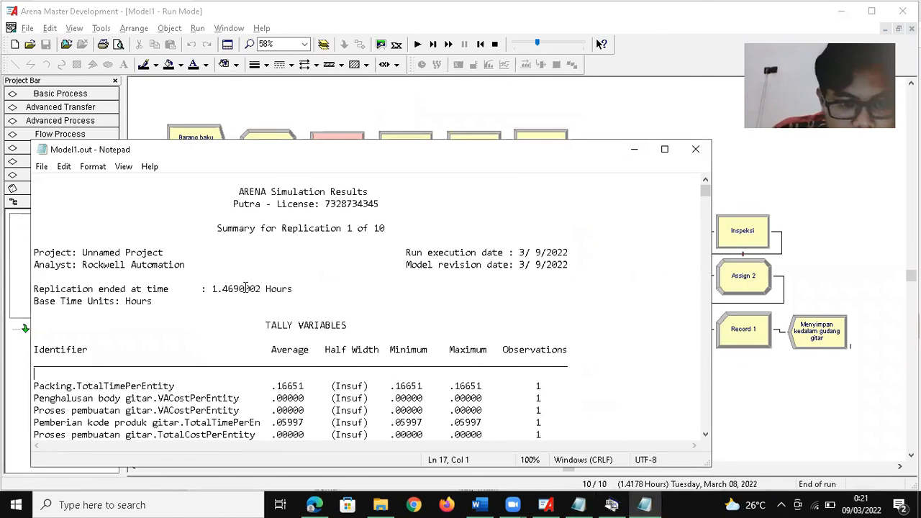
# Highlight the replication end time in hours in the summary report, then close the report
pyautogui.click(293, 289)
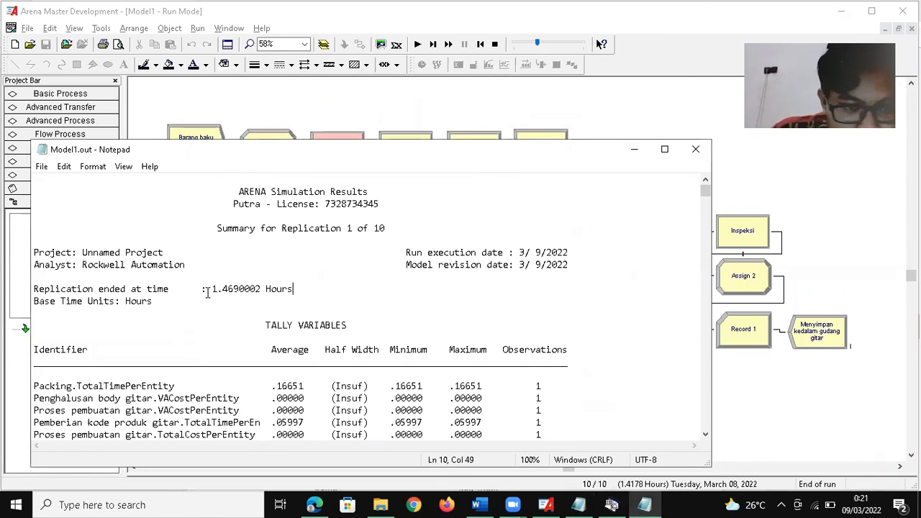
pyautogui.keyDown('shift'); pyautogui.click(213, 290); pyautogui.keyUp('shift')
pyautogui.click(223, 288)
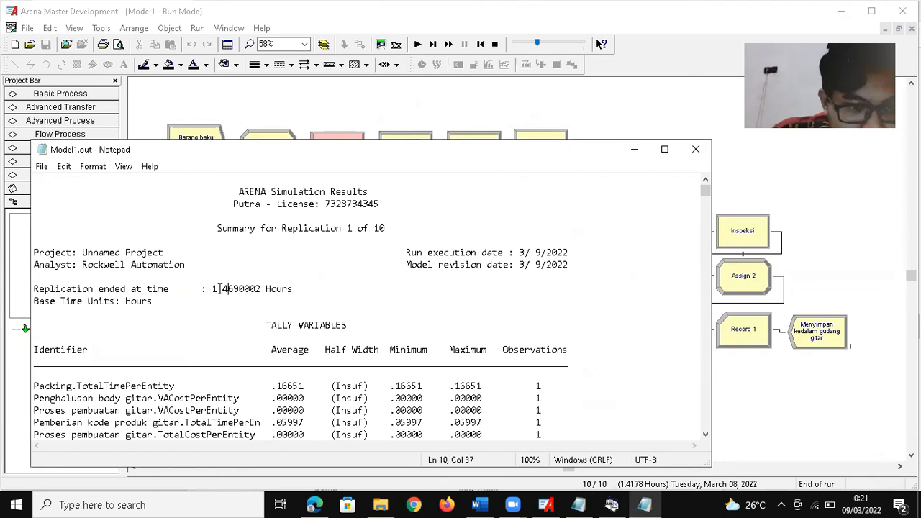
pyautogui.moveTo(218, 290); pyautogui.dragTo(298, 294)
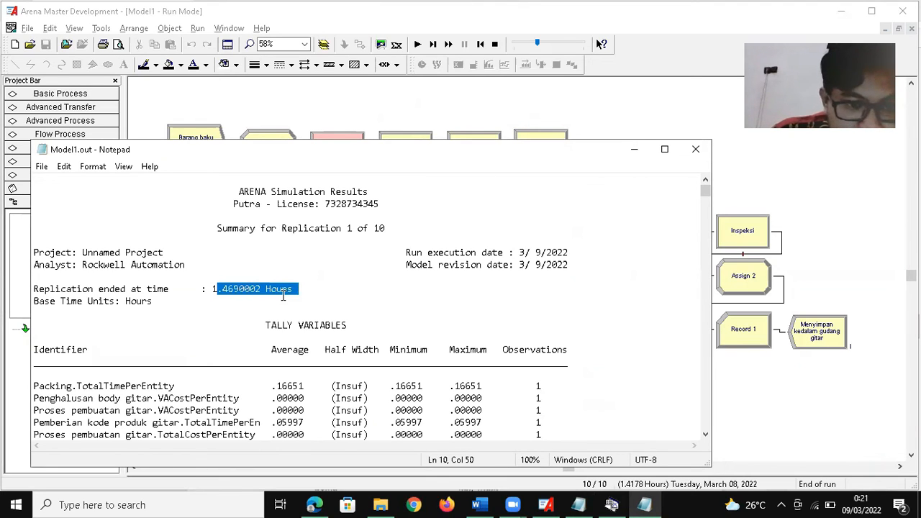
pyautogui.moveTo(212, 289); pyautogui.dragTo(289, 292)
pyautogui.click(384, 352)
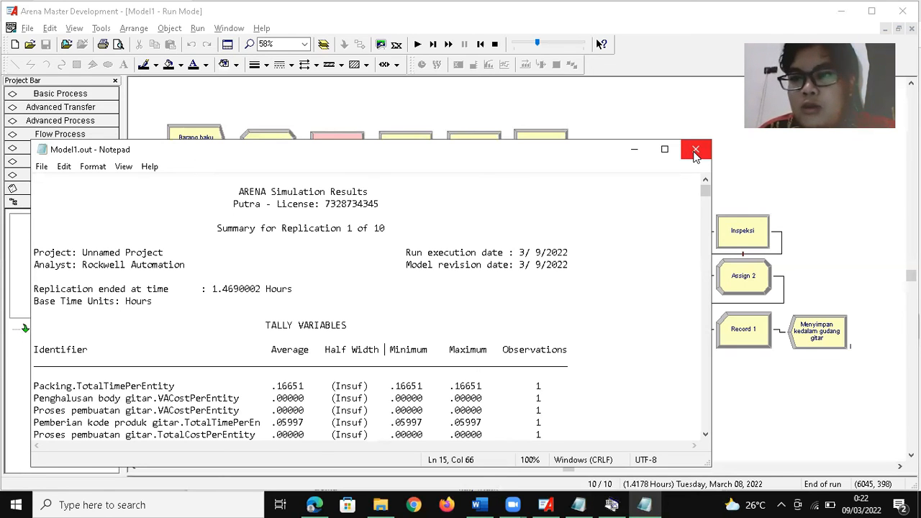
pyautogui.click(698, 153)
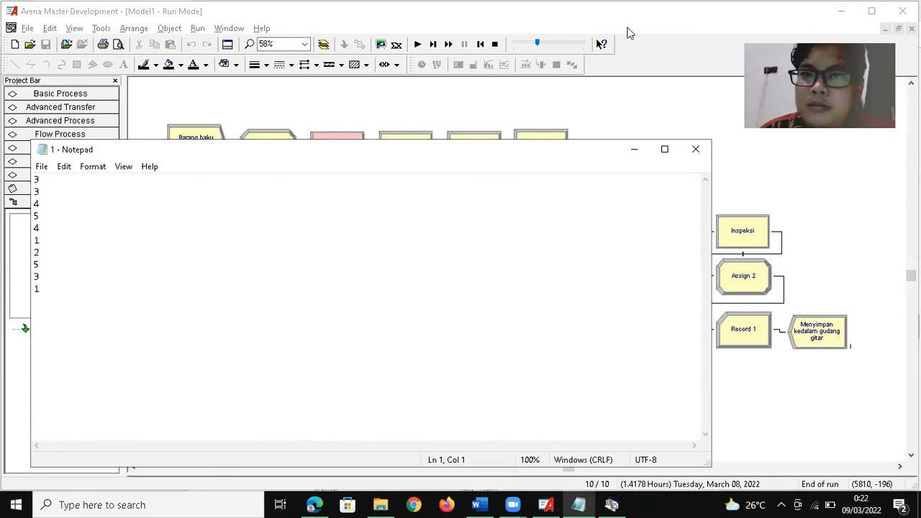